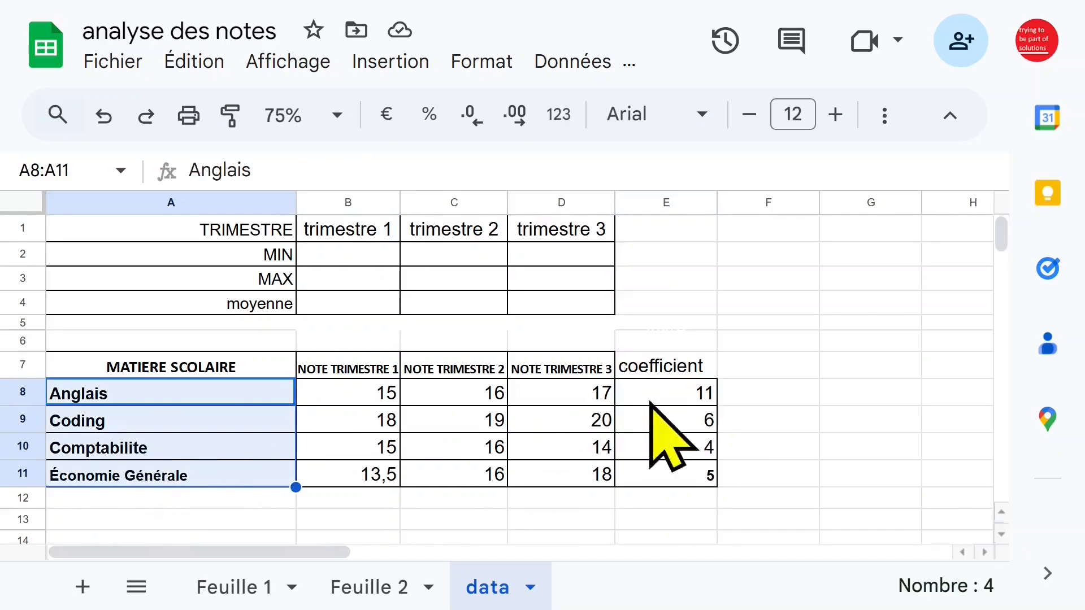
Shade the coefficient cells E8:E11 and the subject name cells A8:A11 with a light orange fill
{"action": "left_click_drag", "start_coordinate": [675, 390], "coordinate": [674, 479]}
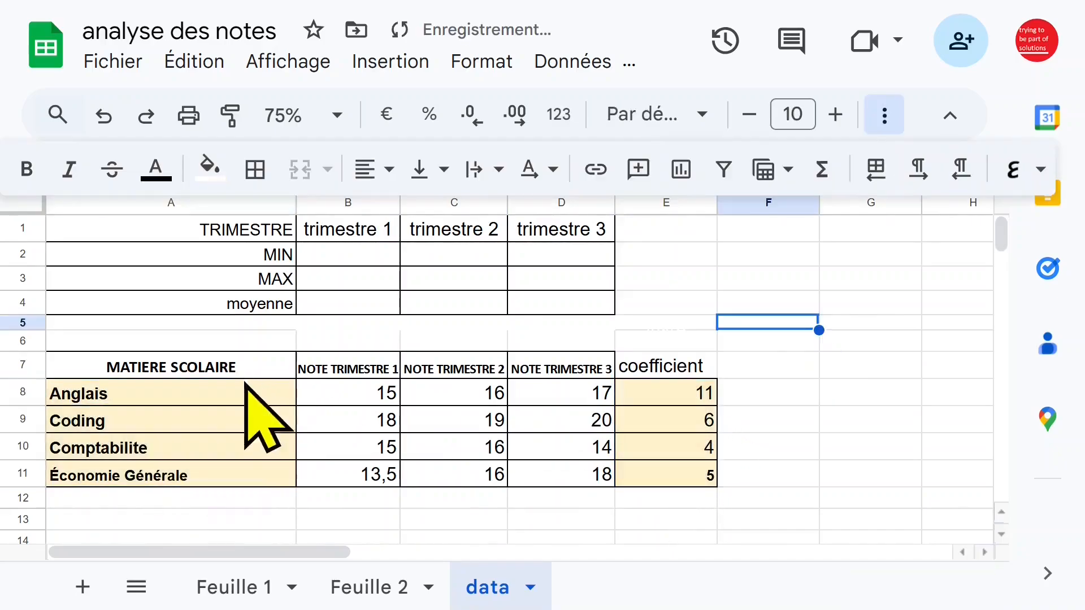
{"action": "left_click", "coordinate": [342, 390]}
{"action": "left_click", "coordinate": [439, 395]}
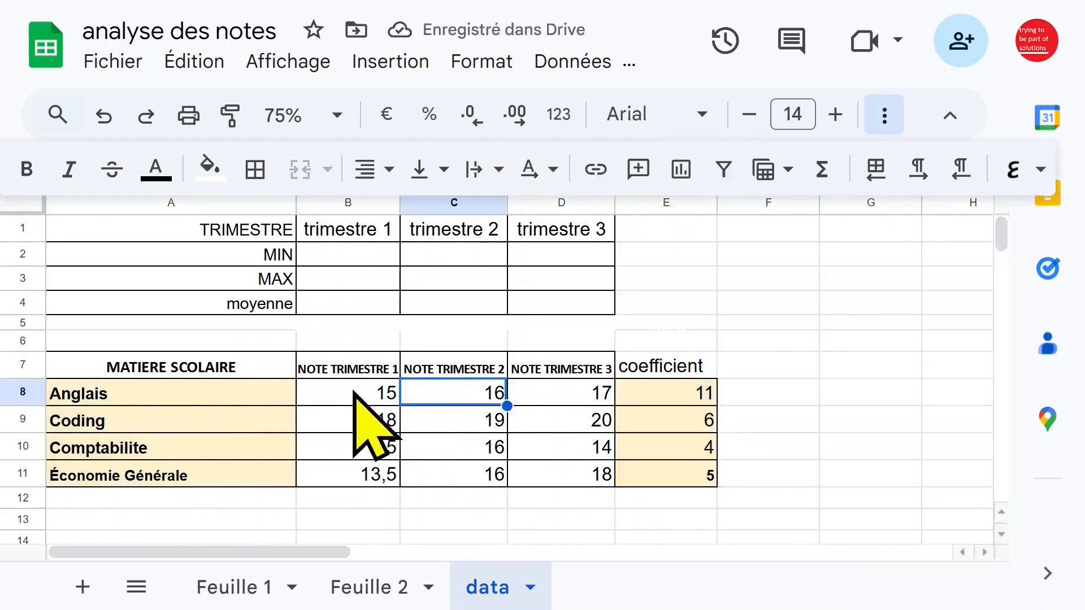
{"action": "left_click", "coordinate": [344, 254]}
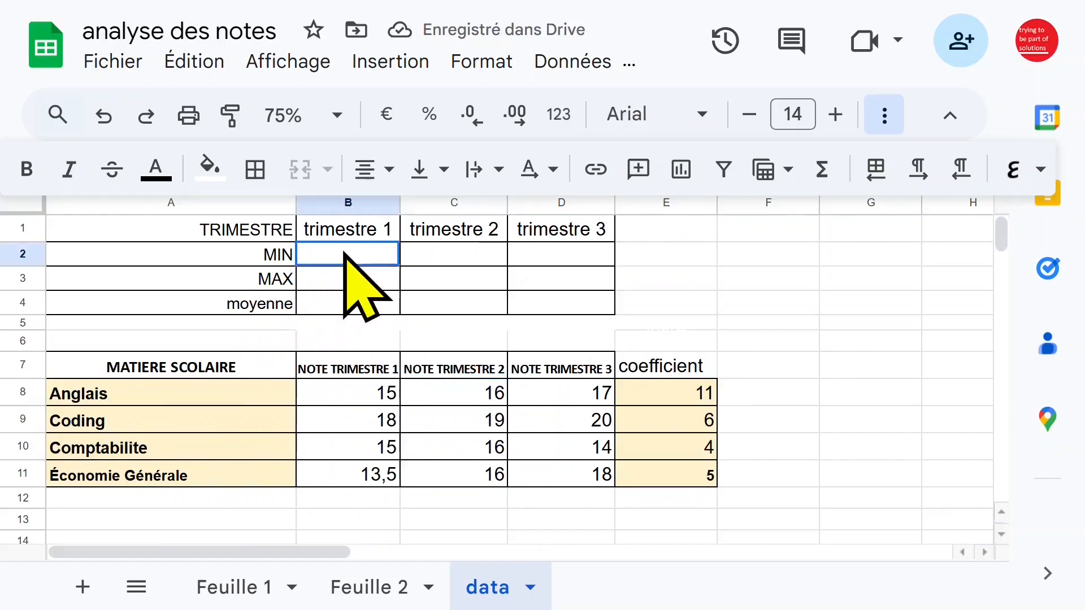
{"action": "left_click", "coordinate": [323, 277]}
{"action": "left_click", "coordinate": [327, 305]}
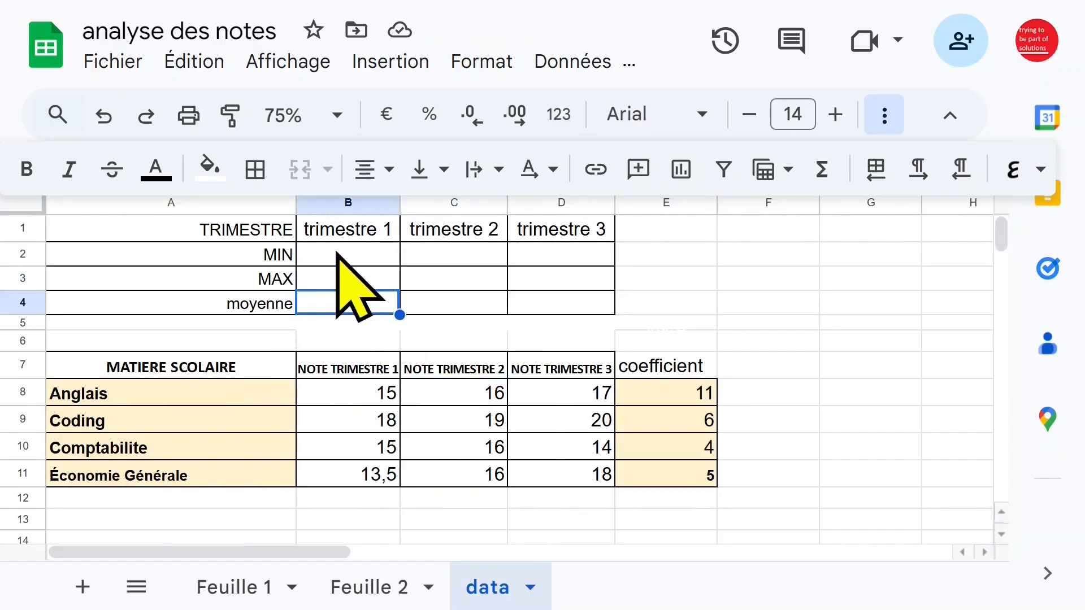
Calculate the lowest trimestre 1 grade in B2 with =MIN(B8:B11)
{"action": "left_click", "coordinate": [338, 254]}
{"action": "type", "text": "=min"}
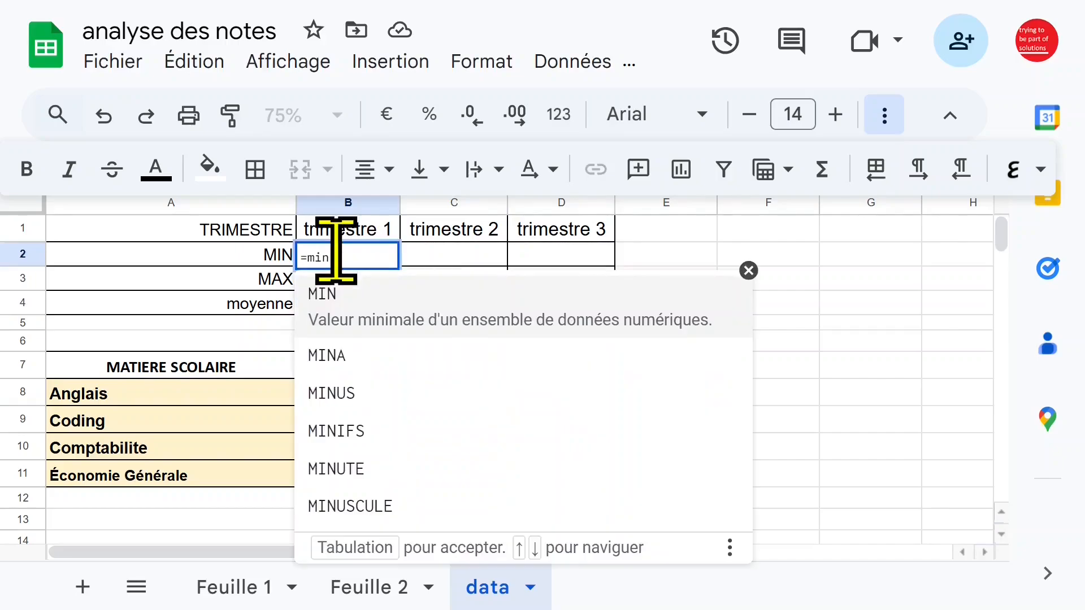
{"action": "key", "text": "Tab"}
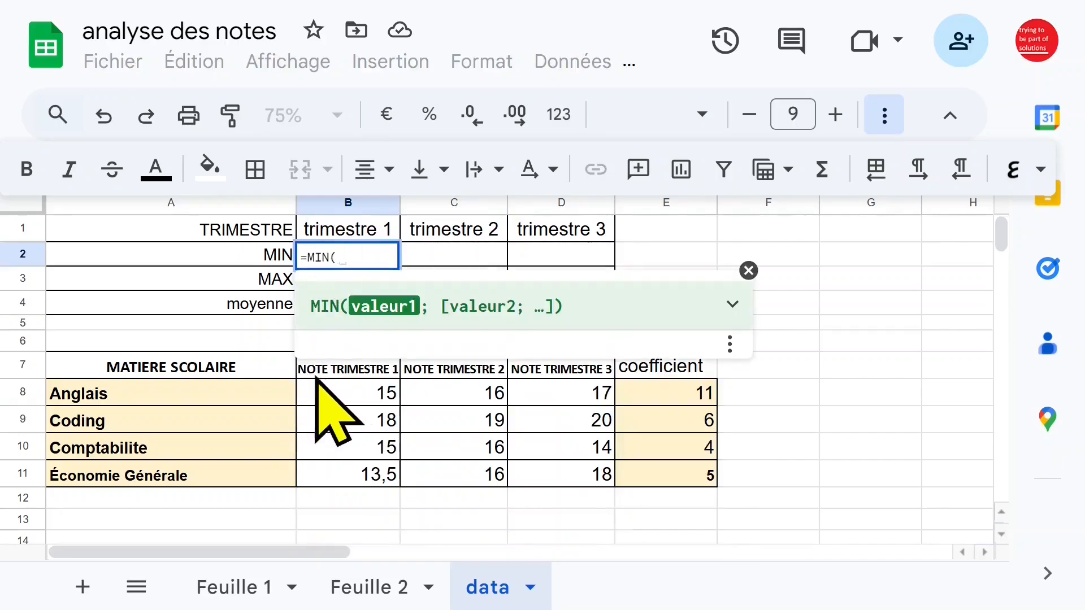
{"action": "left_click_drag", "start_coordinate": [340, 395], "coordinate": [341, 485]}
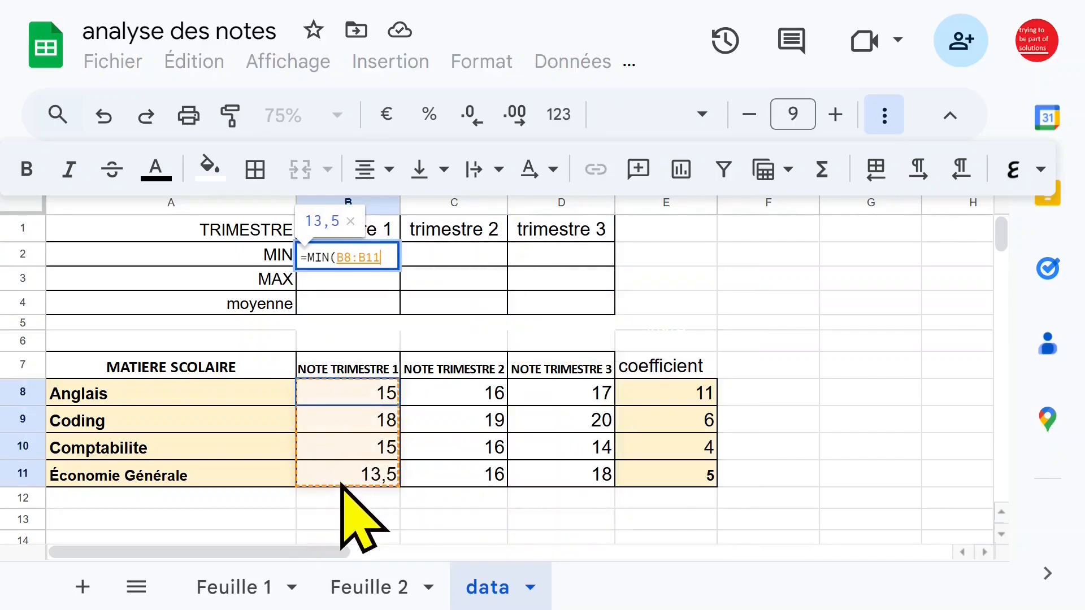
{"action": "key", "text": "Return"}
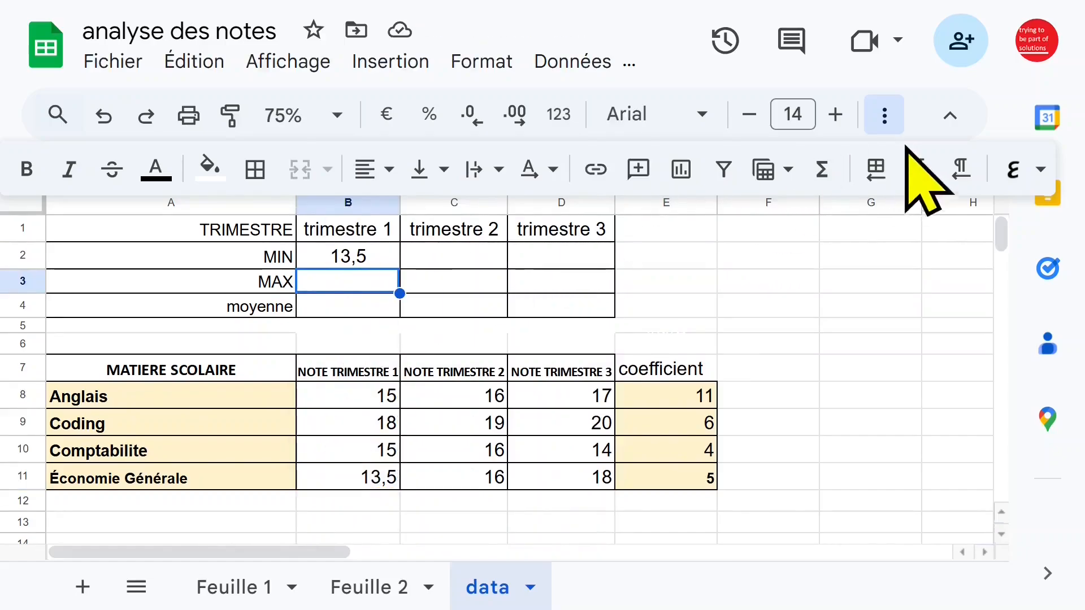
Collapse the document header to enlarge the sheet area and select the trimestre 1 minimum in B2
{"action": "left_click", "coordinate": [950, 116]}
{"action": "left_click", "coordinate": [454, 306]}
{"action": "left_click", "coordinate": [364, 257]}
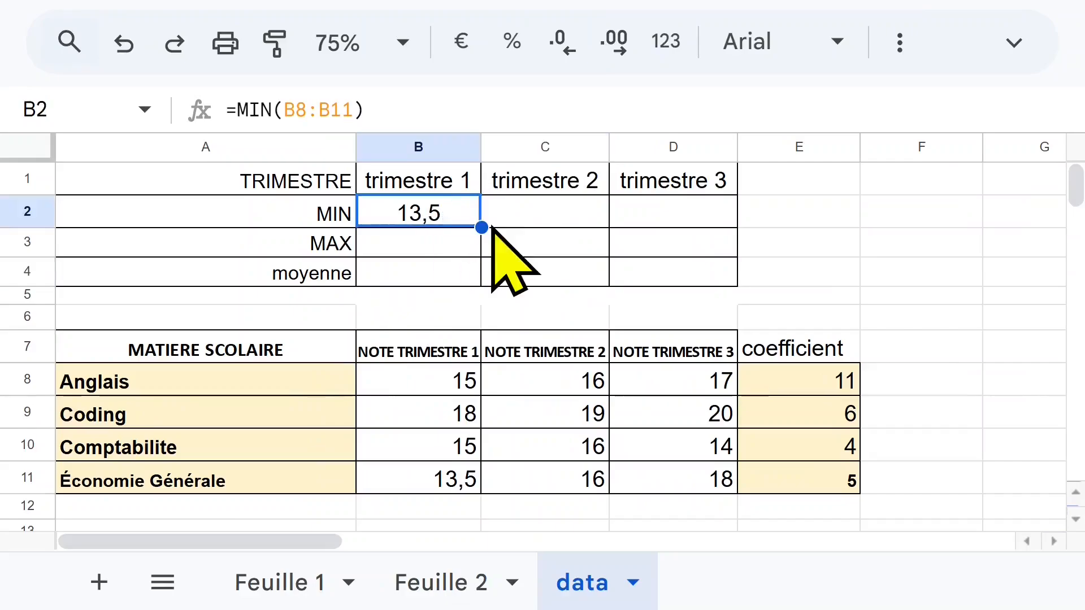
Calculate the lowest trimestre 2 grade in C2 with =MIN(C8:C11)
{"action": "left_click", "coordinate": [551, 215]}
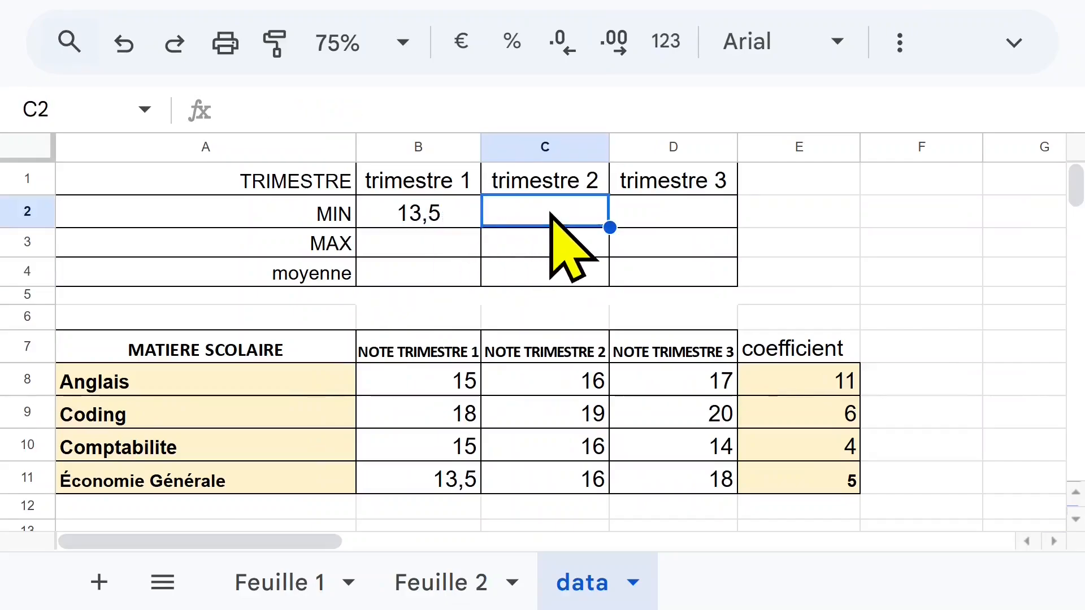
{"action": "type", "text": "="}
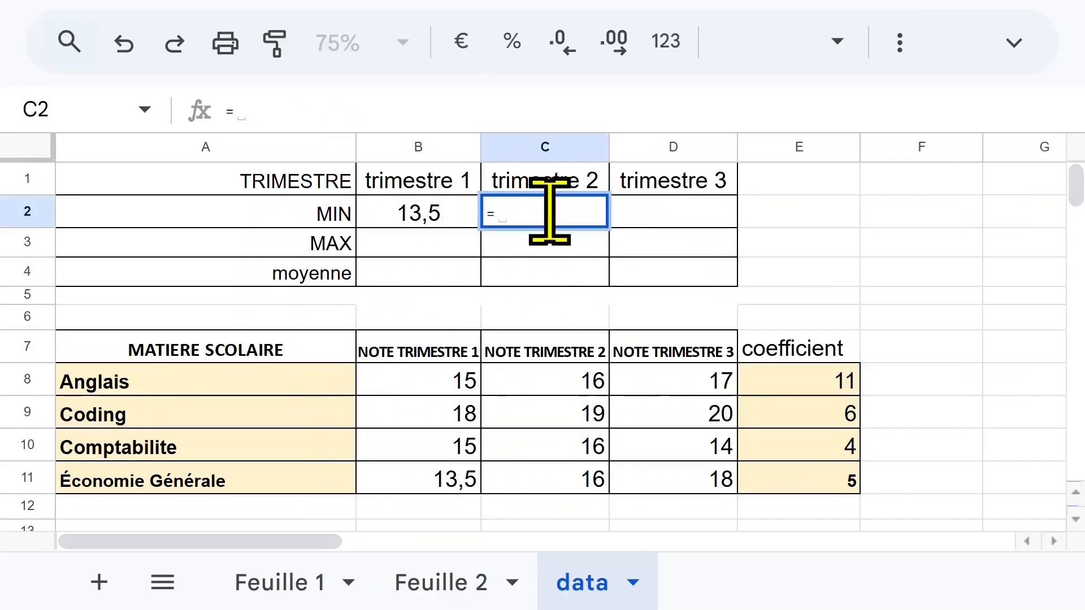
{"action": "type", "text": "min"}
{"action": "key", "text": "Tab"}
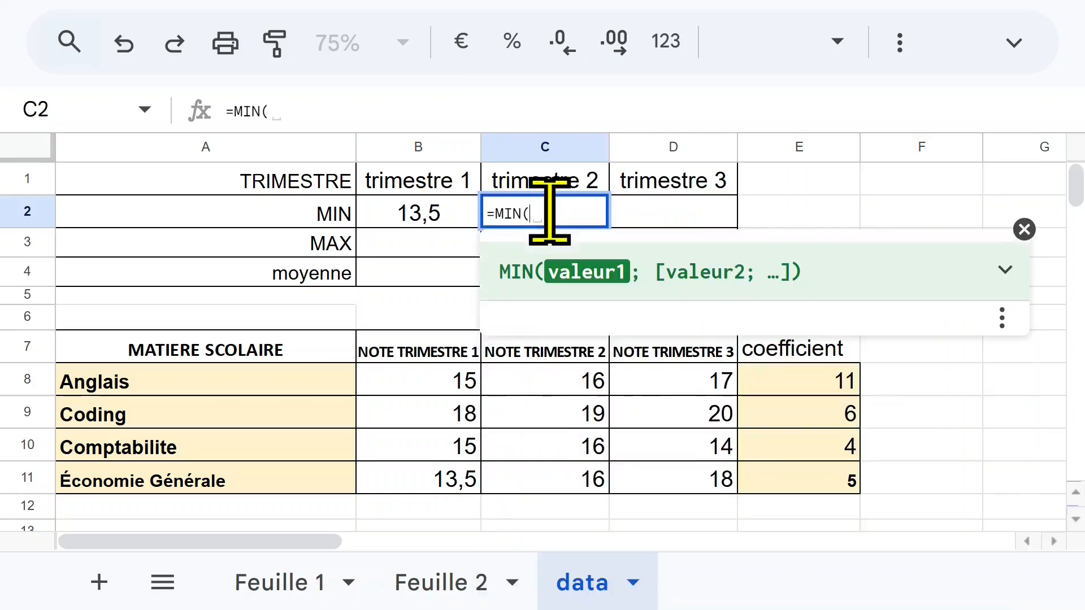
{"action": "left_click_drag", "start_coordinate": [567, 383], "coordinate": [562, 479]}
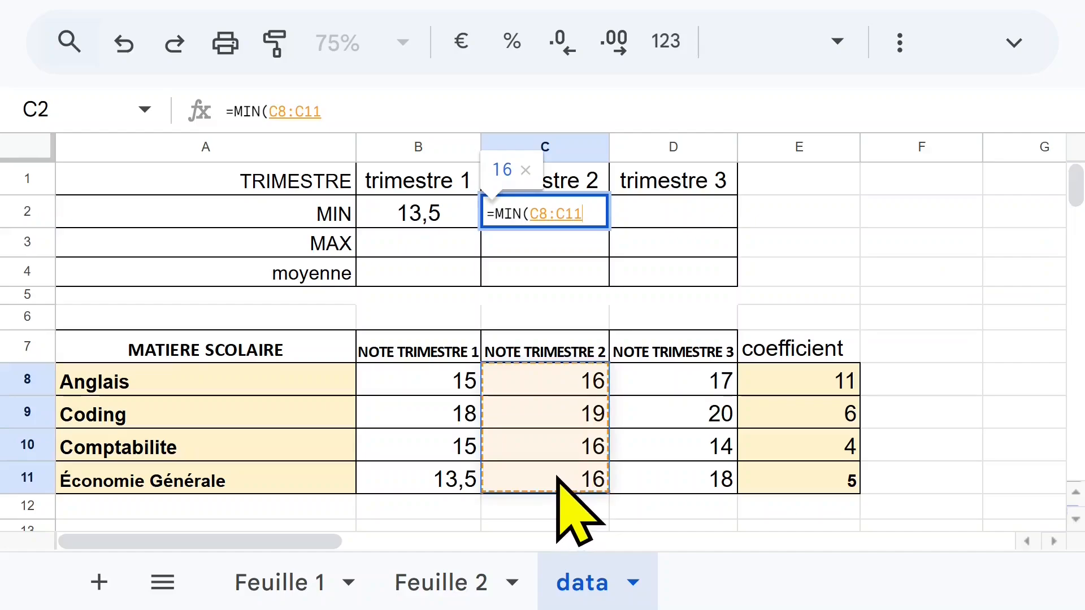
{"action": "key", "text": "Return"}
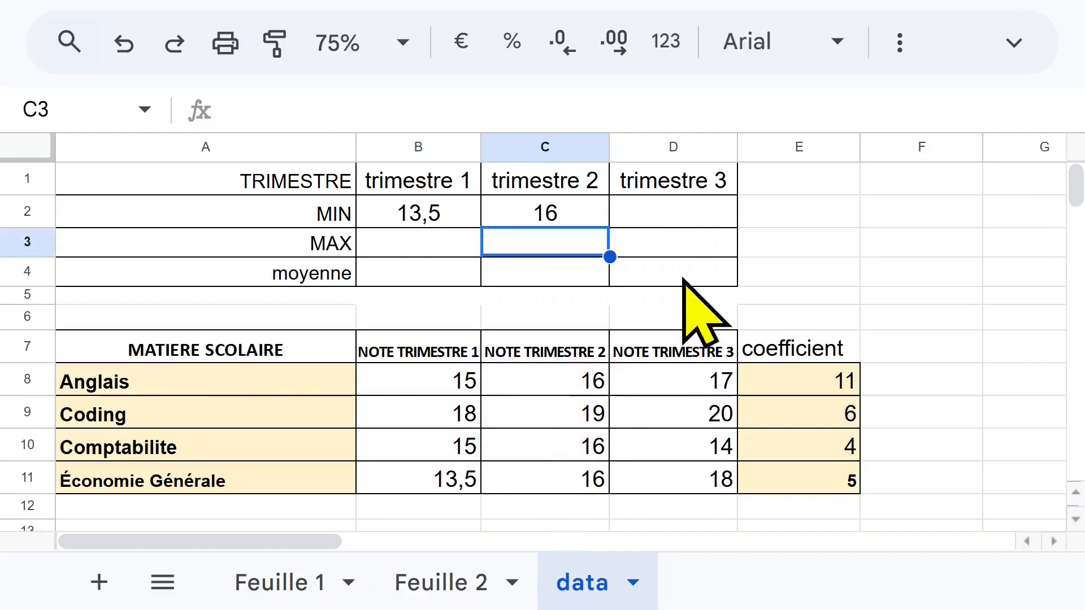
Extend the MIN formula from C2 to D2 for trimestre 3 and check it against the grades in column D
{"action": "left_click", "coordinate": [661, 212]}
{"action": "left_click", "coordinate": [589, 218]}
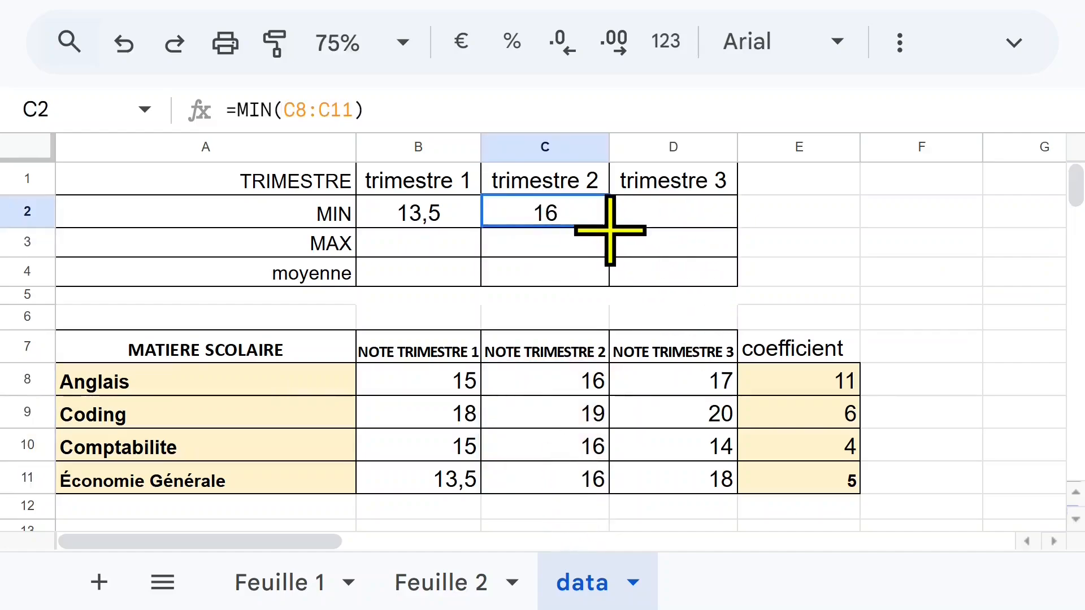
{"action": "left_click_drag", "start_coordinate": [609, 227], "coordinate": [696, 221]}
{"action": "left_click", "coordinate": [695, 220]}
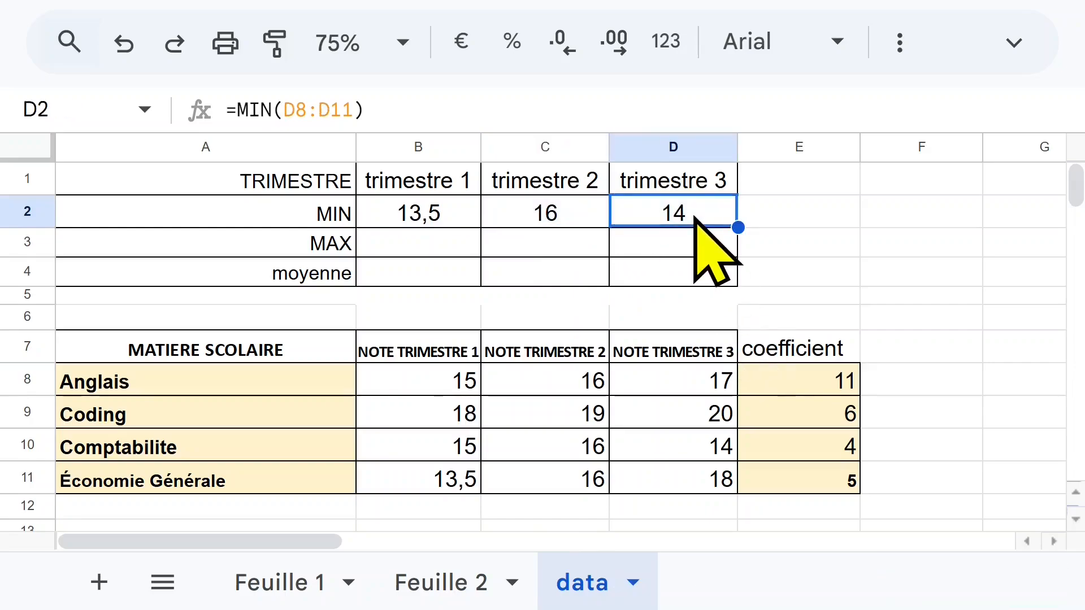
{"action": "left_click", "coordinate": [701, 440]}
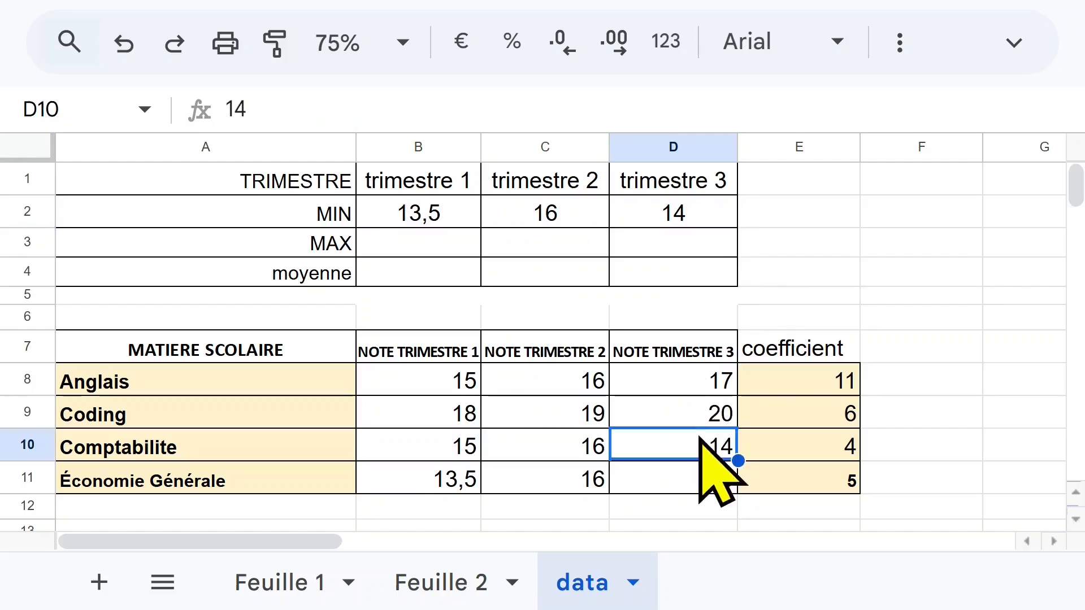
Calculate the highest trimestre 1 grade in B3 with =MAX(B8:B11) and decline the autofill suggestion for B4
{"action": "left_click", "coordinate": [403, 246]}
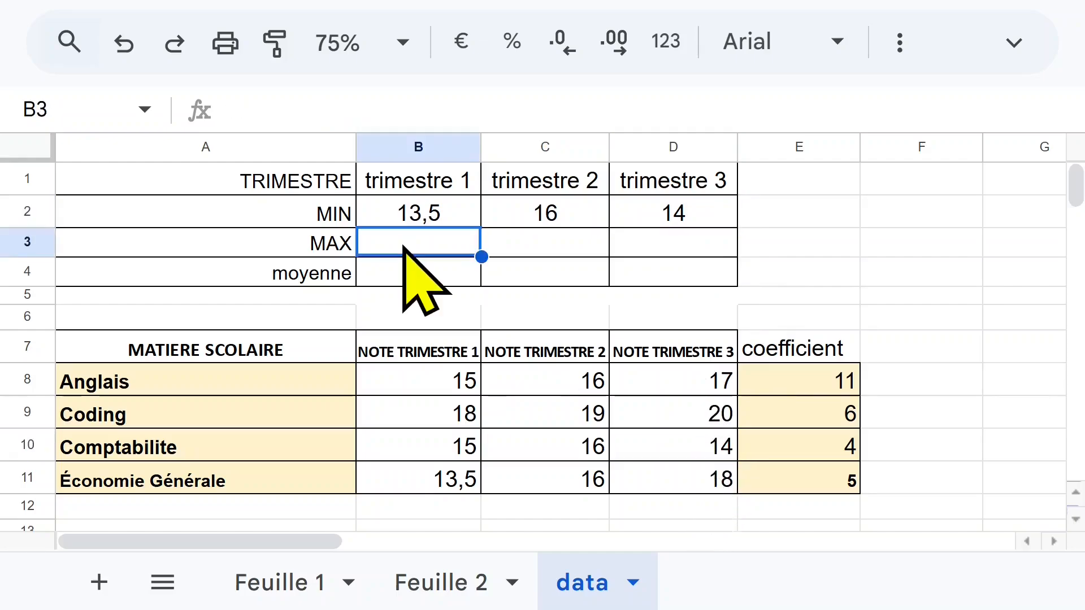
{"action": "type", "text": "=max"}
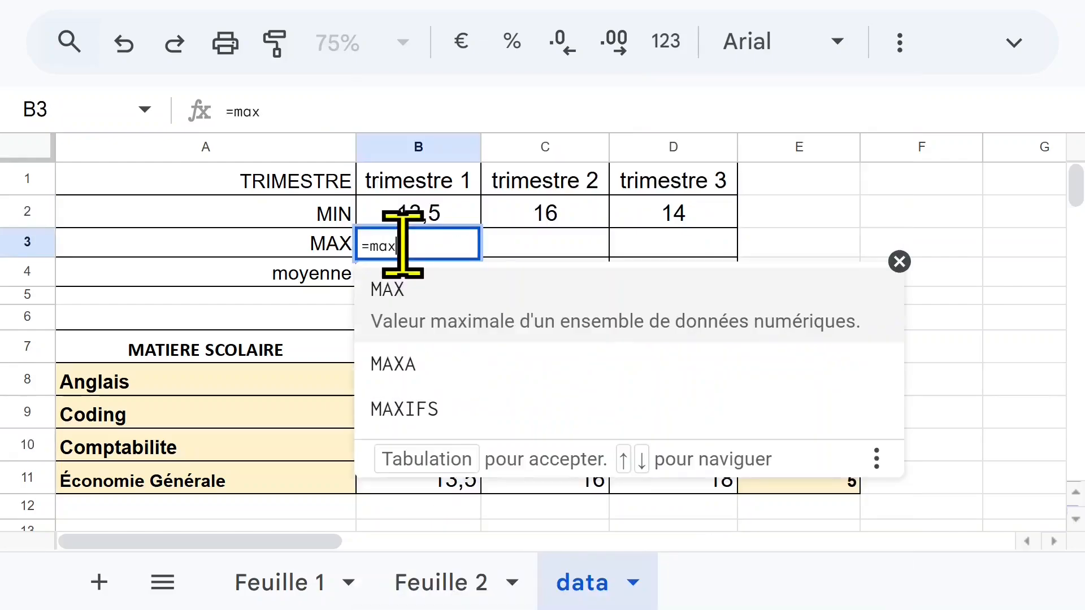
{"action": "key", "text": "Tab"}
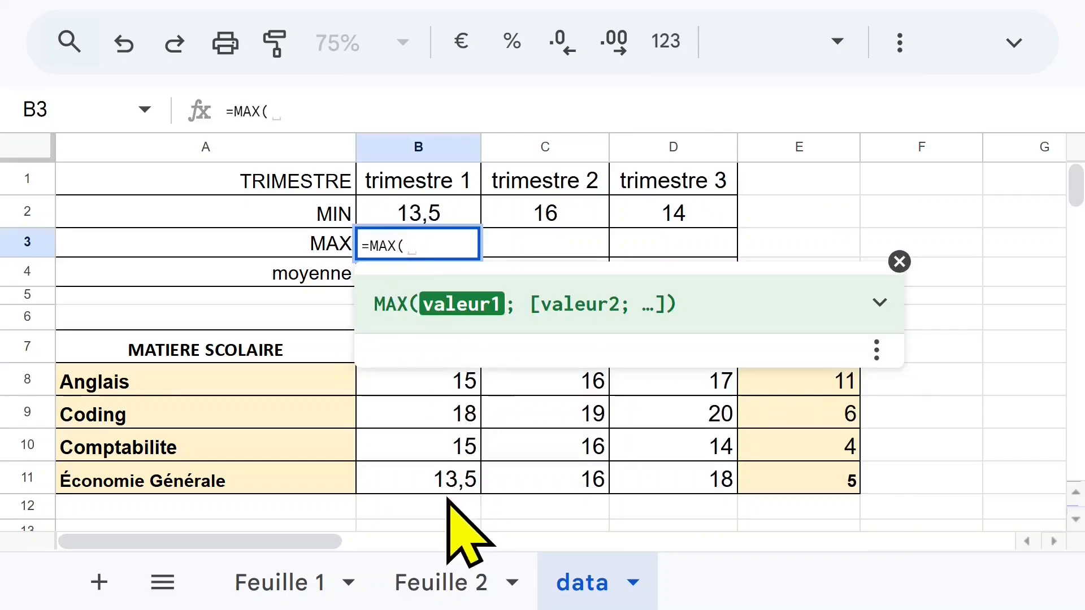
{"action": "left_click_drag", "start_coordinate": [444, 486], "coordinate": [431, 386]}
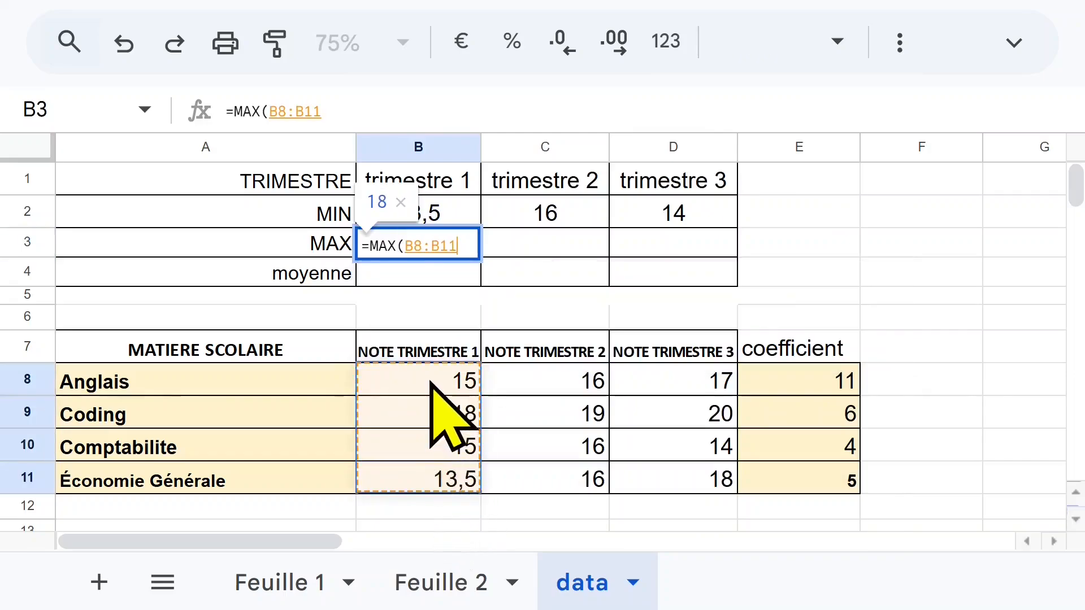
{"action": "key", "text": "Return"}
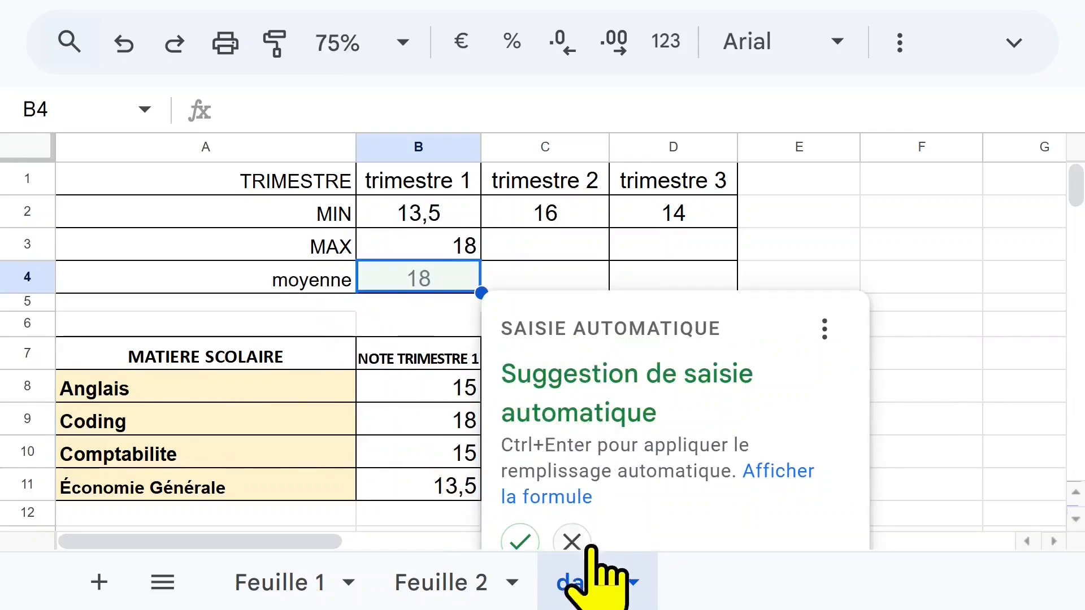
{"action": "left_click", "coordinate": [573, 544]}
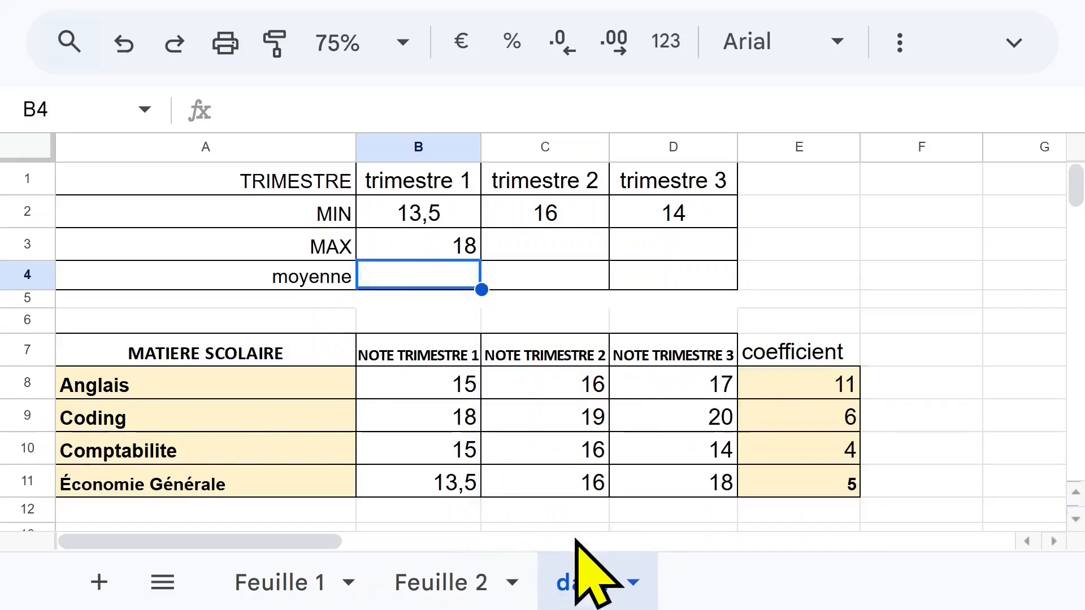
Extend the MAX formula from B3 across to D3 for trimestres 2 and 3
{"action": "left_click", "coordinate": [452, 240]}
{"action": "left_click_drag", "start_coordinate": [482, 260], "coordinate": [708, 260]}
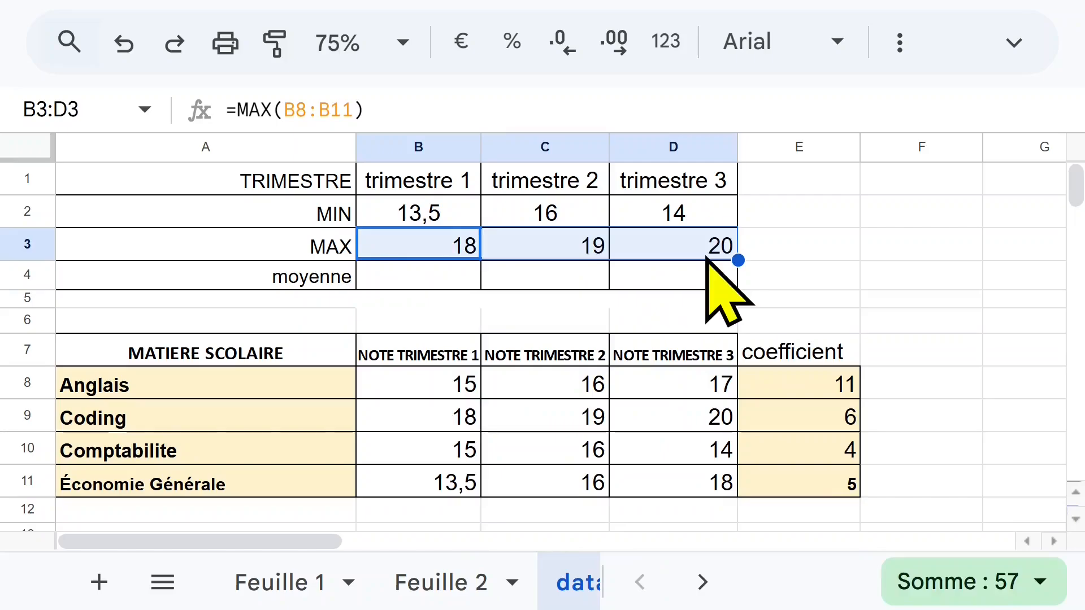
Examine the grades of each trimestre in B8:D11 and the cell for the trimestre 1 average
{"action": "left_click", "coordinate": [443, 393]}
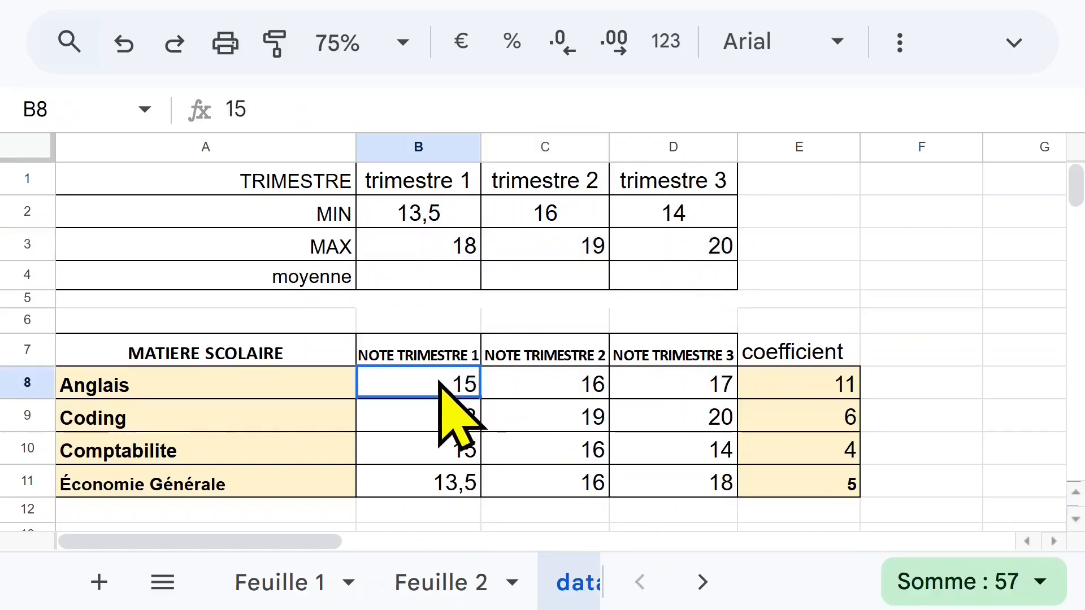
{"action": "left_click", "coordinate": [434, 359]}
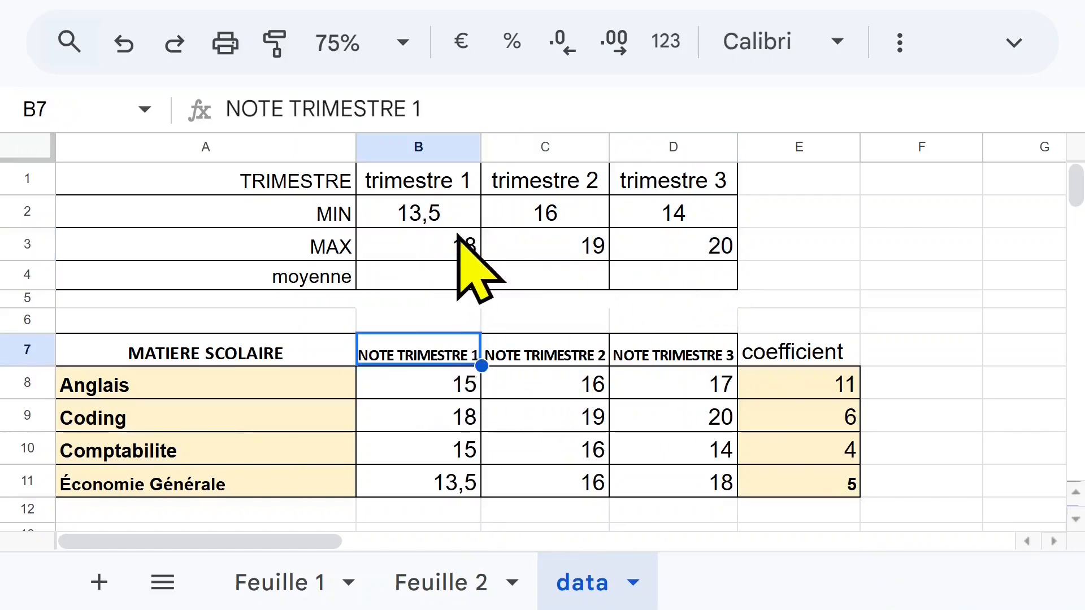
{"action": "left_click", "coordinate": [460, 252]}
{"action": "left_click_drag", "start_coordinate": [455, 395], "coordinate": [442, 481]}
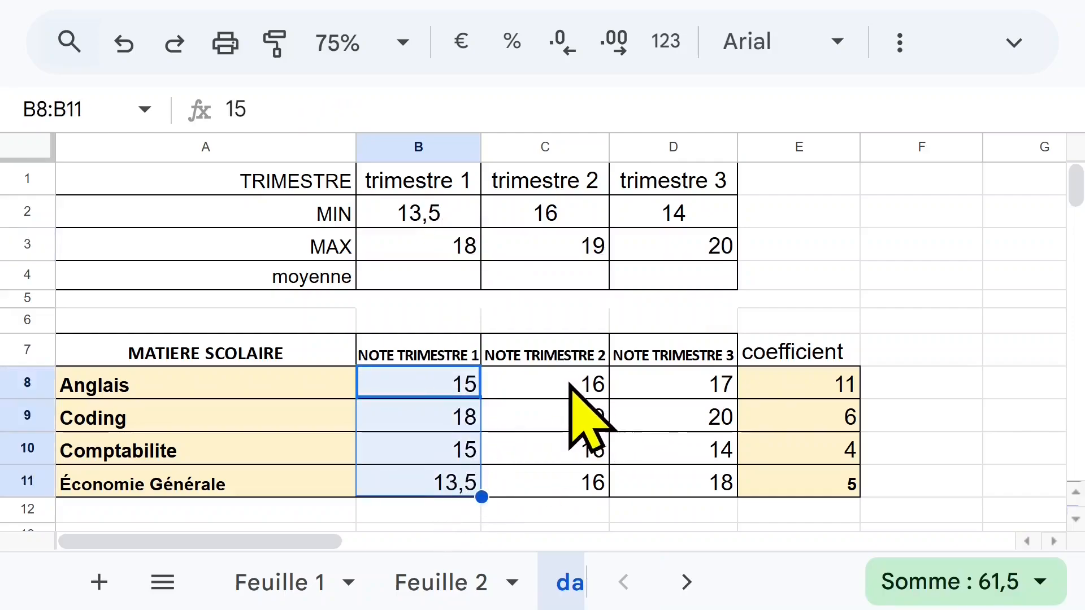
{"action": "left_click_drag", "start_coordinate": [571, 390], "coordinate": [572, 481]}
{"action": "left_click_drag", "start_coordinate": [688, 390], "coordinate": [685, 481]}
{"action": "left_click", "coordinate": [396, 276]}
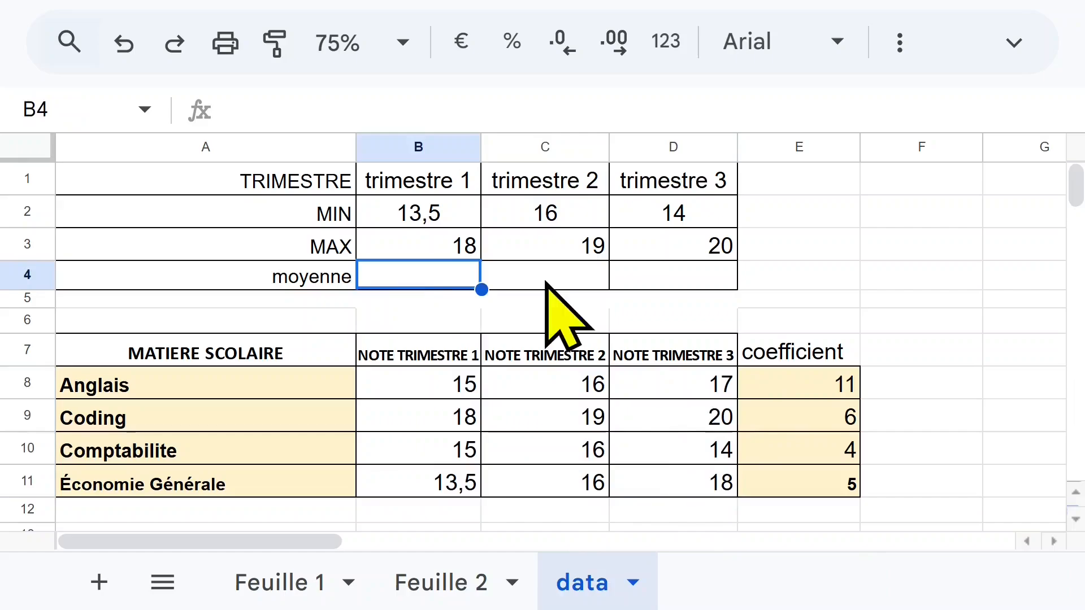
Multiply the Anglais trimestre 1 grade by its coefficient in F8 with =B8*E8
{"action": "left_click", "coordinate": [911, 384]}
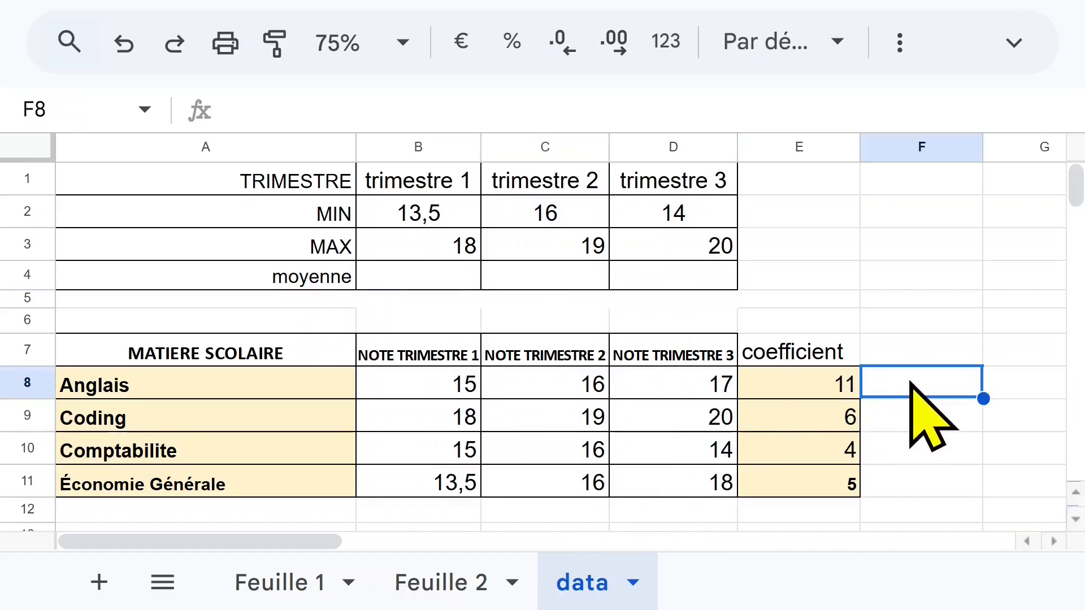
{"action": "type", "text": "="}
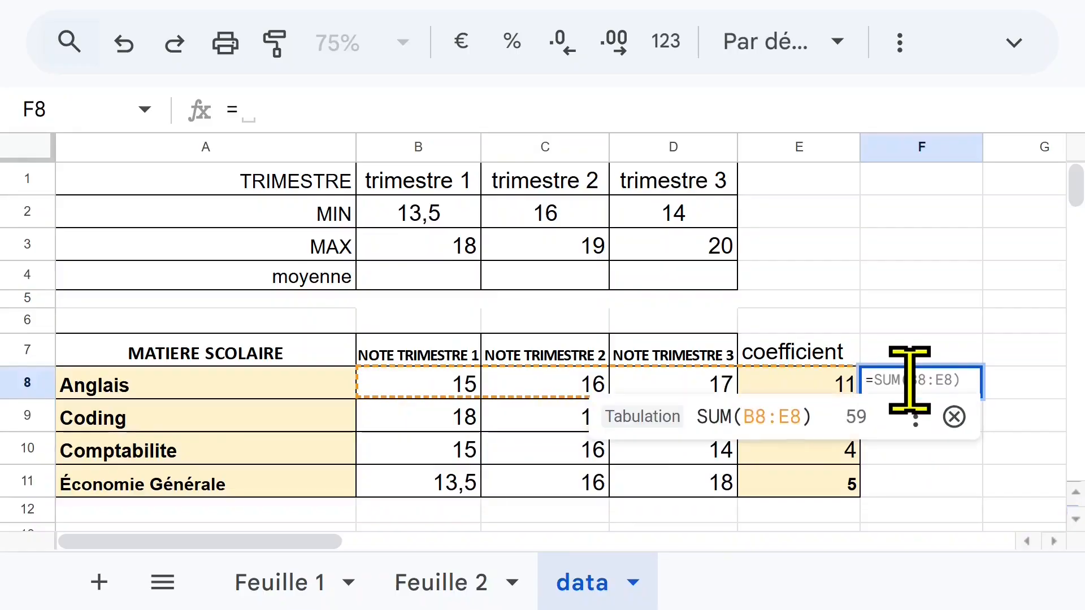
{"action": "left_click", "coordinate": [415, 389]}
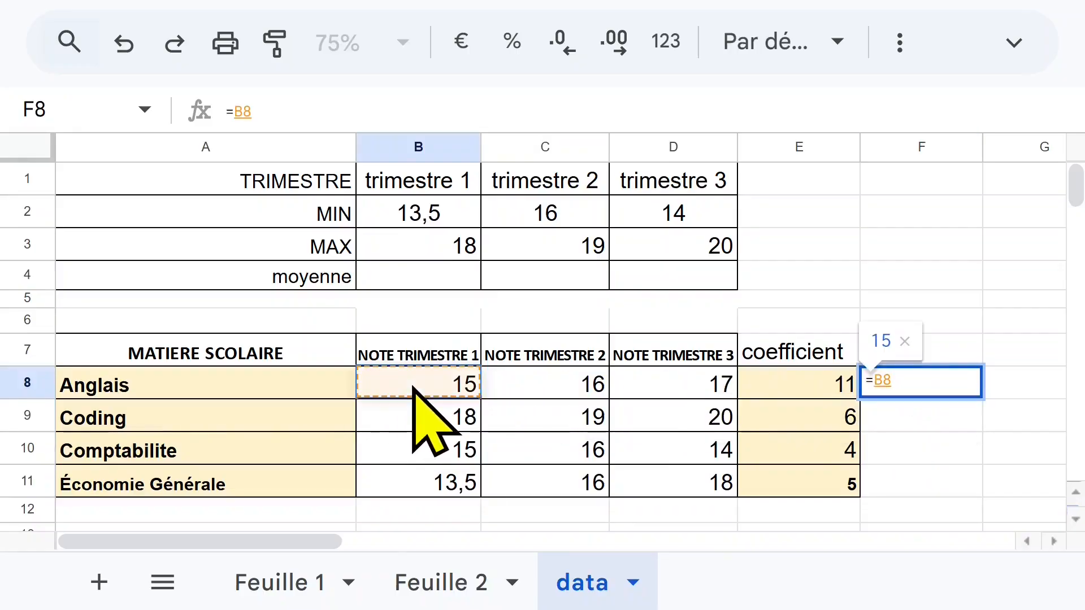
{"action": "type", "text": "*"}
{"action": "left_click", "coordinate": [792, 384]}
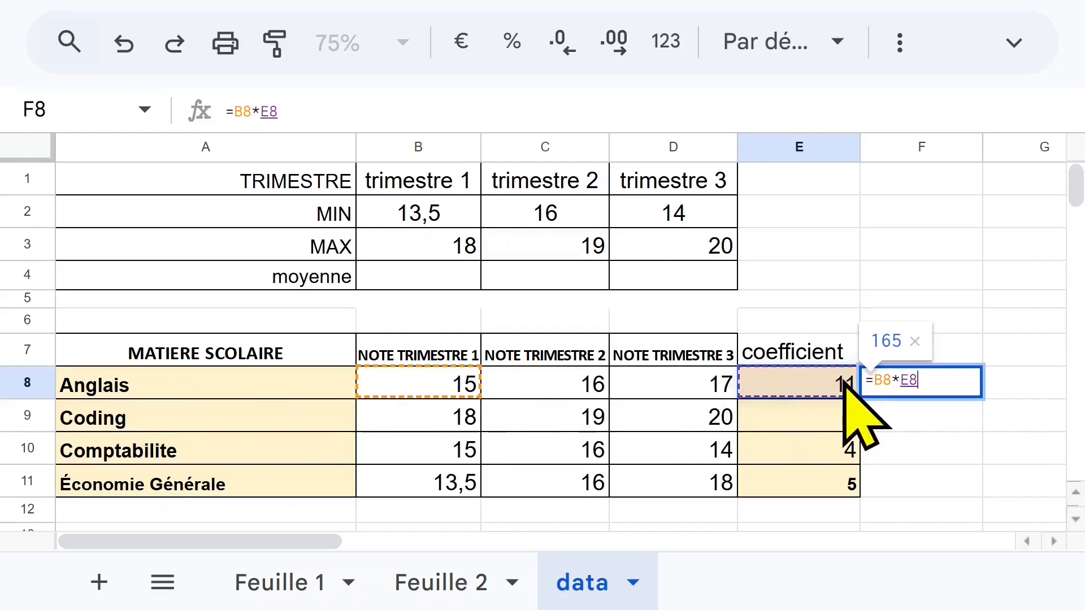
{"action": "key", "text": "Return"}
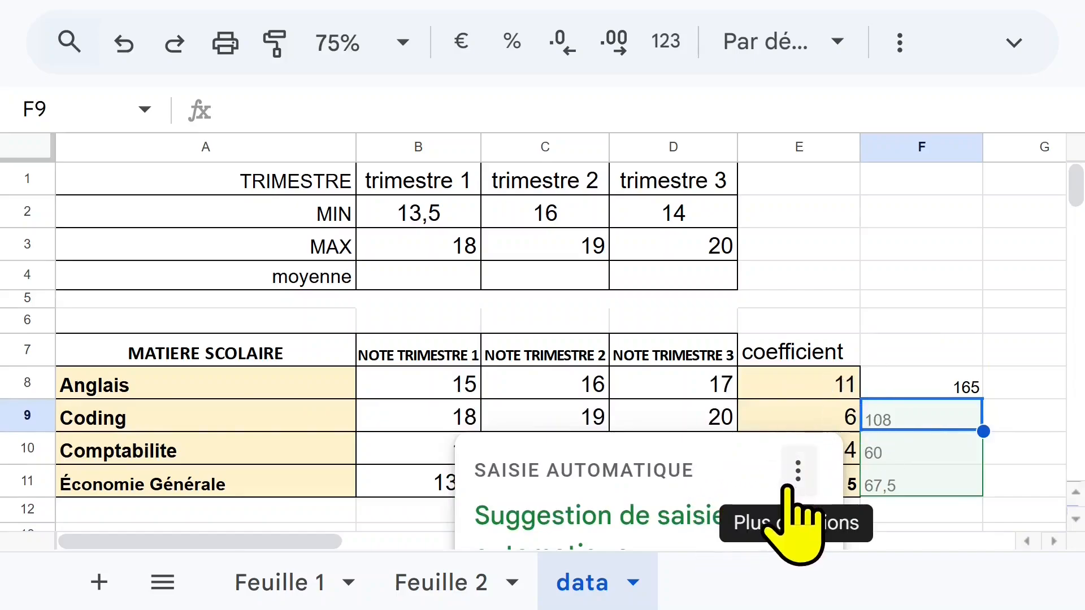
Accept the suggested autofill of the grade-times-coefficient formula for F9:F11 and check the filled cells down to F11
{"action": "key", "text": "ctrl+Return"}
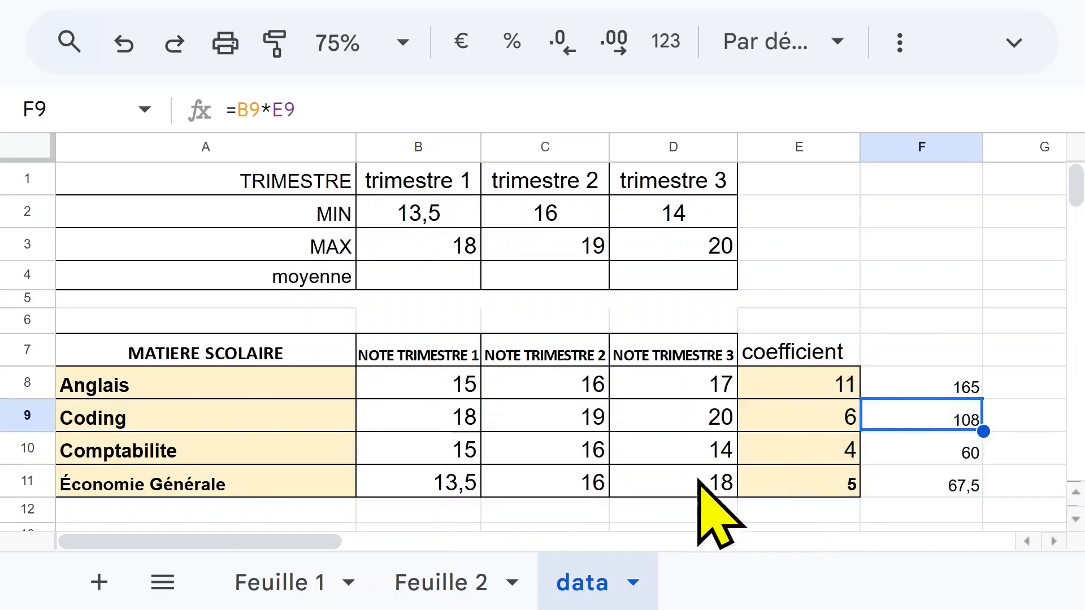
{"action": "key", "text": "Down"}
{"action": "key", "text": "Down"}
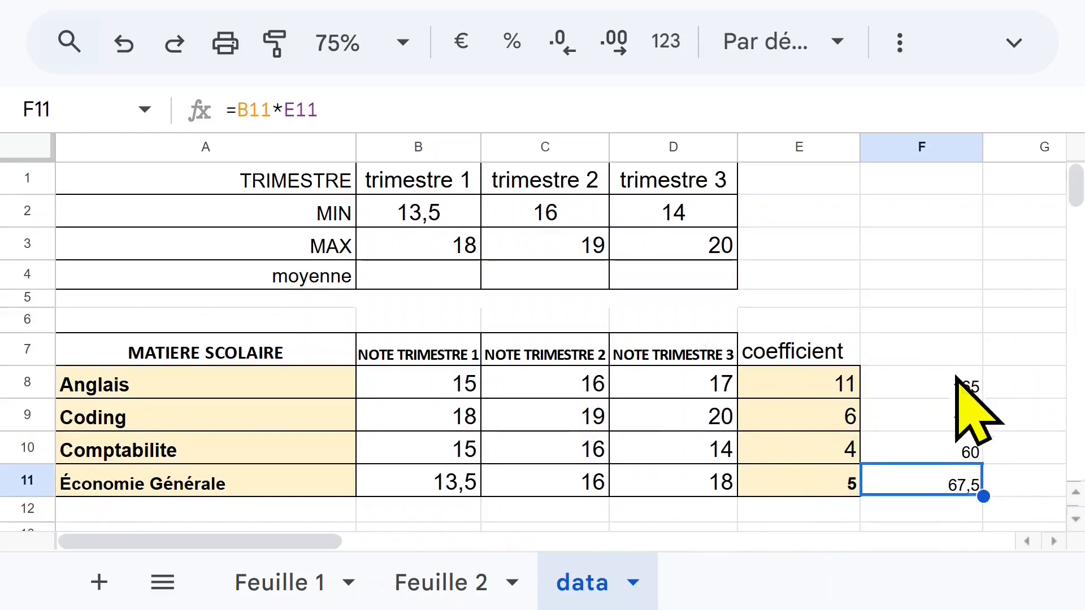
Total the trimestre 1 grade-times-coefficient products in F7 with =SOMME(F8:F11) and check the range it uses
{"action": "left_click", "coordinate": [954, 351]}
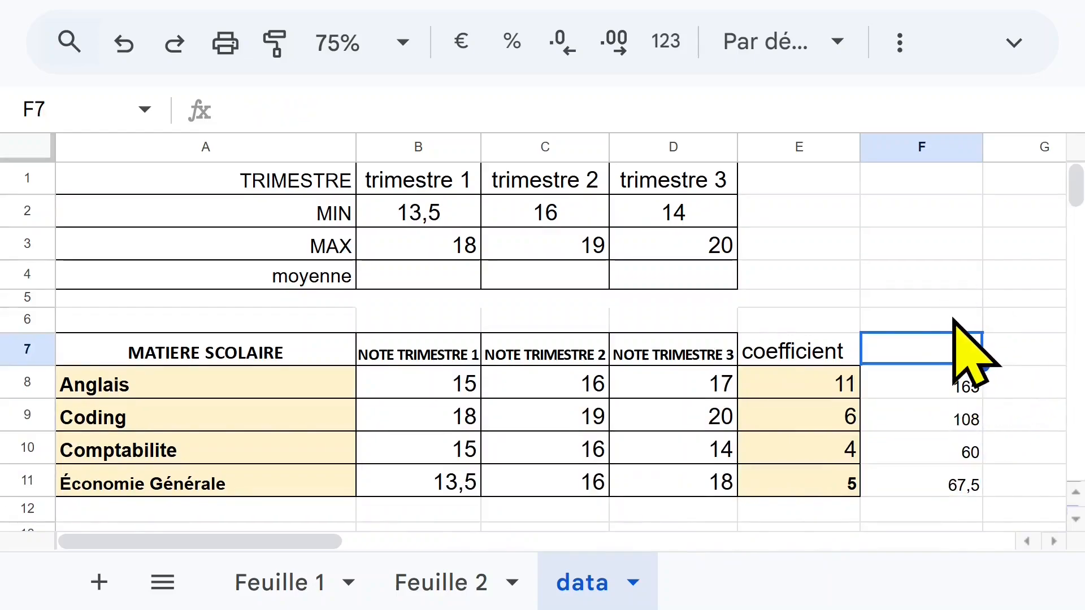
{"action": "type", "text": "=somm"}
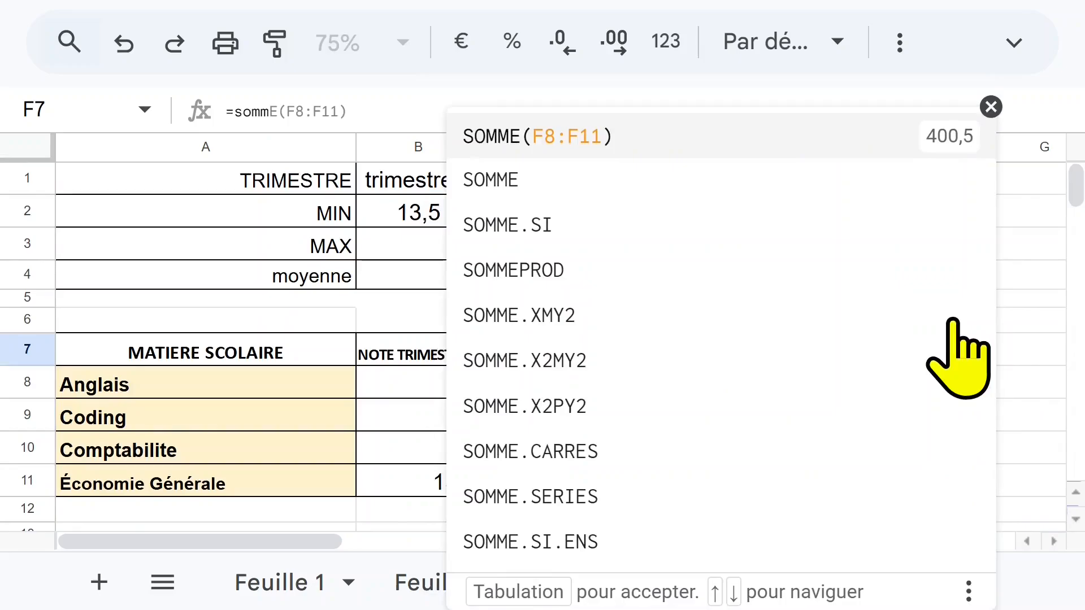
{"action": "key", "text": "Tab"}
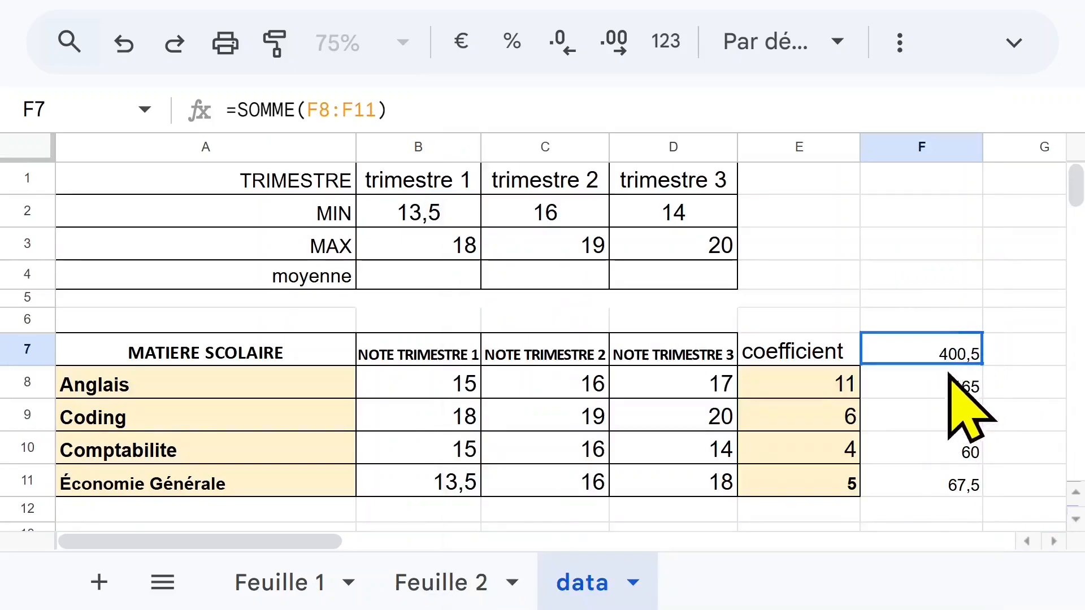
{"action": "double_click", "coordinate": [937, 349]}
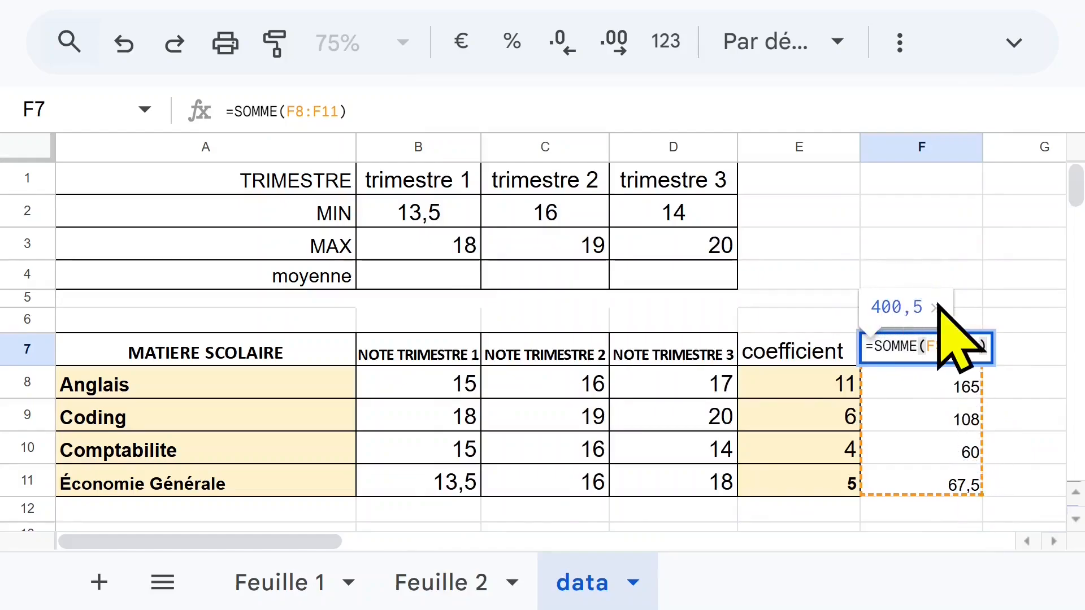
{"action": "key", "text": "Return"}
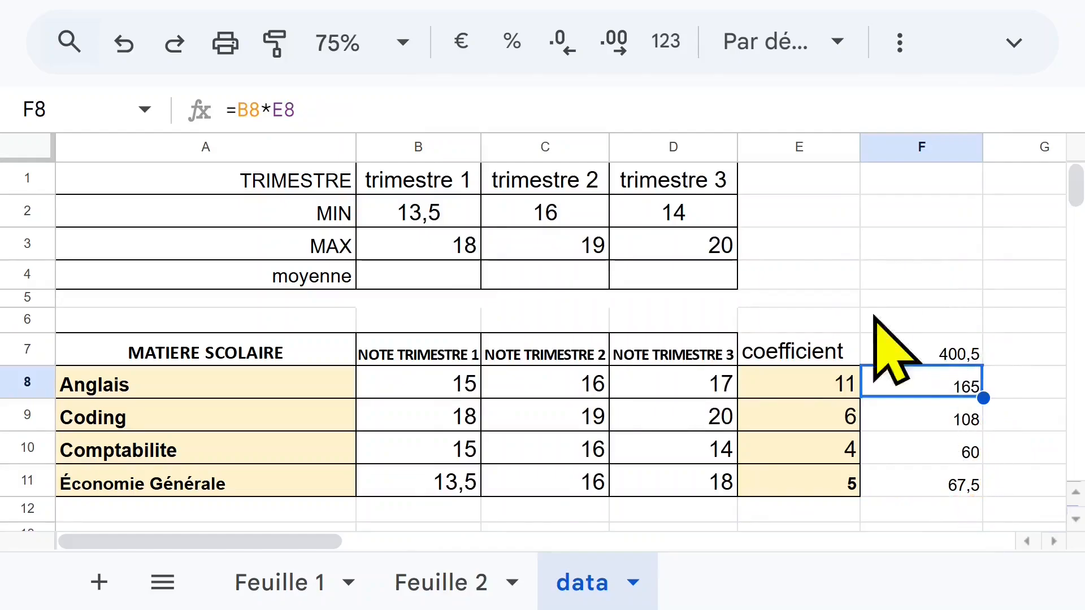
Compute the trimestre 1 moyenne in B4 by dividing F7 by the coefficient sum with =F7/SOMME($E$8:$E$11)
{"action": "left_click", "coordinate": [416, 277]}
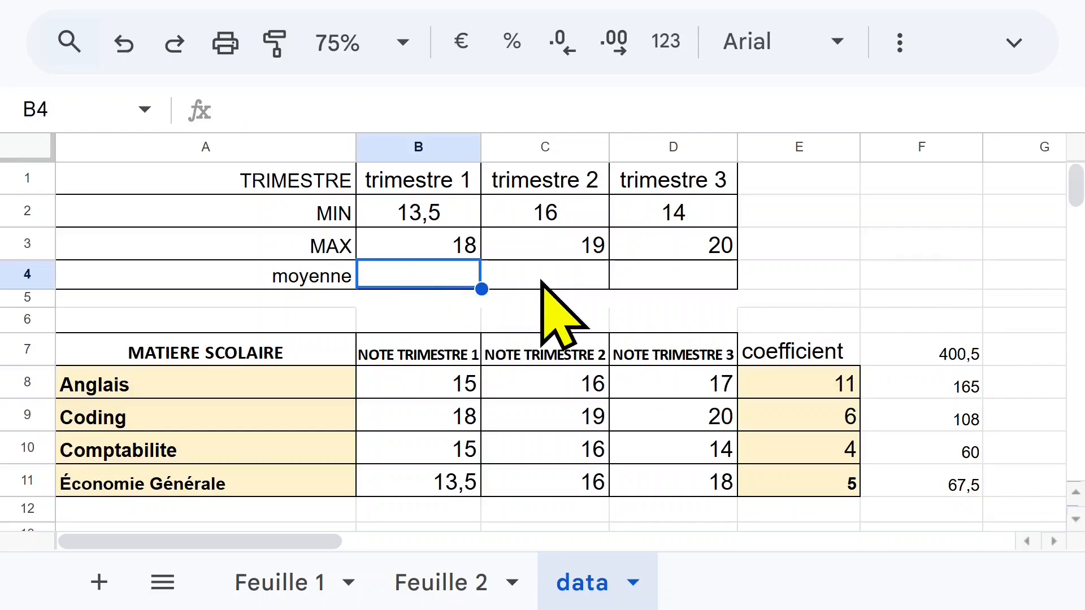
{"action": "type", "text": "="}
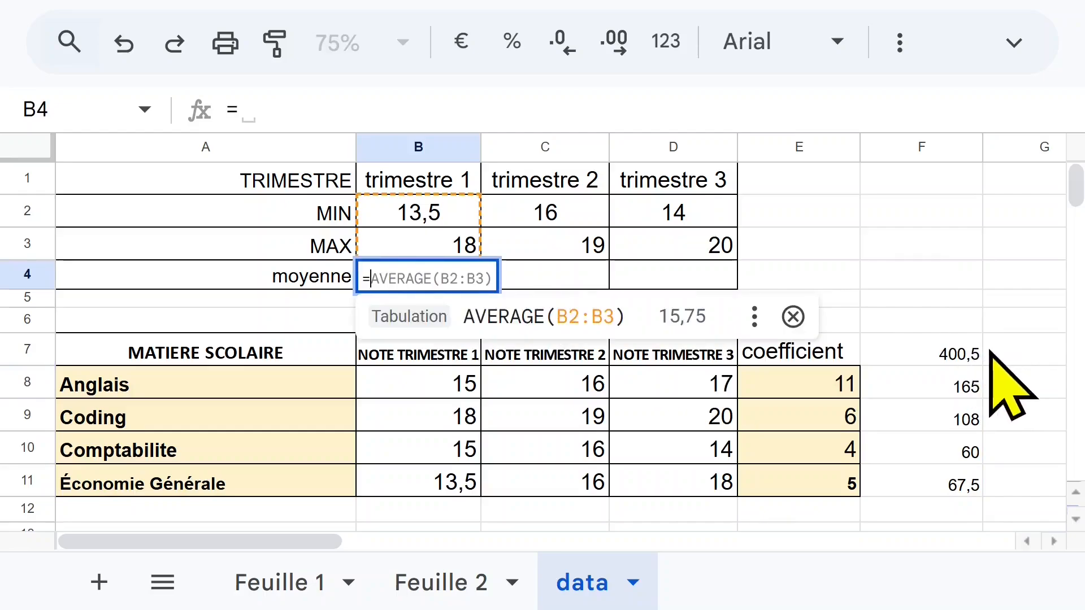
{"action": "left_click", "coordinate": [959, 357]}
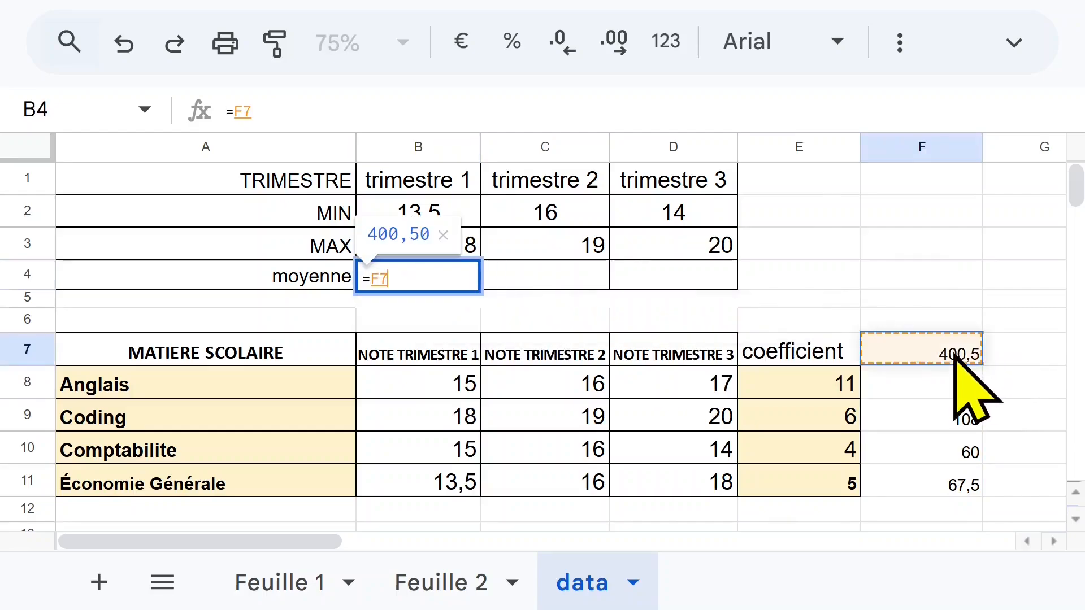
{"action": "type", "text": "/somm("}
{"action": "left_click_drag", "start_coordinate": [816, 382], "coordinate": [815, 485]}
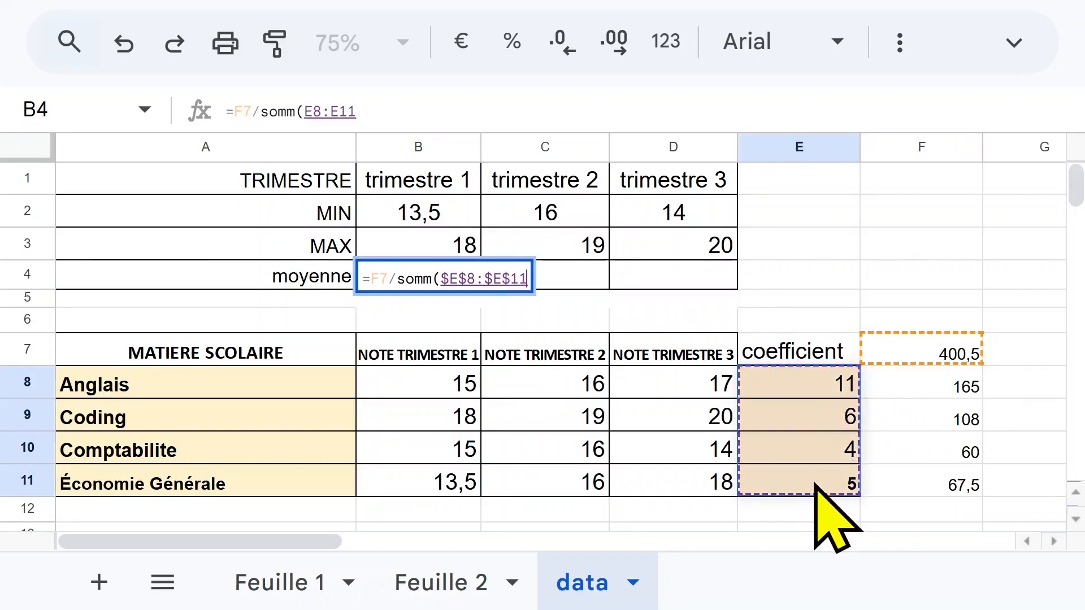
{"action": "type", "text": ")"}
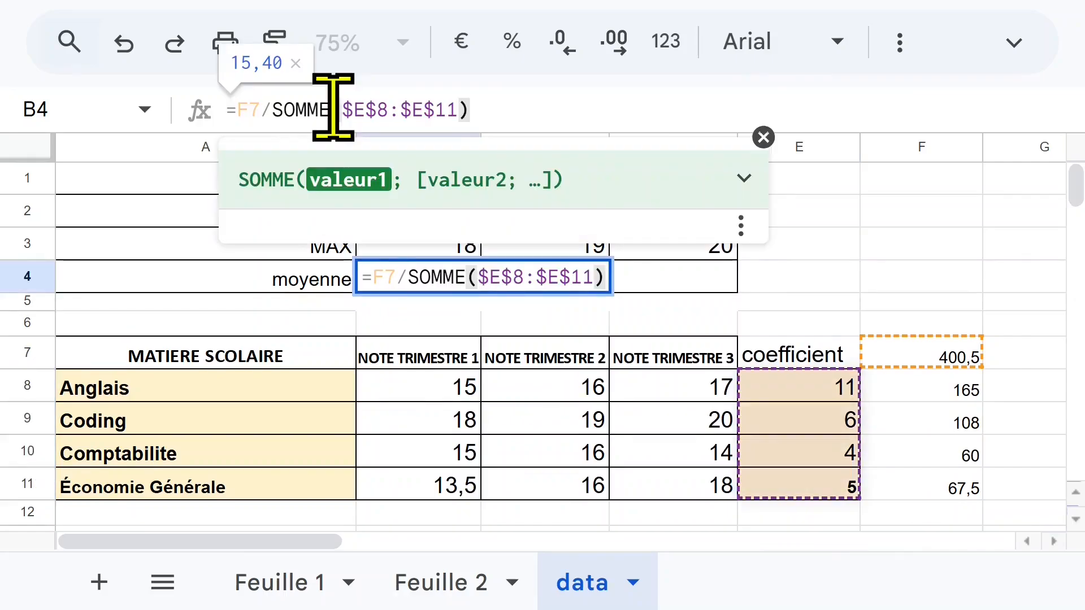
{"action": "key", "text": "Return"}
{"action": "left_click", "coordinate": [394, 285]}
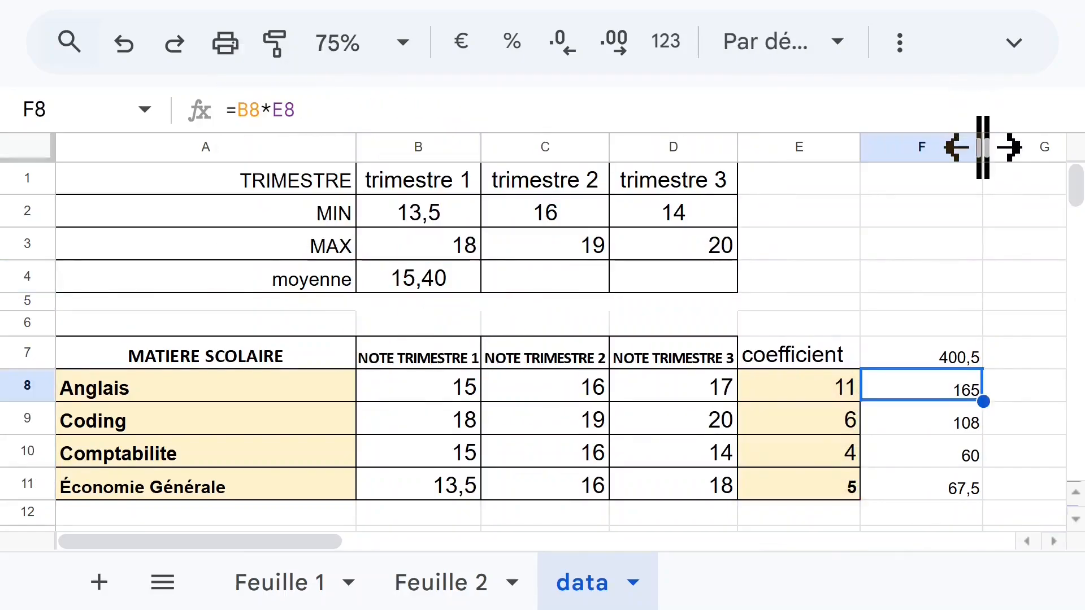
Fit column F to its contents and fill G8:G11 with trimestre 2 grades times coefficients, starting from =C8*E8
{"action": "double_click", "coordinate": [983, 148]}
{"action": "left_click", "coordinate": [945, 389]}
{"action": "type", "text": "="}
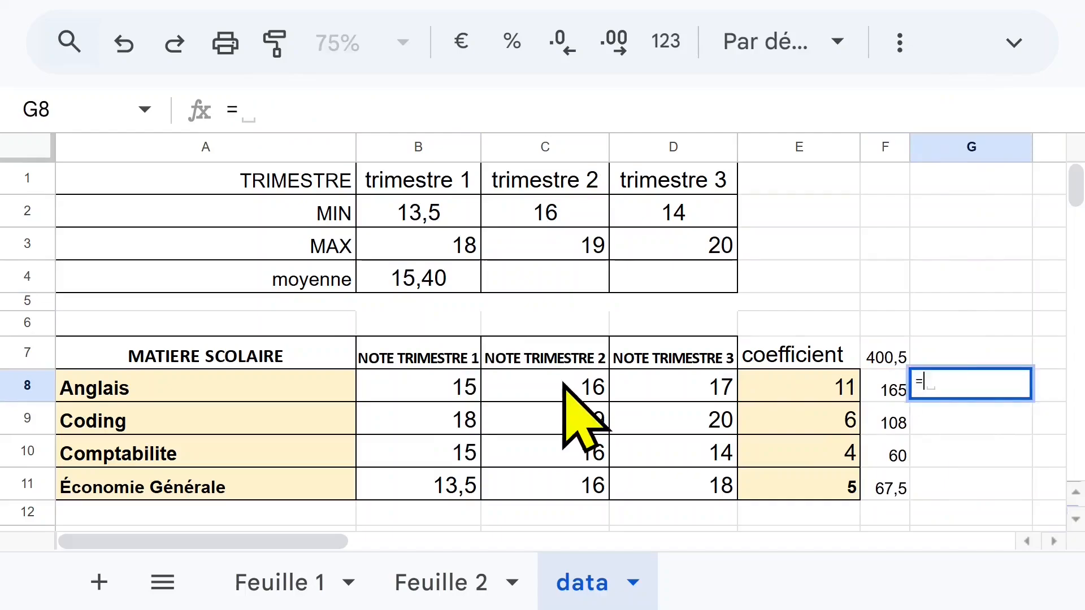
{"action": "left_click", "coordinate": [558, 385]}
{"action": "type", "text": "/"}
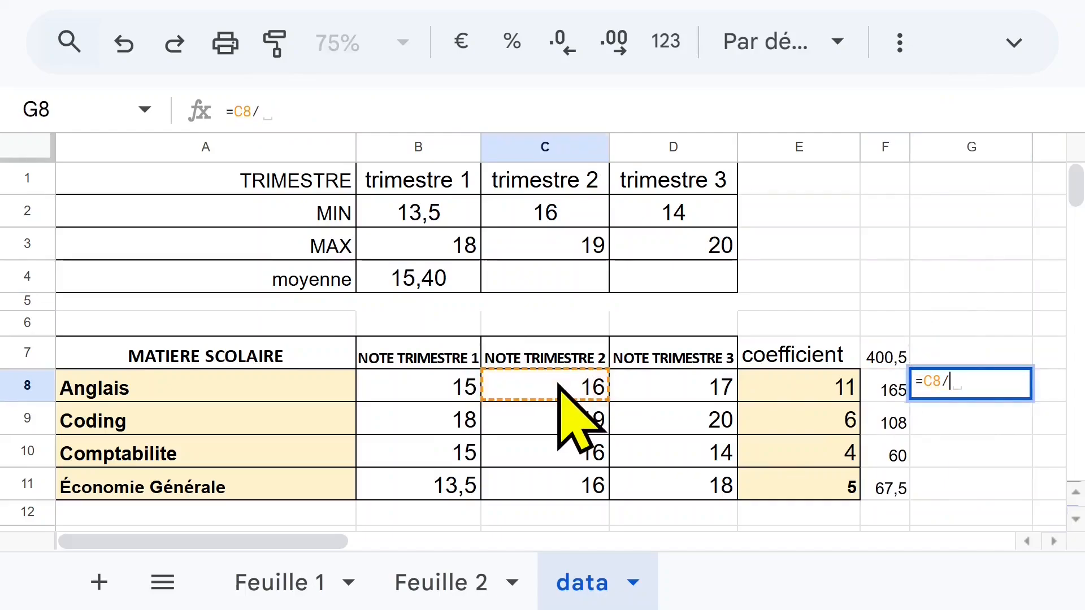
{"action": "key", "text": "BackSpace"}
{"action": "type", "text": "*"}
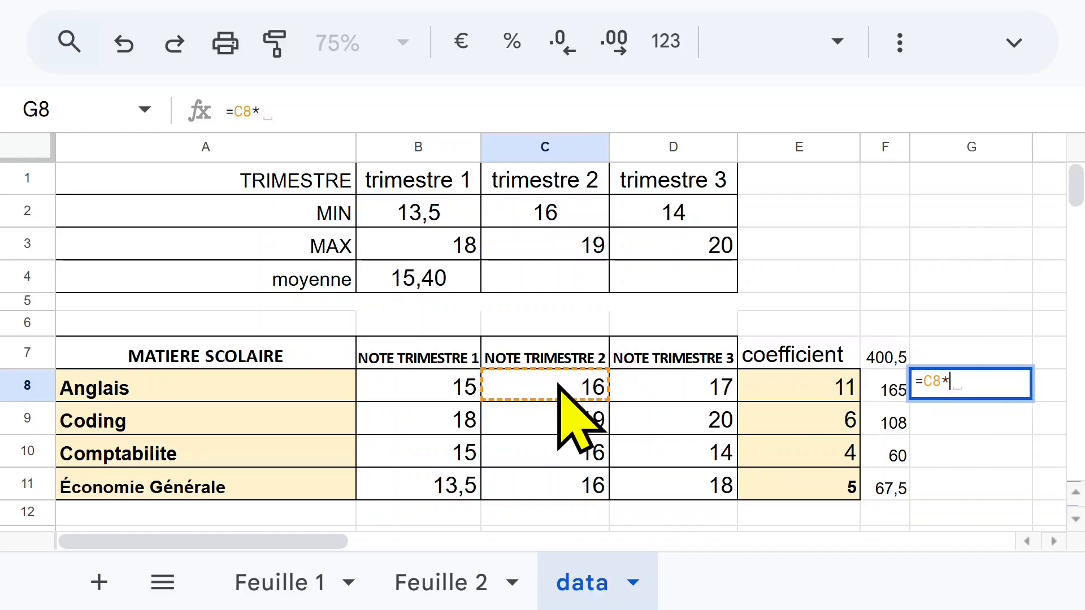
{"action": "left_click", "coordinate": [800, 389]}
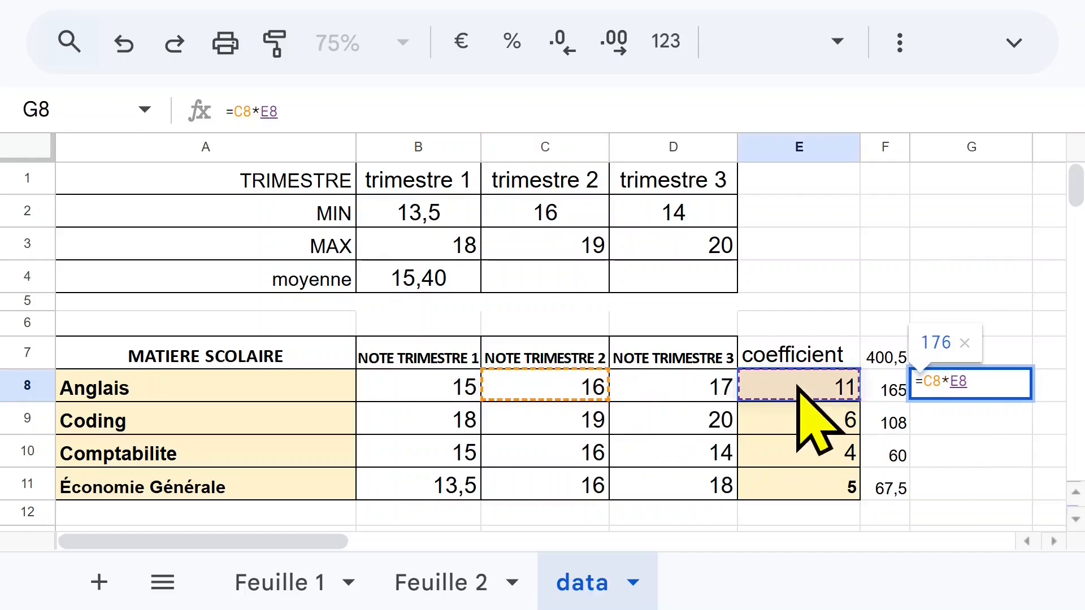
{"action": "key", "text": "Return"}
{"action": "key", "text": "ctrl+Return"}
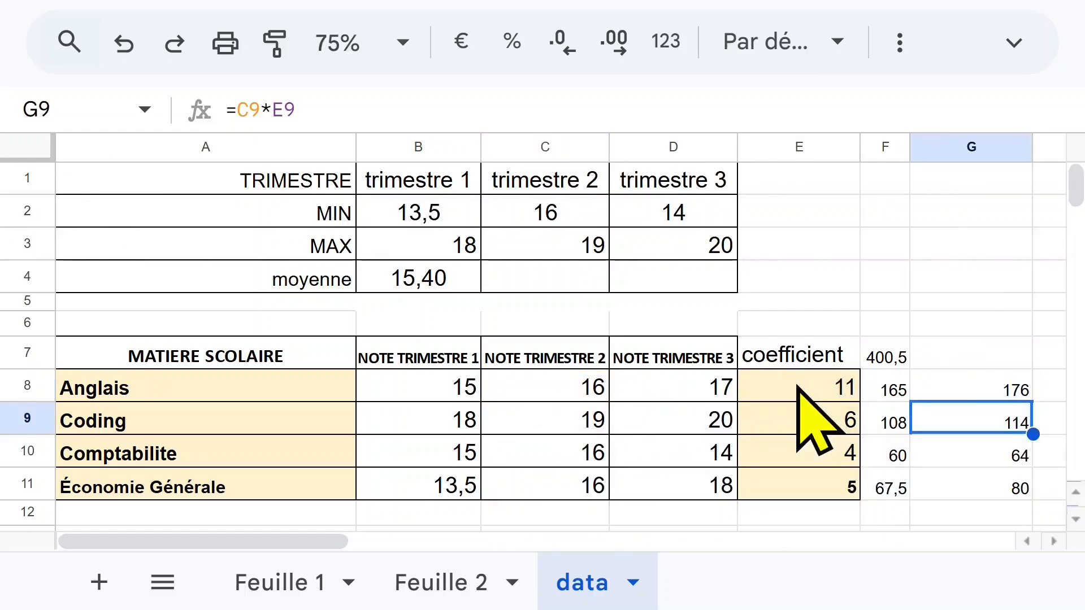
Extend the sum formula from F7 to G7 and the moyenne formula from B4 to C4 for trimestre 2
{"action": "left_click", "coordinate": [884, 358]}
{"action": "left_click_drag", "start_coordinate": [910, 368], "coordinate": [984, 363]}
{"action": "left_click", "coordinate": [435, 281]}
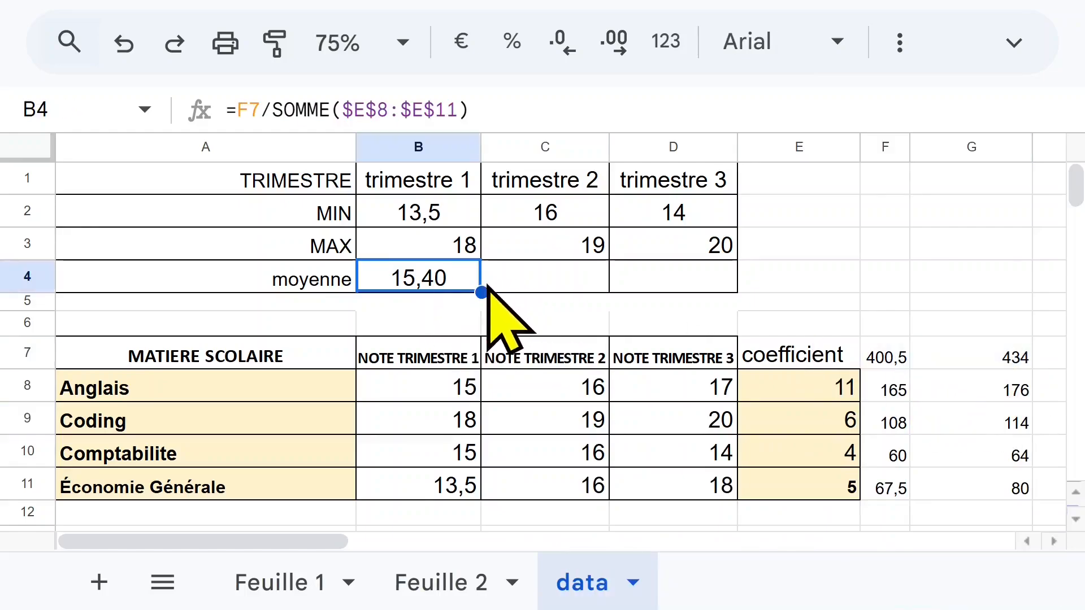
{"action": "left_click_drag", "start_coordinate": [474, 290], "coordinate": [551, 290]}
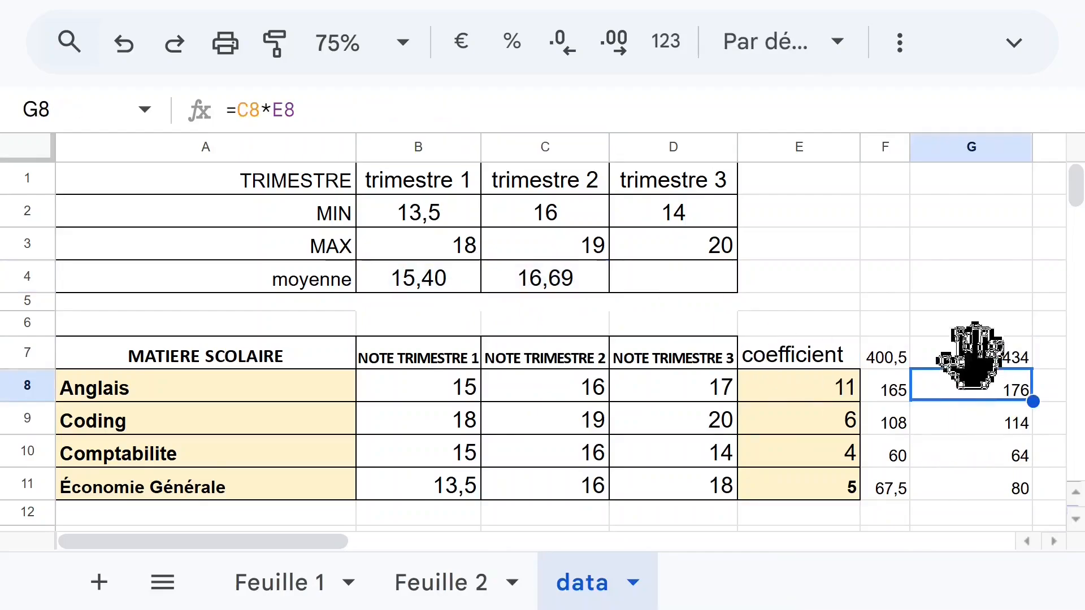
{"action": "left_click", "coordinate": [969, 360]}
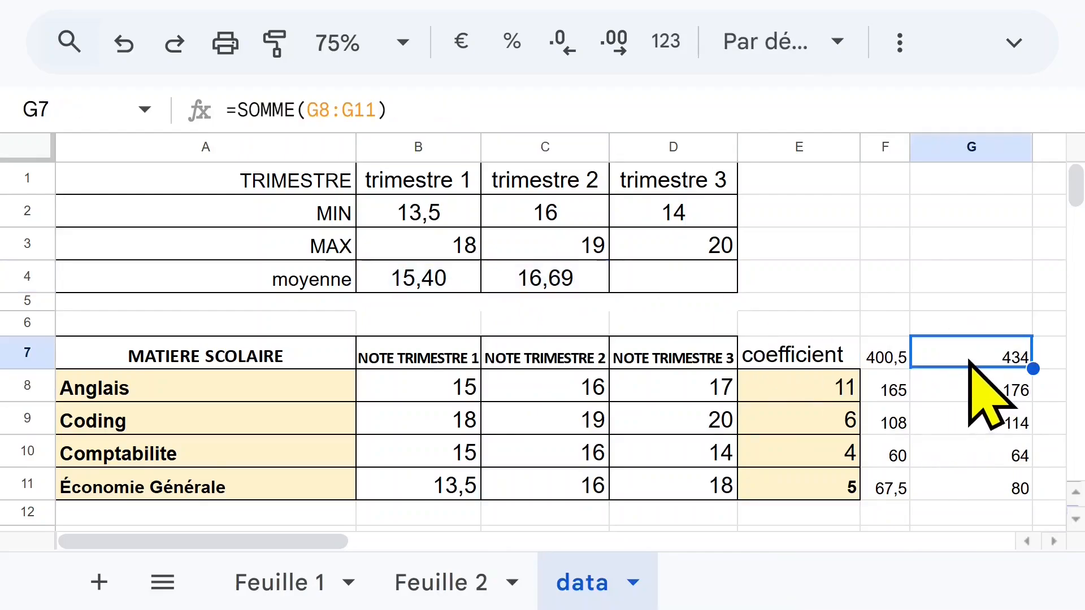
Clear the helper calculations in F7:F11 and G7:G11
{"action": "left_click", "coordinate": [884, 362]}
{"action": "left_click_drag", "start_coordinate": [884, 367], "coordinate": [886, 485]}
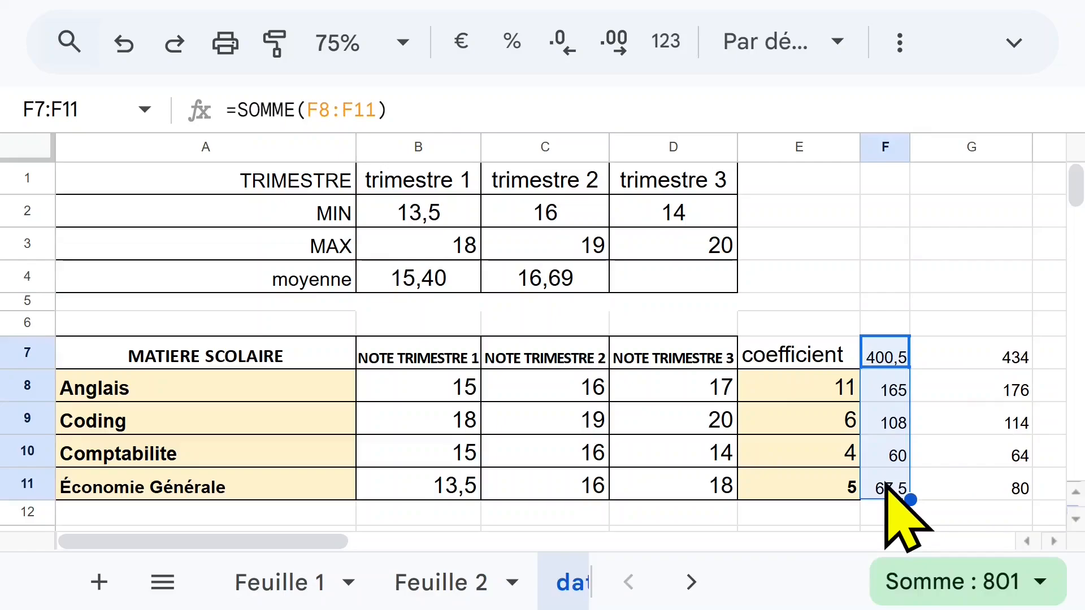
{"action": "key", "text": "Delete"}
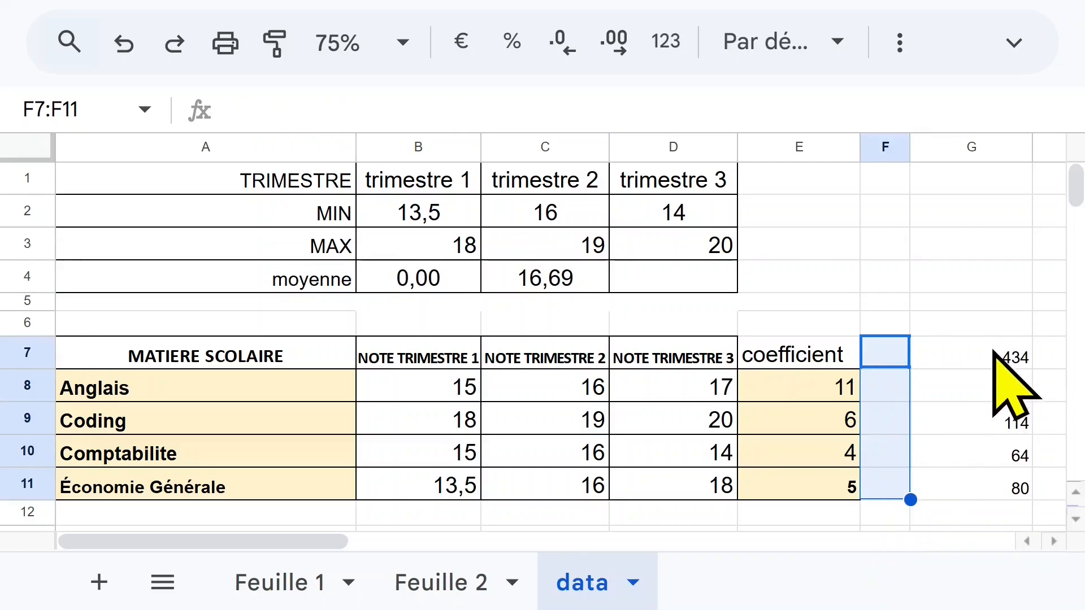
{"action": "left_click_drag", "start_coordinate": [993, 358], "coordinate": [994, 484]}
{"action": "key", "text": "Delete"}
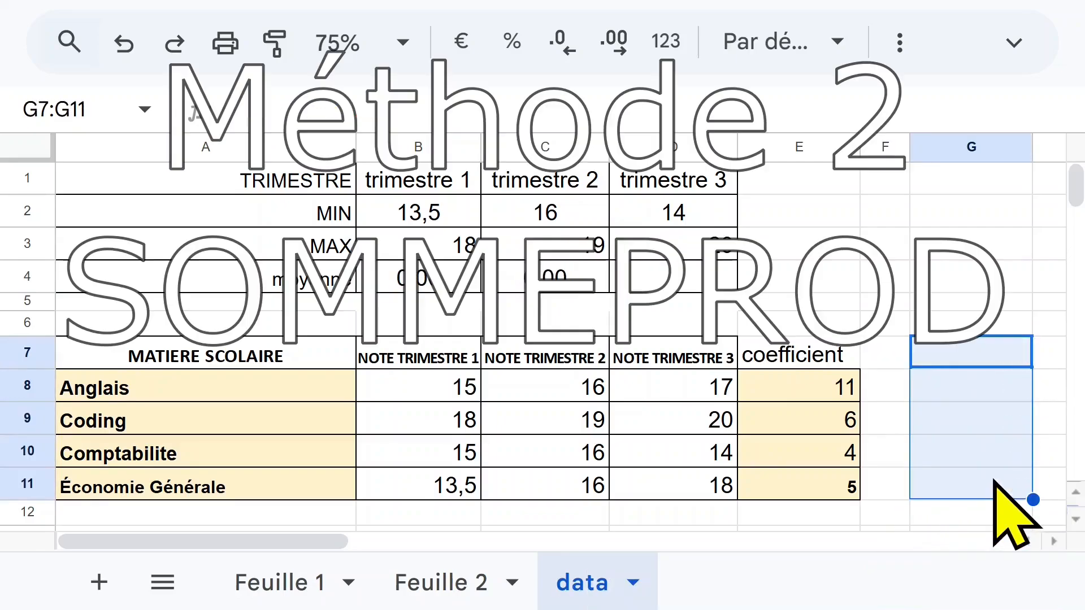
Start a new trimestre 1 moyenne formula in B4 with =SOMMEPROD(B8:B11*$E$8:$E$11)
{"action": "left_click", "coordinate": [436, 277]}
{"action": "type", "text": "=s"}
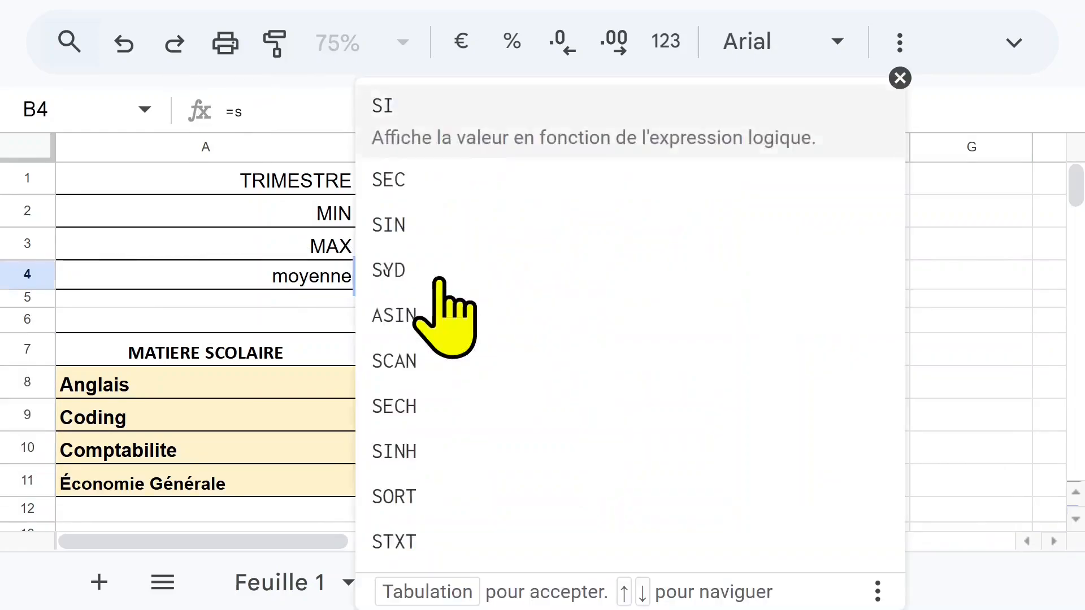
{"action": "type", "text": "ommep"}
{"action": "key", "text": "Tab"}
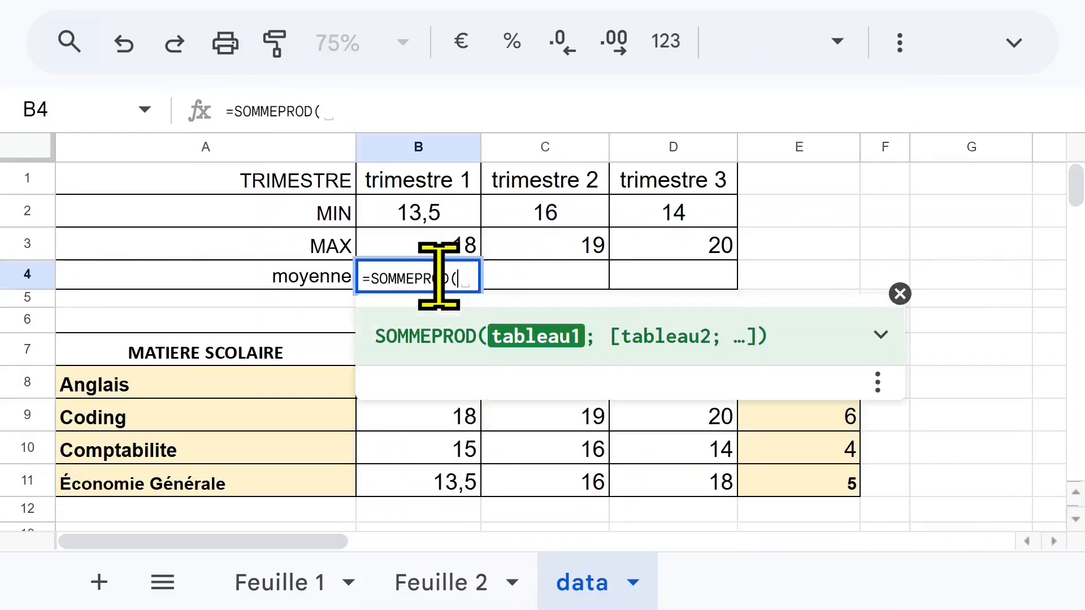
{"action": "left_click_drag", "start_coordinate": [449, 485], "coordinate": [441, 396]}
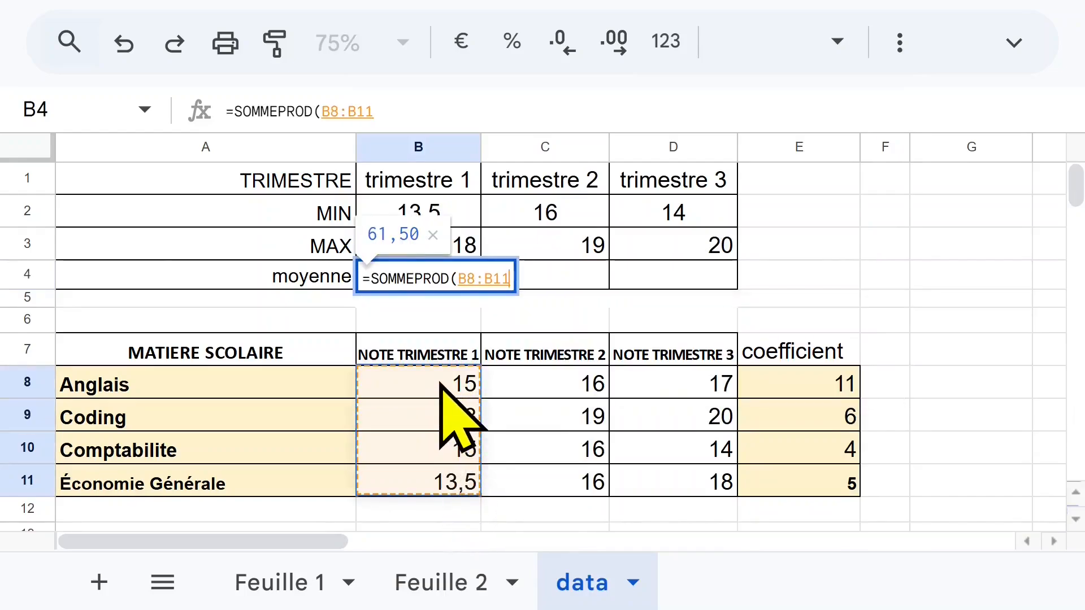
{"action": "type", "text": "*"}
{"action": "left_click_drag", "start_coordinate": [814, 482], "coordinate": [807, 396]}
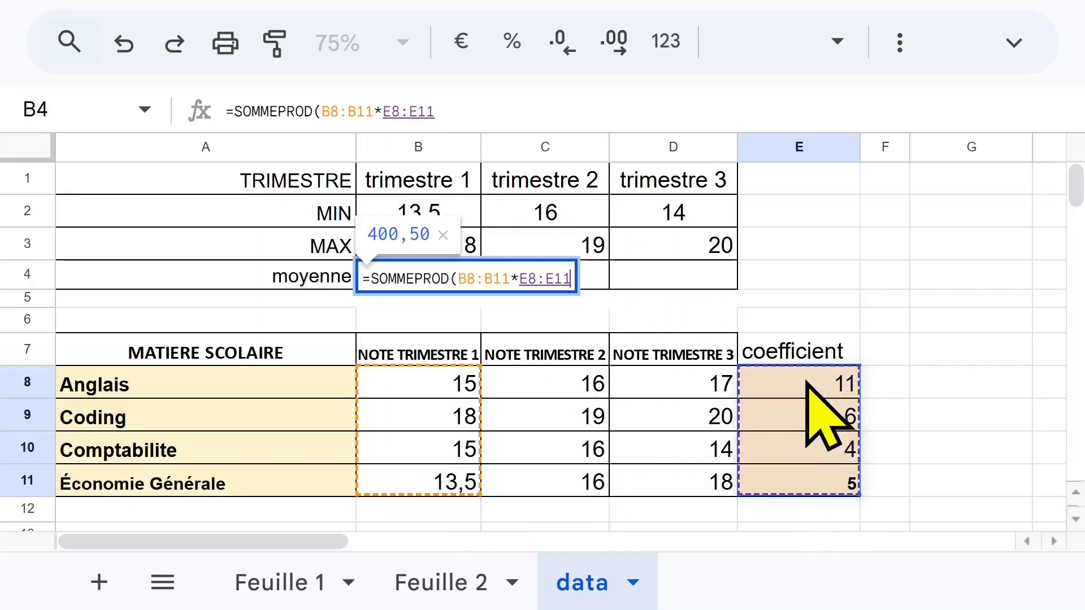
{"action": "key", "text": "F4"}
{"action": "type", "text": ")"}
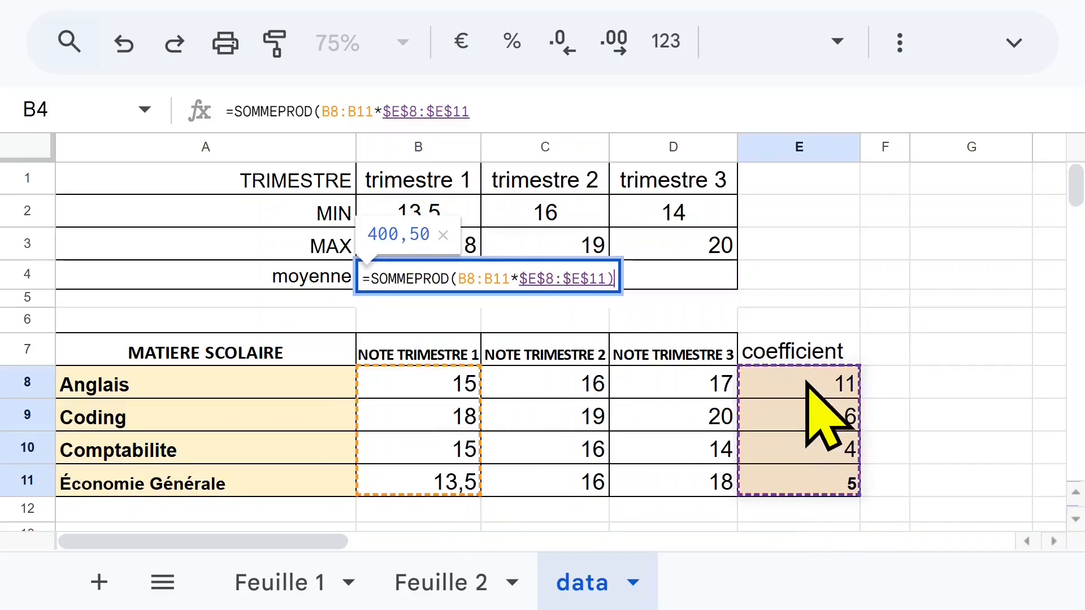
Complete the B4 formula by dividing the SOMMEPROD by the coefficient total, SOMME($E$8:$E$11)
{"action": "type", "text": "/"}
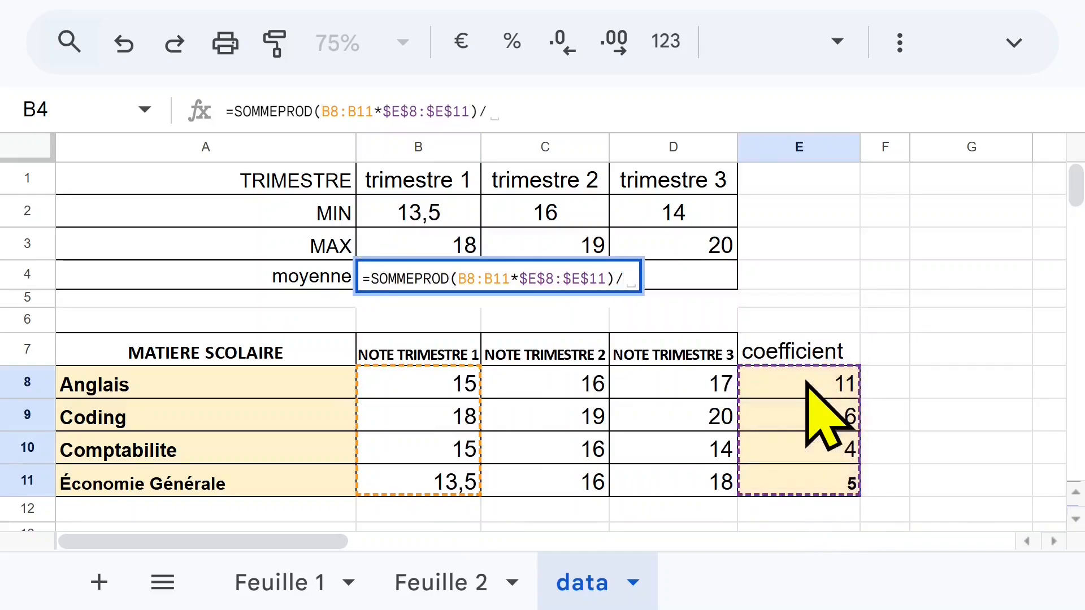
{"action": "type", "text": "SOMme("}
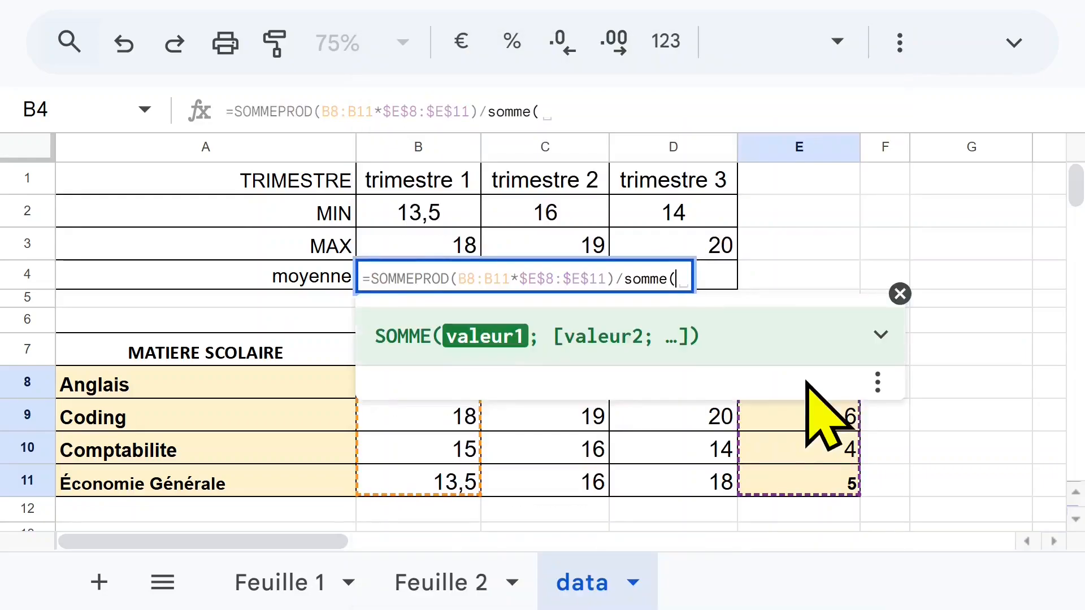
{"action": "left_click_drag", "start_coordinate": [826, 477], "coordinate": [821, 389]}
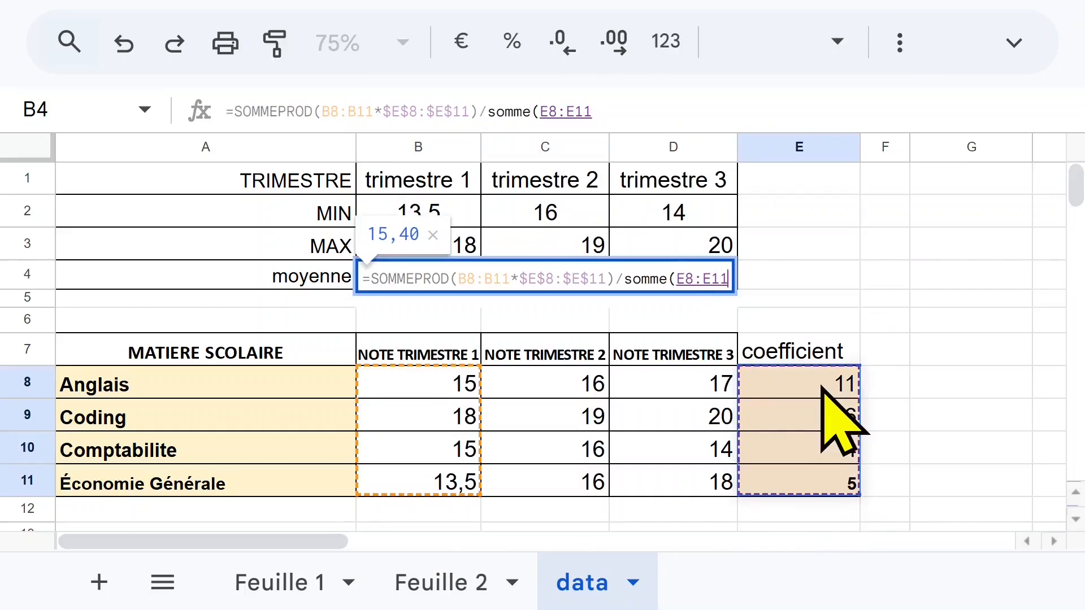
{"action": "key", "text": "F4"}
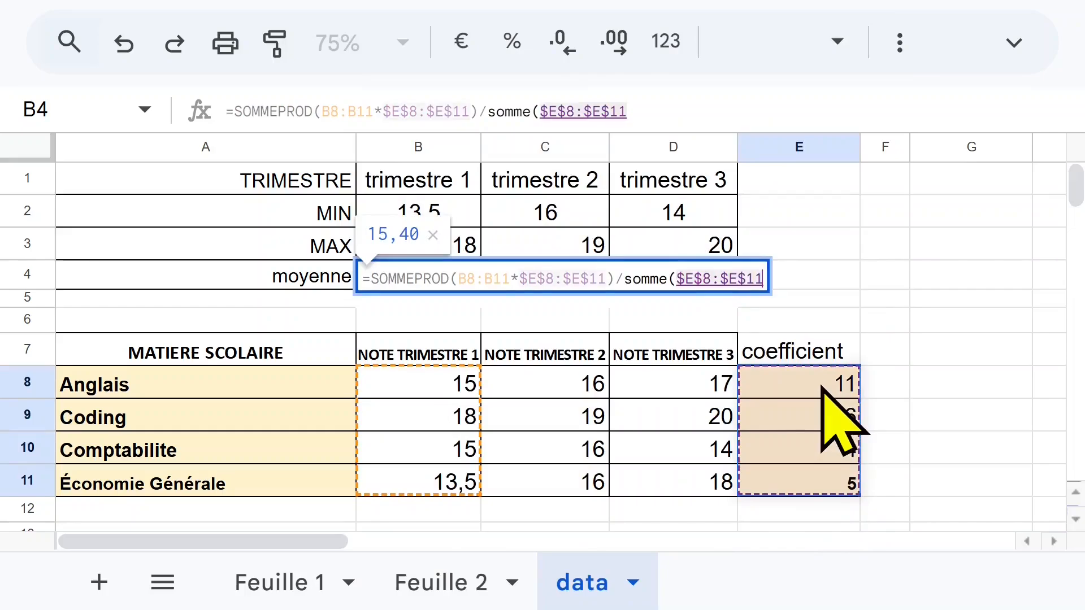
{"action": "key", "text": "Return"}
Extend the SOMMEPROD moyenne formula from B4 across to D4 and check the grades it draws on
{"action": "key", "text": "Up"}
{"action": "left_click_drag", "start_coordinate": [481, 292], "coordinate": [712, 292]}
{"action": "left_click", "coordinate": [477, 390]}
{"action": "left_click", "coordinate": [661, 392]}
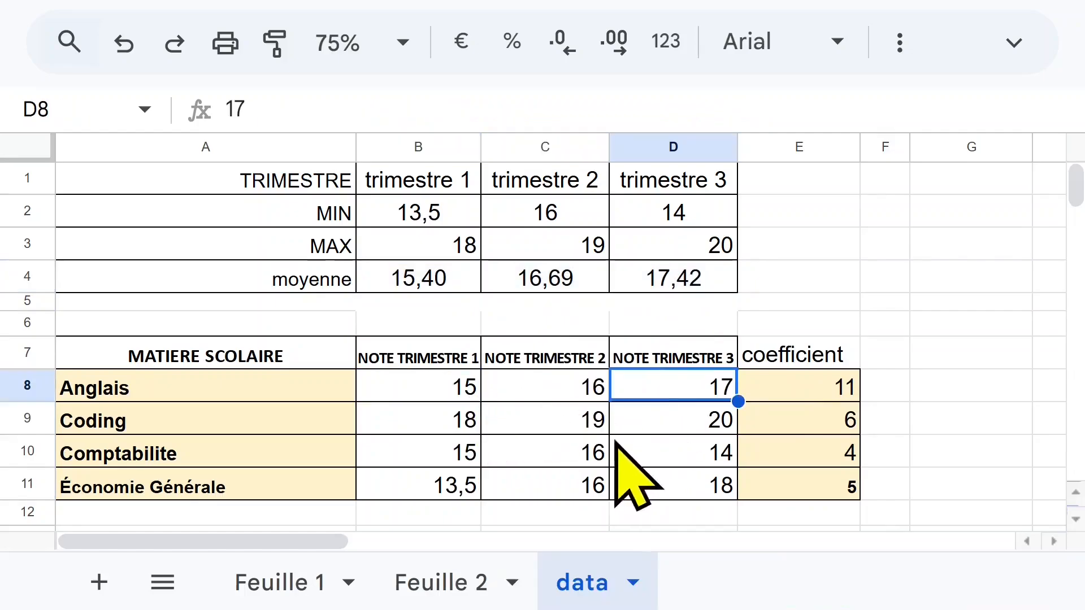
{"action": "left_click", "coordinate": [600, 446]}
Delete the empty rows 12 to 14 separating Économie Générale from Français in the grades table
{"action": "scroll", "coordinate": [605, 437], "scroll_direction": "down", "scroll_amount": 2}
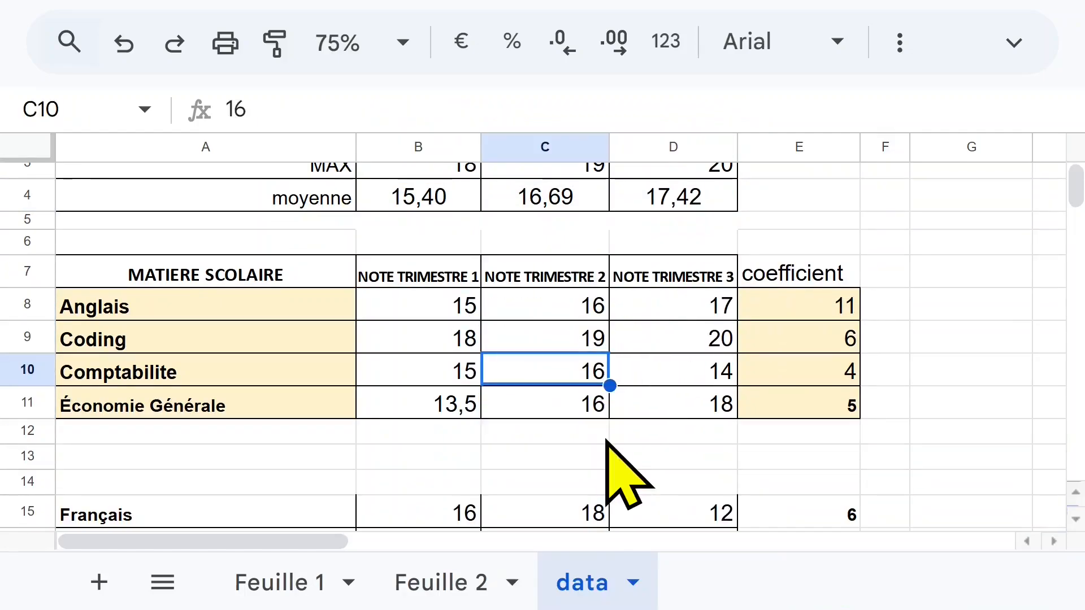
{"action": "left_click", "coordinate": [40, 433]}
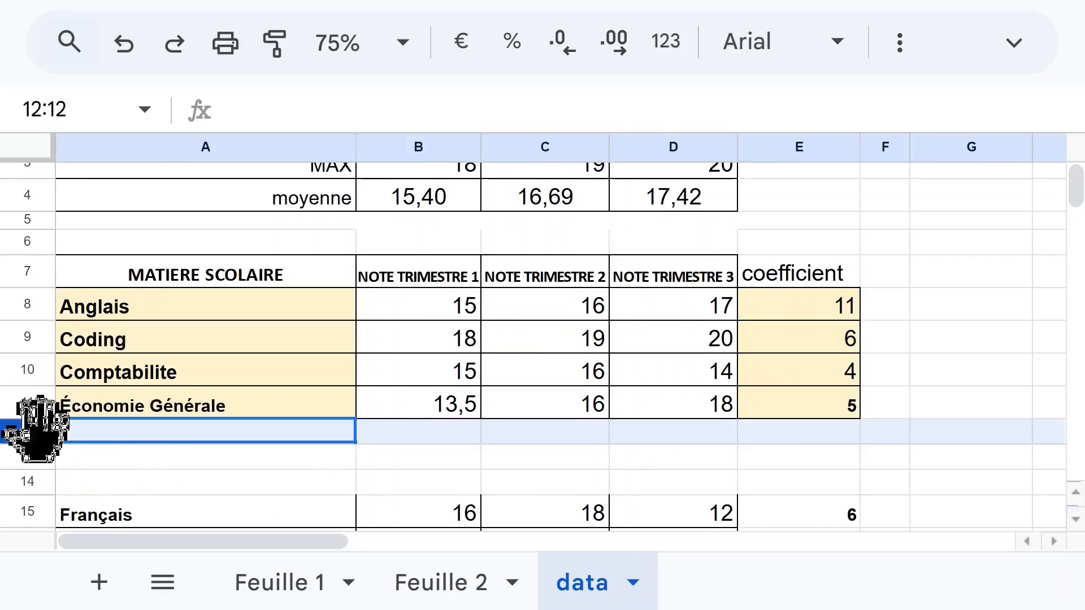
{"action": "right_click", "coordinate": [31, 295]}
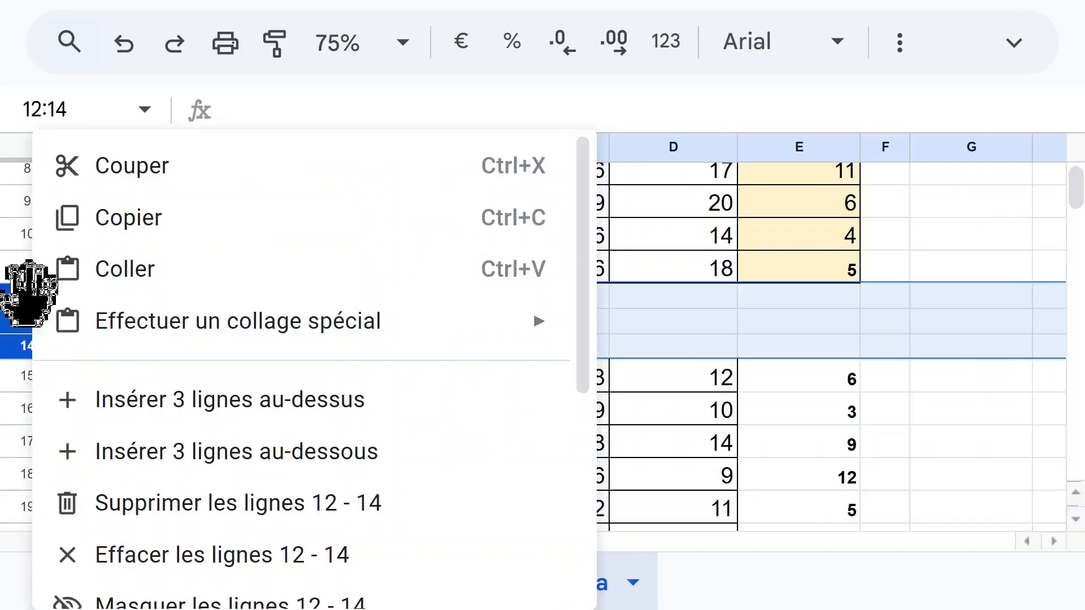
{"action": "left_click", "coordinate": [246, 500]}
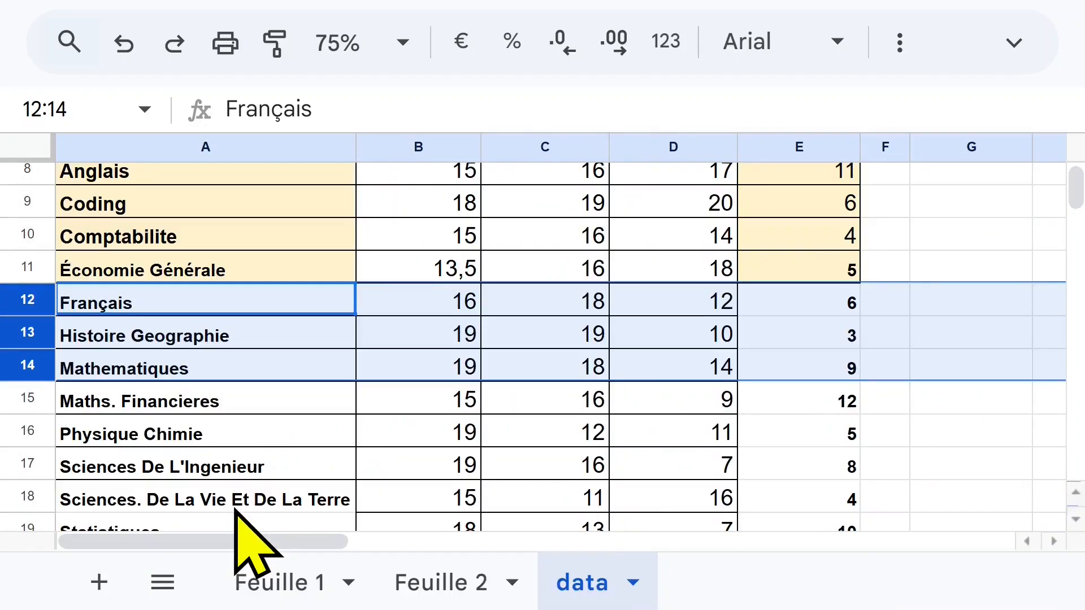
{"action": "left_click", "coordinate": [530, 405]}
{"action": "scroll", "coordinate": [538, 438], "scroll_direction": "up", "scroll_amount": 2}
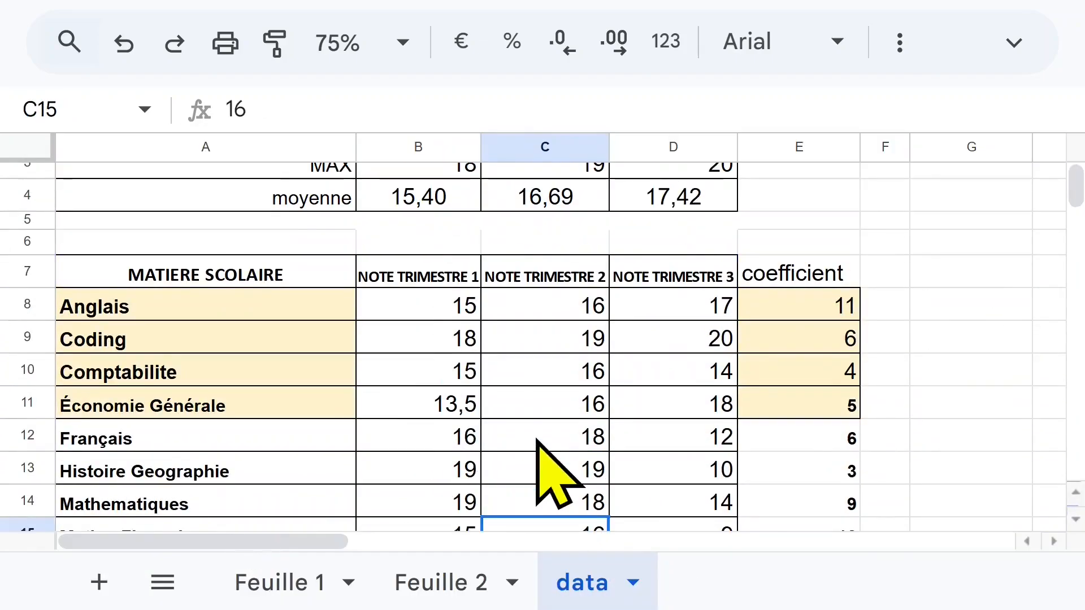
Set the Histoire Geographie grade for trimestre 1 in B13 to 12
{"action": "scroll", "coordinate": [534, 449], "scroll_direction": "down", "scroll_amount": 3}
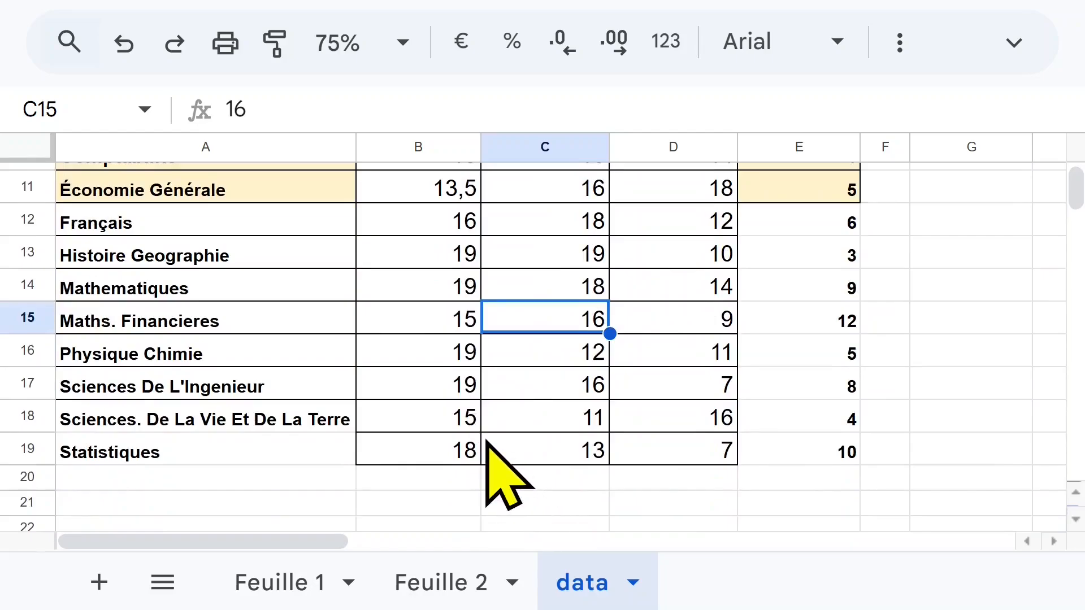
{"action": "left_click", "coordinate": [447, 263]}
{"action": "type", "text": "12"}
{"action": "key", "text": "Return"}
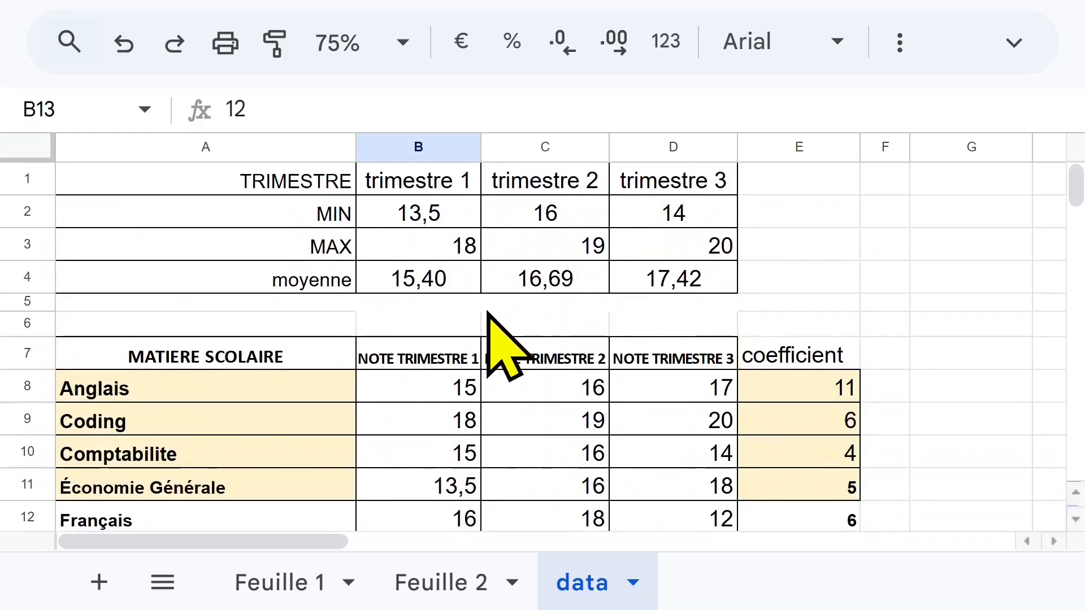
Change the trimestre 1 MIN formula in B2 to the open-ended range =MIN(B8:B)
{"action": "left_click", "coordinate": [446, 219]}
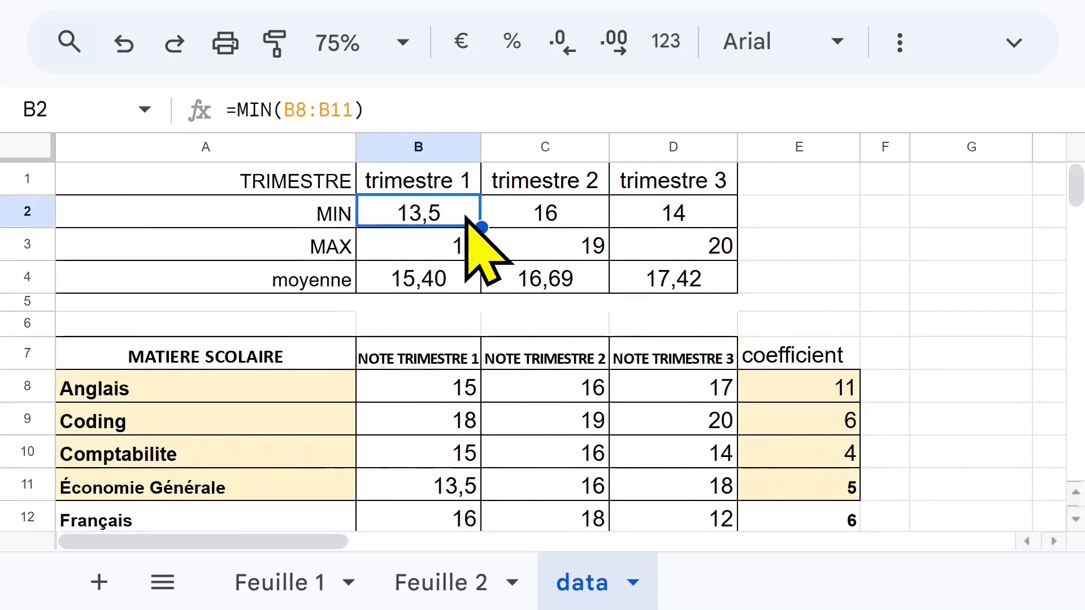
{"action": "double_click", "coordinate": [464, 216]}
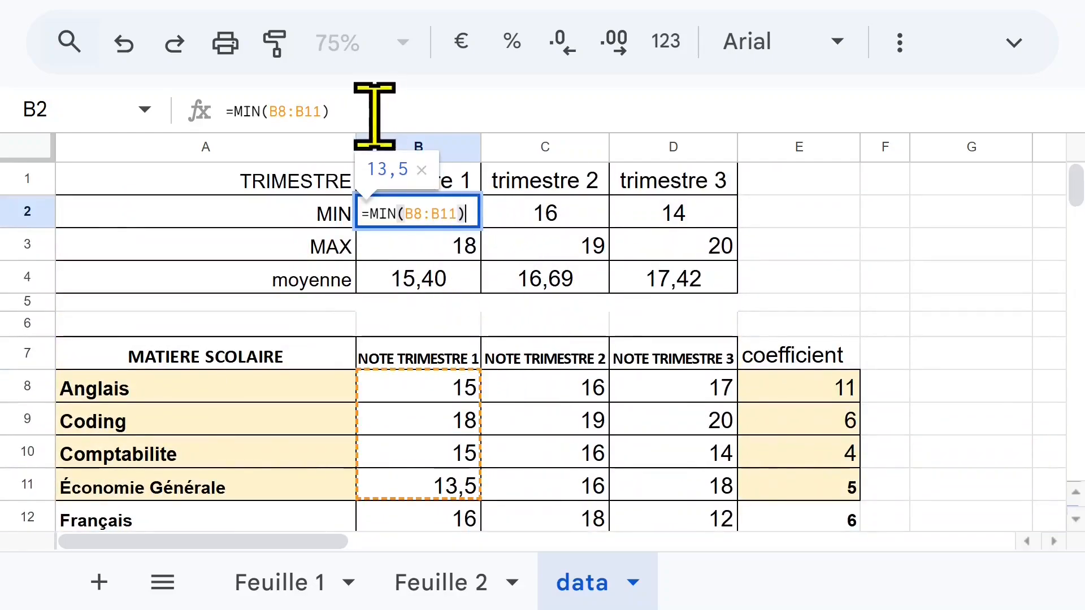
{"action": "left_click", "coordinate": [308, 111]}
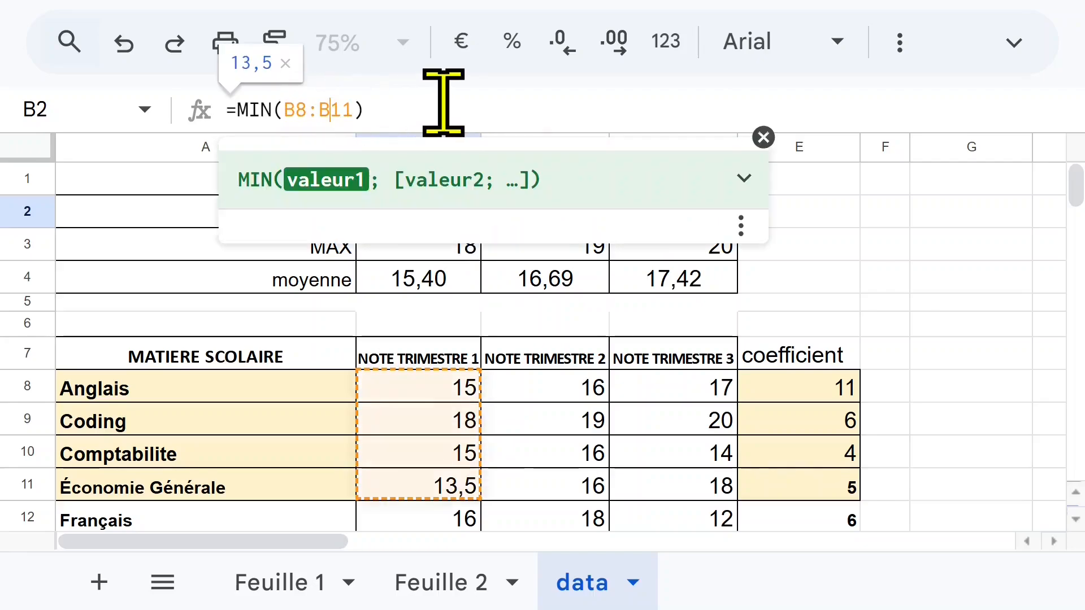
{"action": "key", "text": "BackSpace"}
{"action": "key", "text": "BackSpace"}
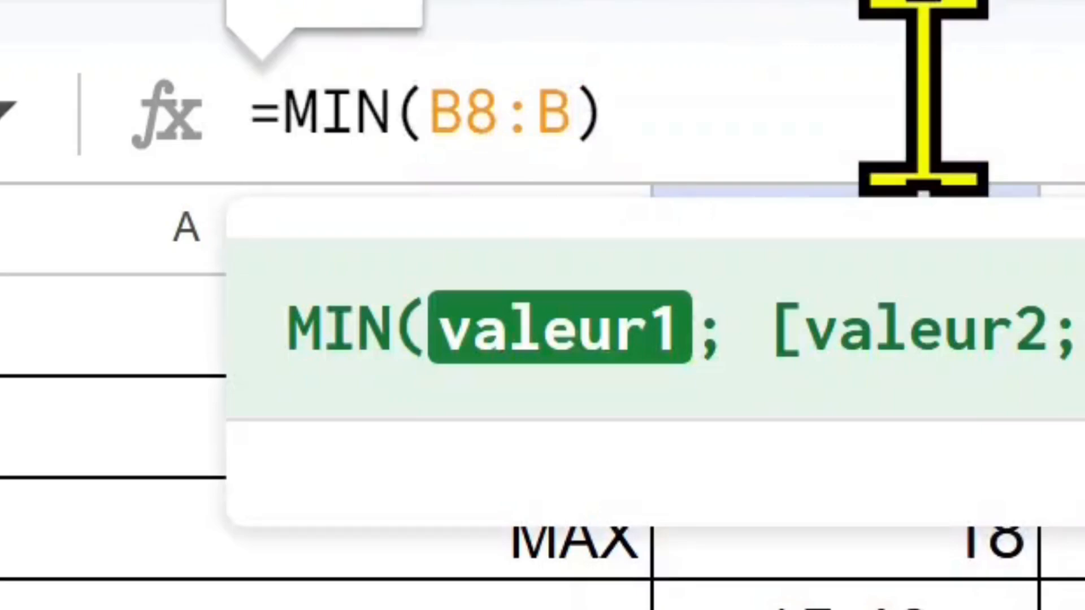
{"action": "key", "text": "Return"}
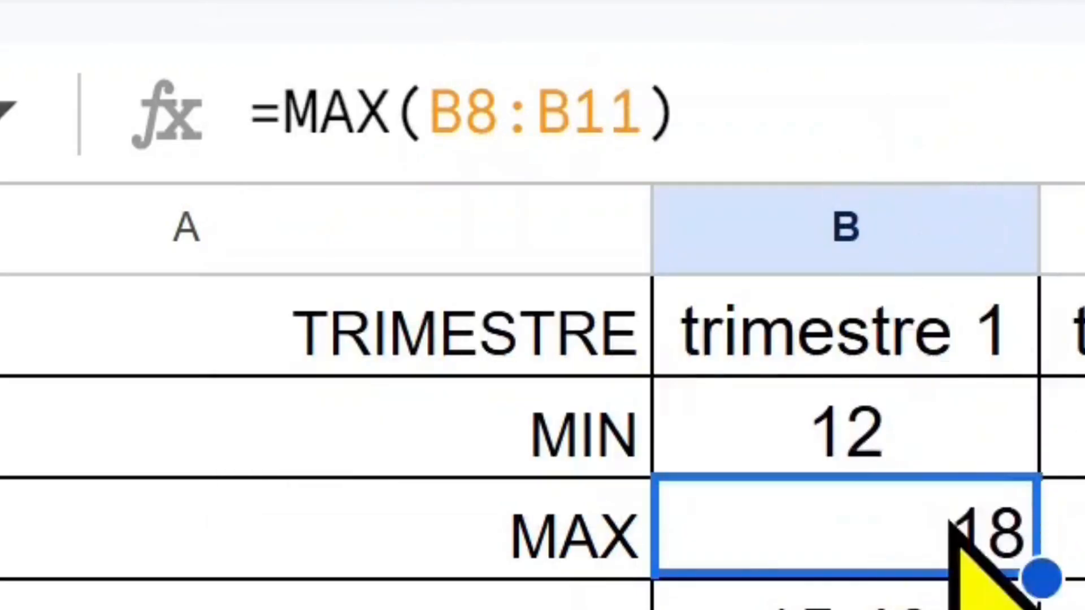
Change the trimestre 1 MAX formula in B3 to =MAX(B8:B) and extend it across to D3
{"action": "left_click", "coordinate": [551, 94]}
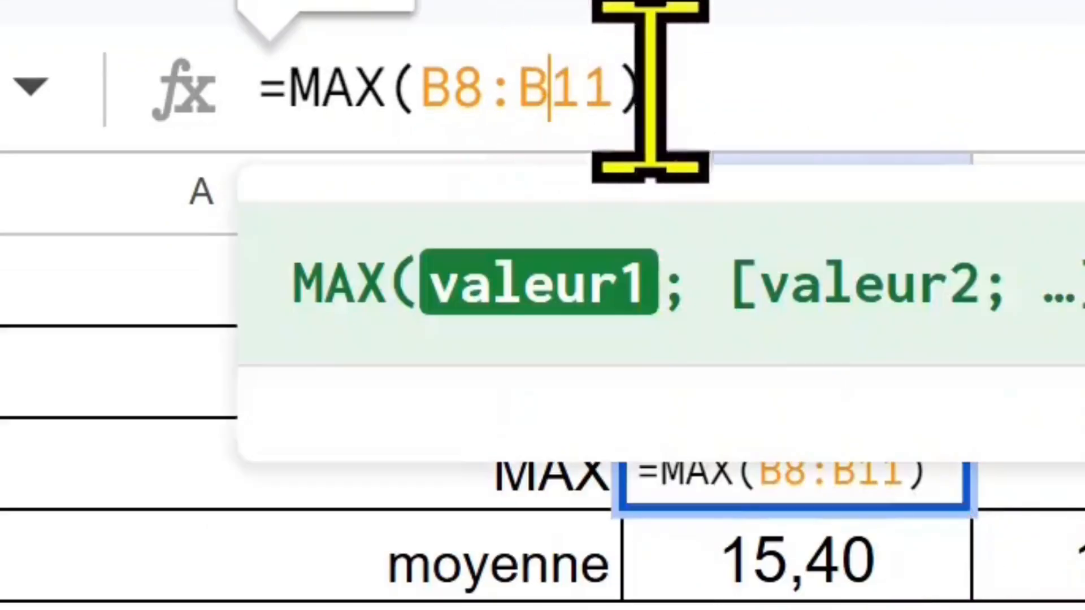
{"action": "key", "text": "Delete"}
{"action": "key", "text": "Delete"}
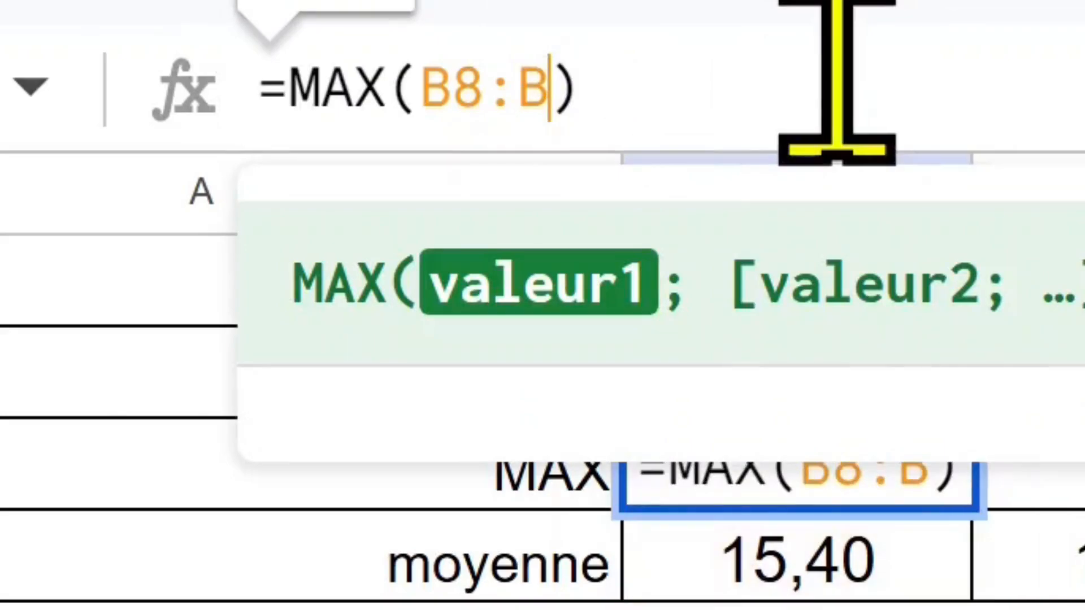
{"action": "key", "text": "Return"}
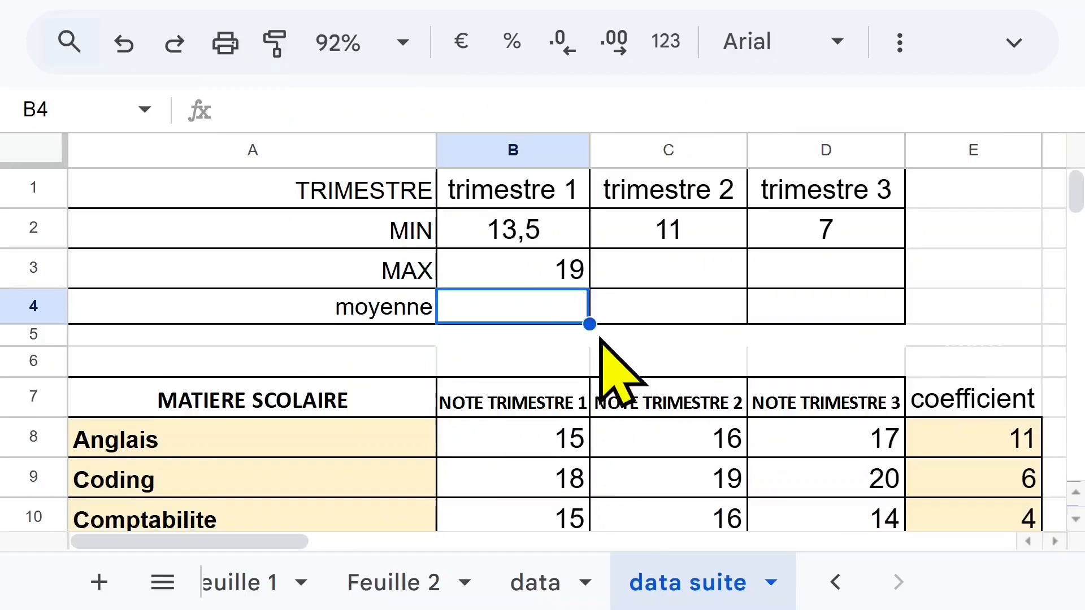
{"action": "left_click", "coordinate": [573, 268]}
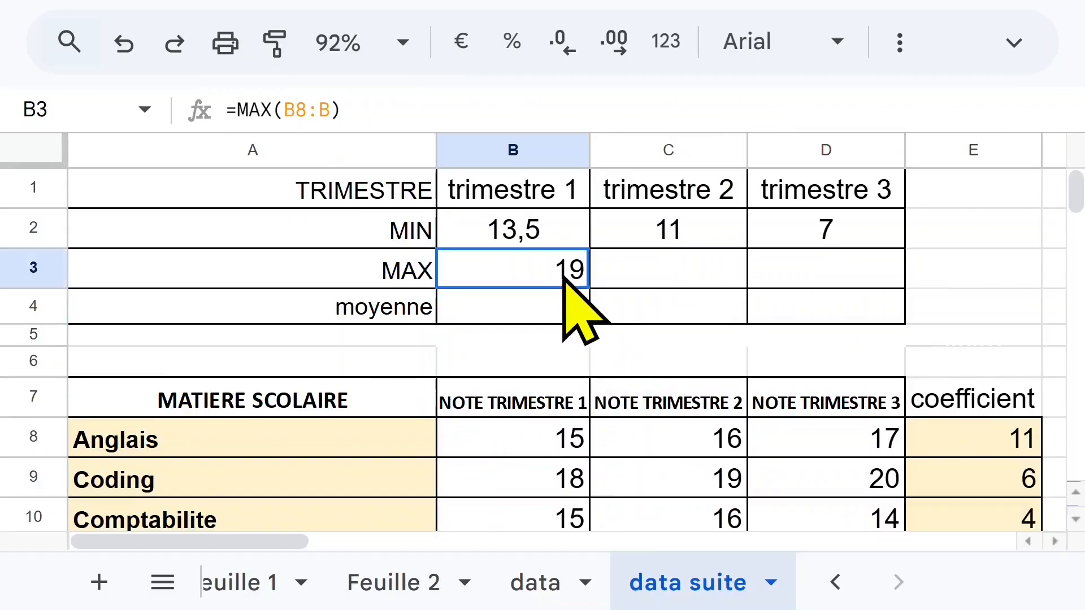
{"action": "left_click_drag", "start_coordinate": [591, 291], "coordinate": [845, 285]}
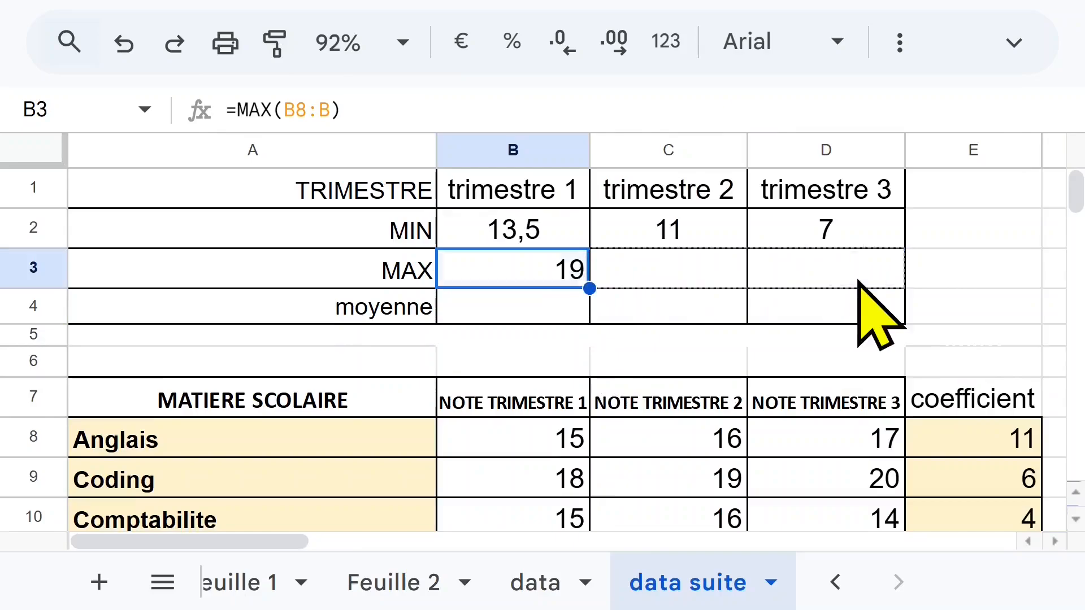
Start the trimestre 1 moyenne formula in B4 with =SOMMEPROD((B8:B19, covering the grades of all subjects
{"action": "left_click", "coordinate": [544, 312]}
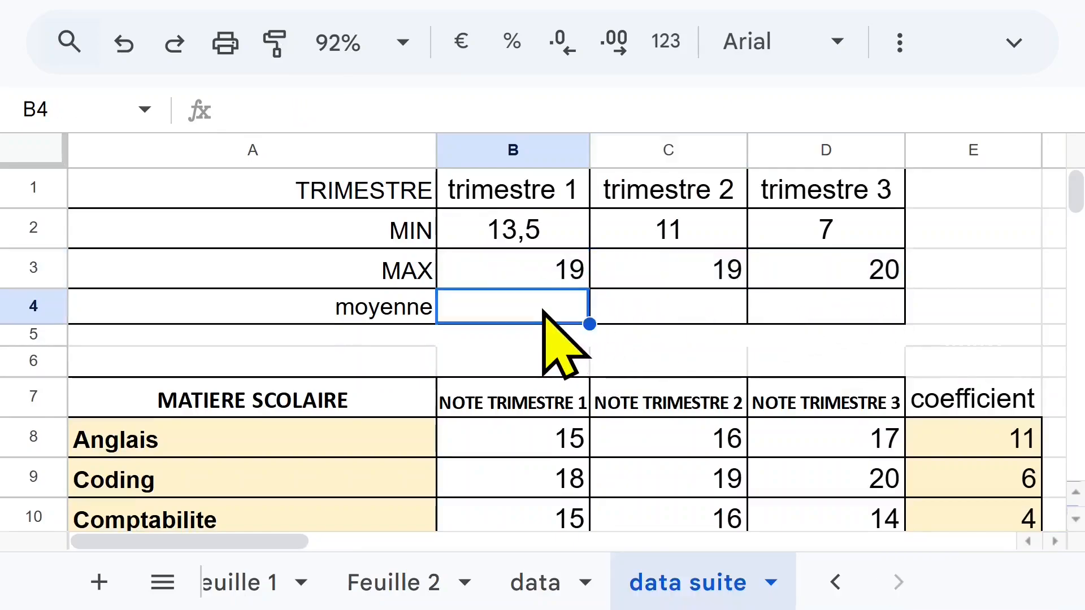
{"action": "type", "text": "=som"}
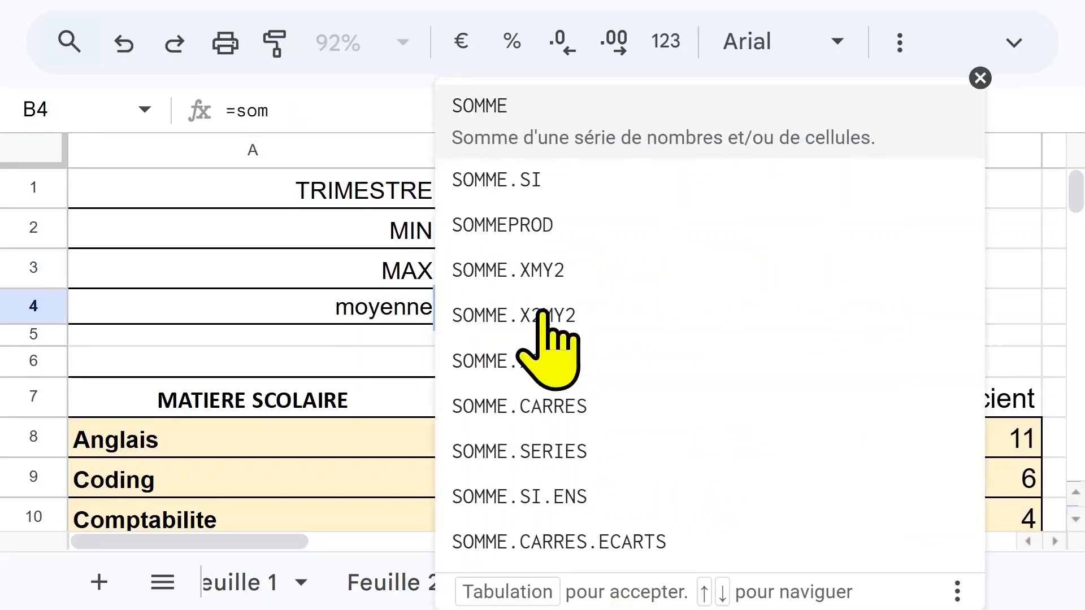
{"action": "type", "text": "mep"}
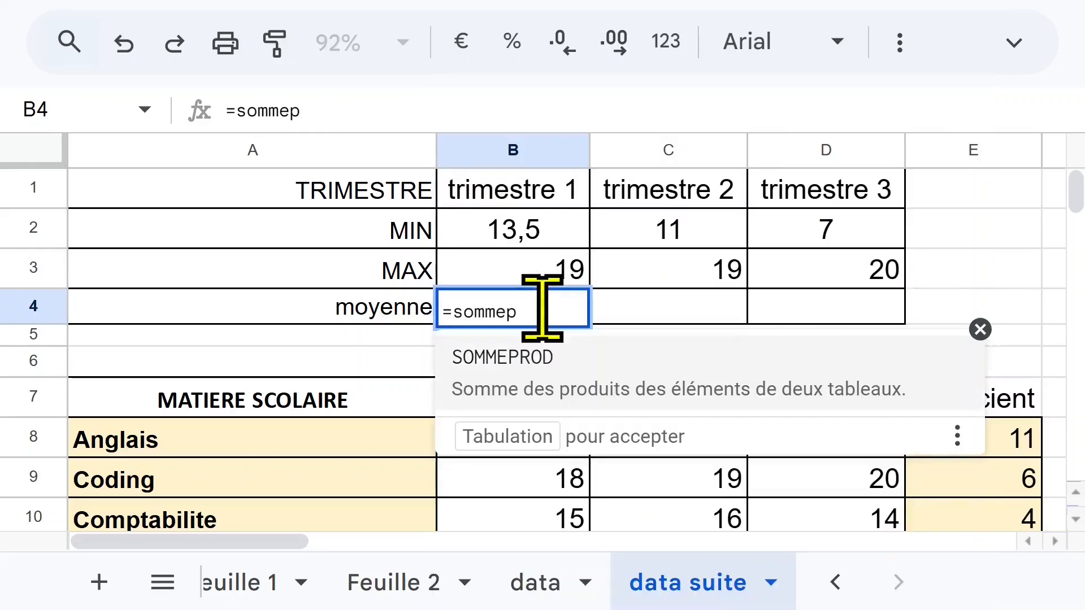
{"action": "key", "text": "Tab"}
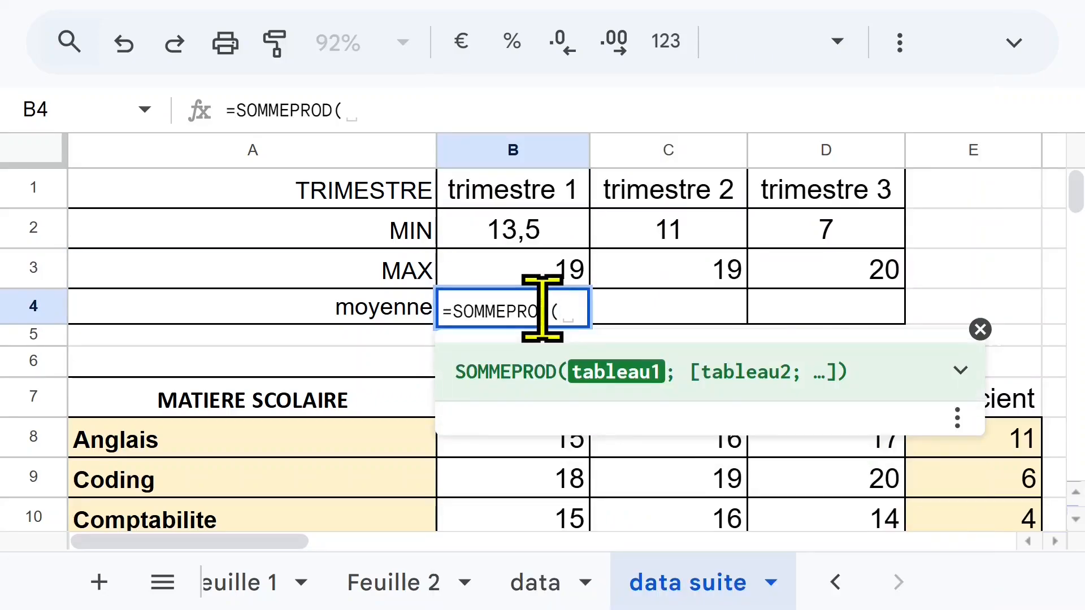
{"action": "type", "text": "("}
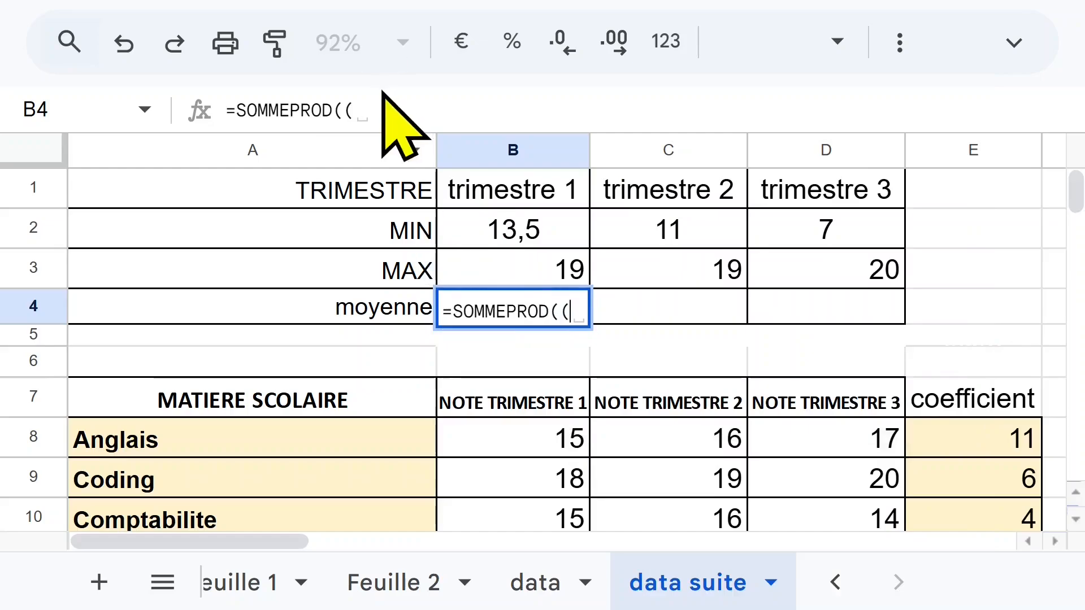
{"action": "left_click", "coordinate": [376, 109]}
{"action": "left_click", "coordinate": [537, 446]}
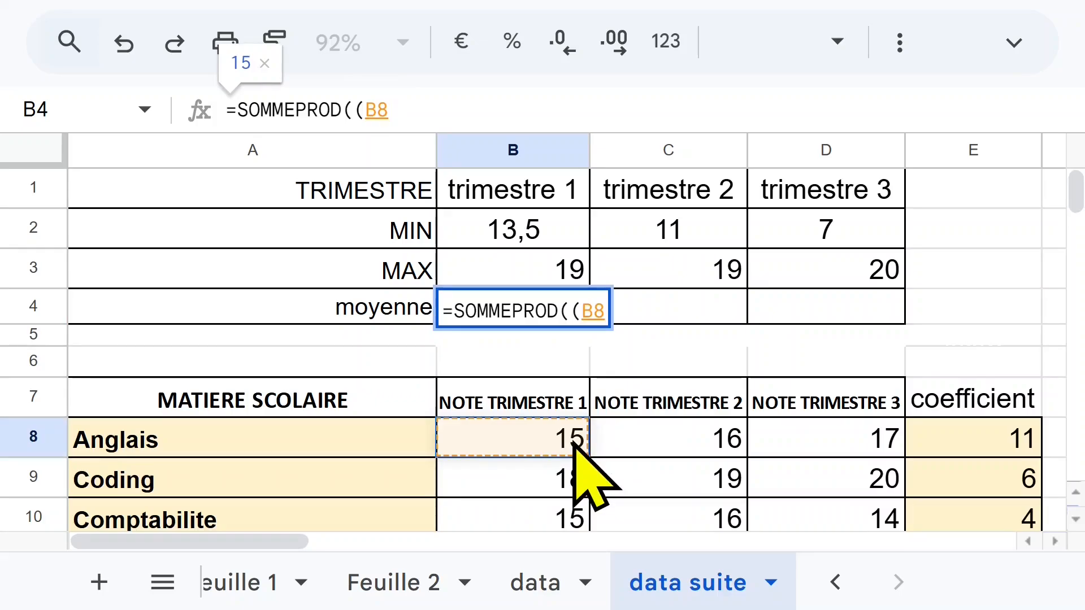
{"action": "left_click_drag", "start_coordinate": [577, 446], "coordinate": [563, 415]}
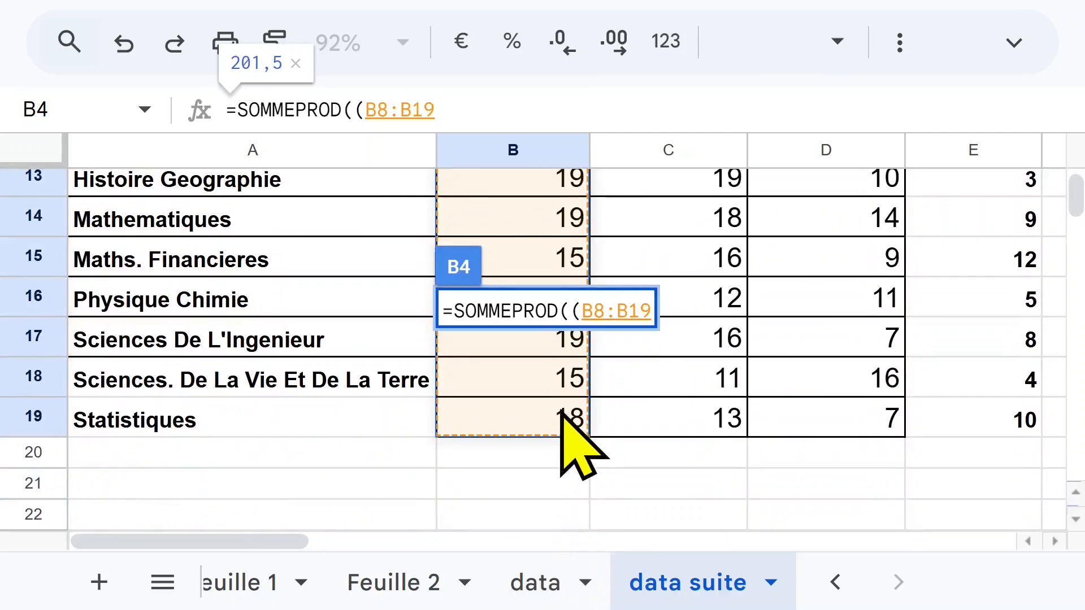
{"action": "scroll", "coordinate": [558, 396], "scroll_direction": "up", "scroll_amount": 5}
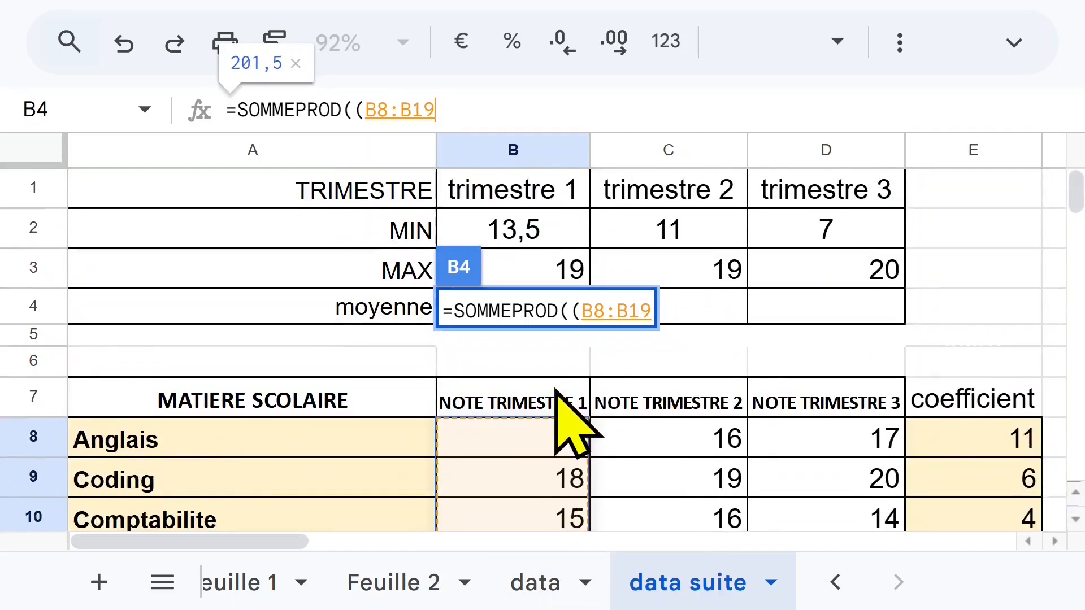
Multiply the grades in the B4 SOMMEPROD by the absolute coefficient range ($E$8:$E$19) and close the function
{"action": "left_click", "coordinate": [480, 98]}
{"action": "type", "text": ")*"}
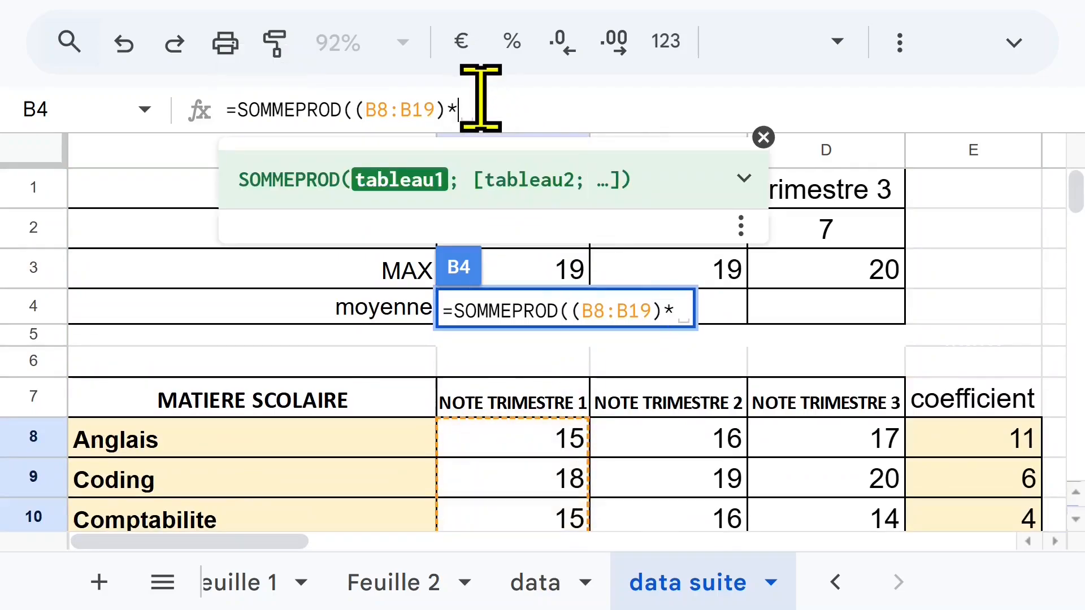
{"action": "type", "text": "("}
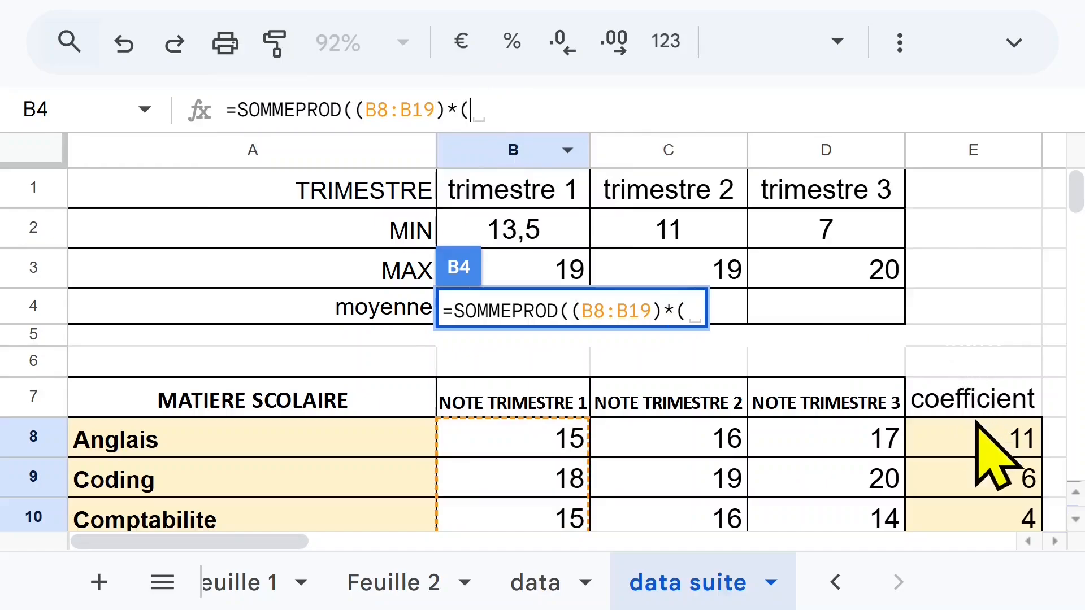
{"action": "left_click", "coordinate": [968, 438]}
{"action": "left_click_drag", "start_coordinate": [968, 437], "coordinate": [966, 336]}
{"action": "left_click", "coordinate": [593, 113]}
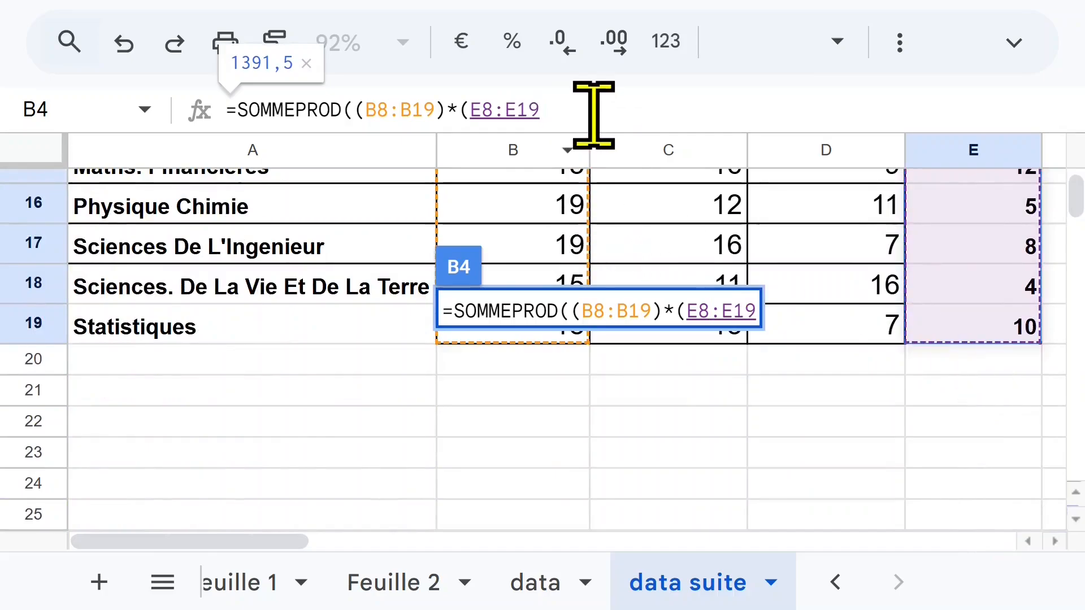
{"action": "scroll", "coordinate": [993, 290], "scroll_direction": "up", "scroll_amount": 5}
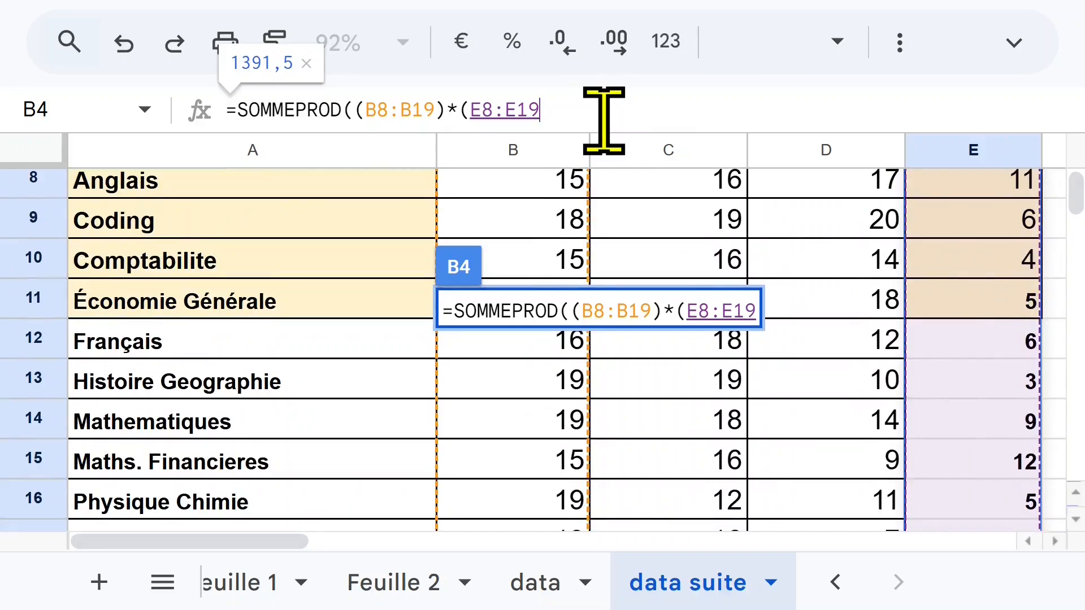
{"action": "key", "text": "F4"}
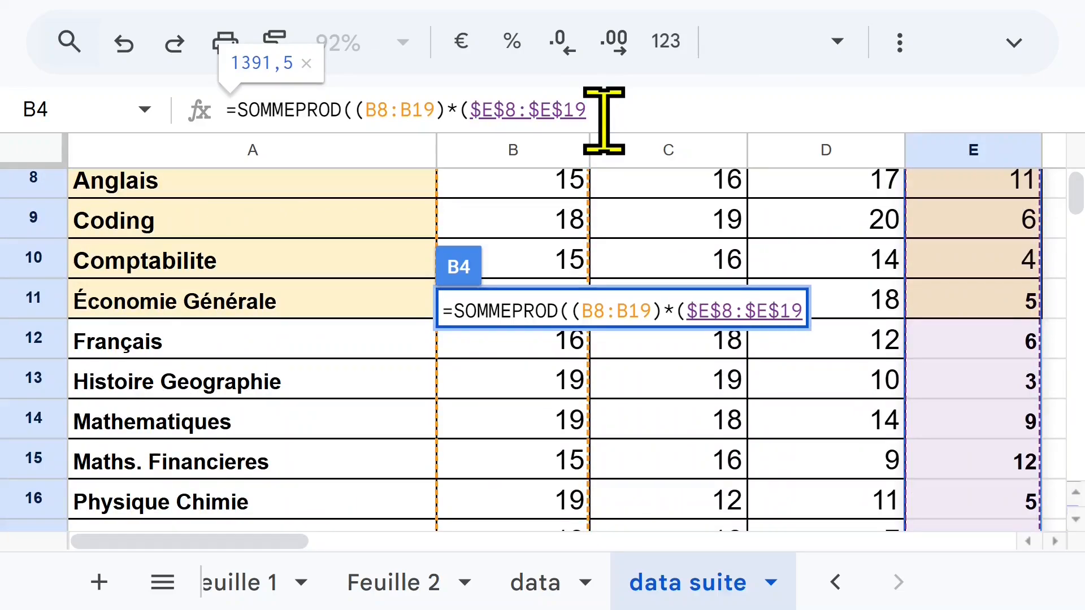
{"action": "type", "text": ")"}
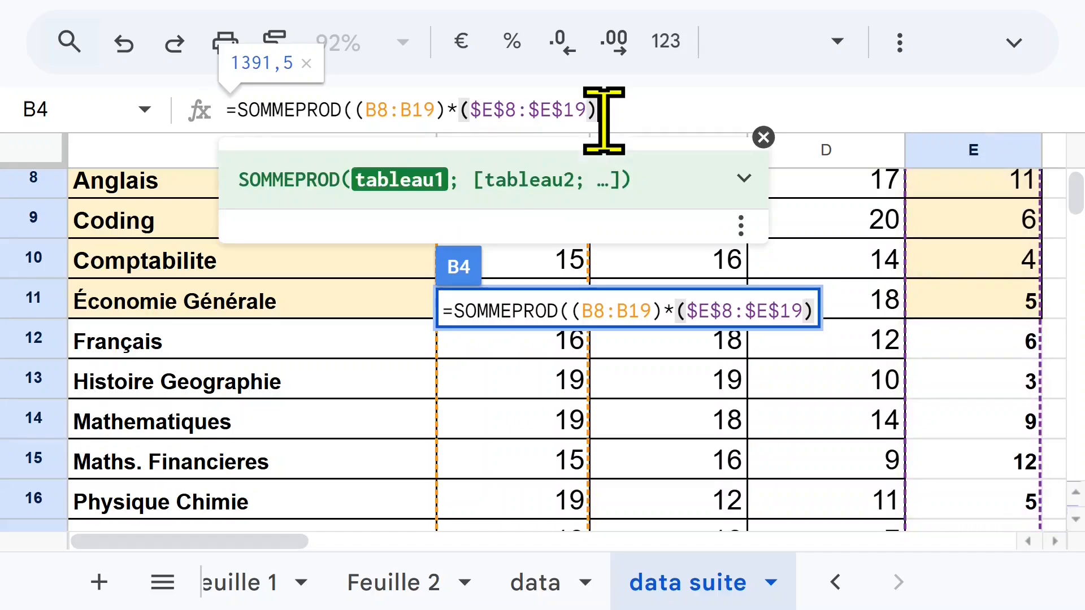
{"action": "type", "text": ")"}
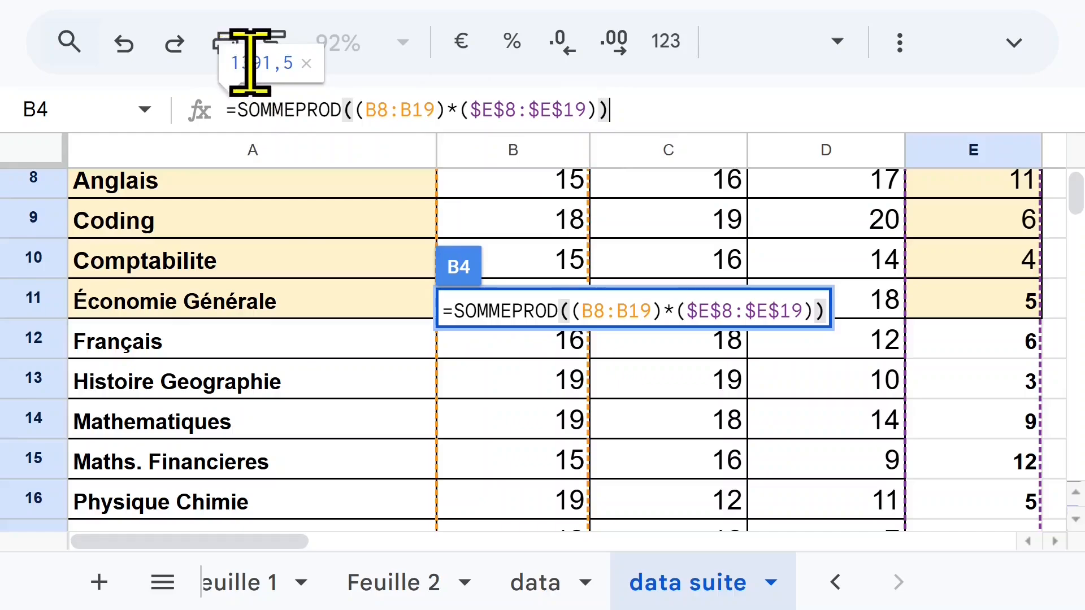
Divide the trimestre 1 SOMMEPROD in B4 by somme(E8:E19), the sum of all coefficients, and commit the moyenne formula
{"action": "left_click", "coordinate": [307, 63]}
{"action": "type", "text": "/somm"}
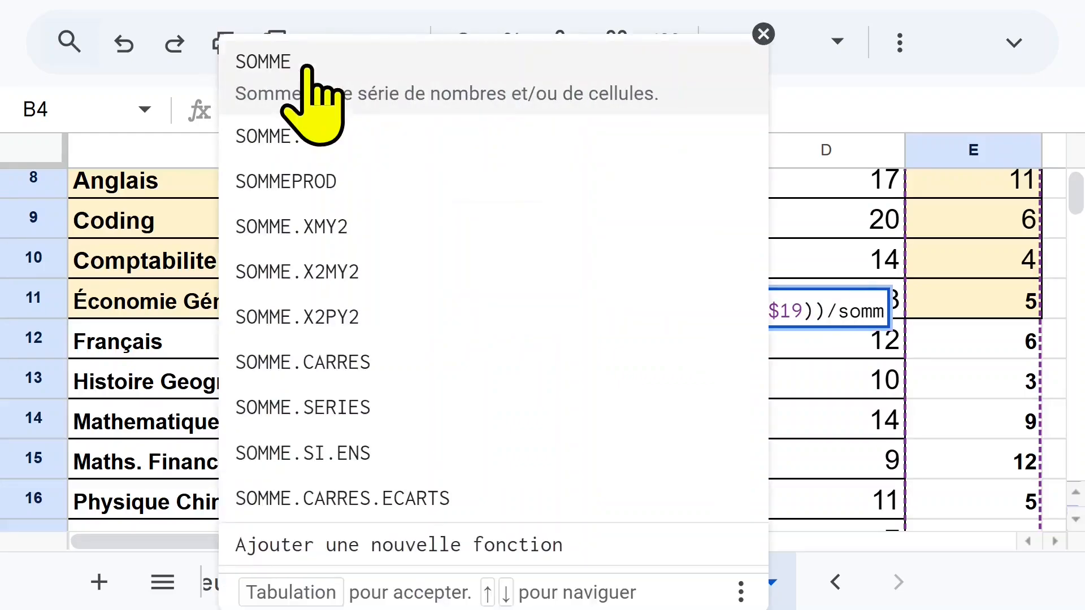
{"action": "type", "text": "e("}
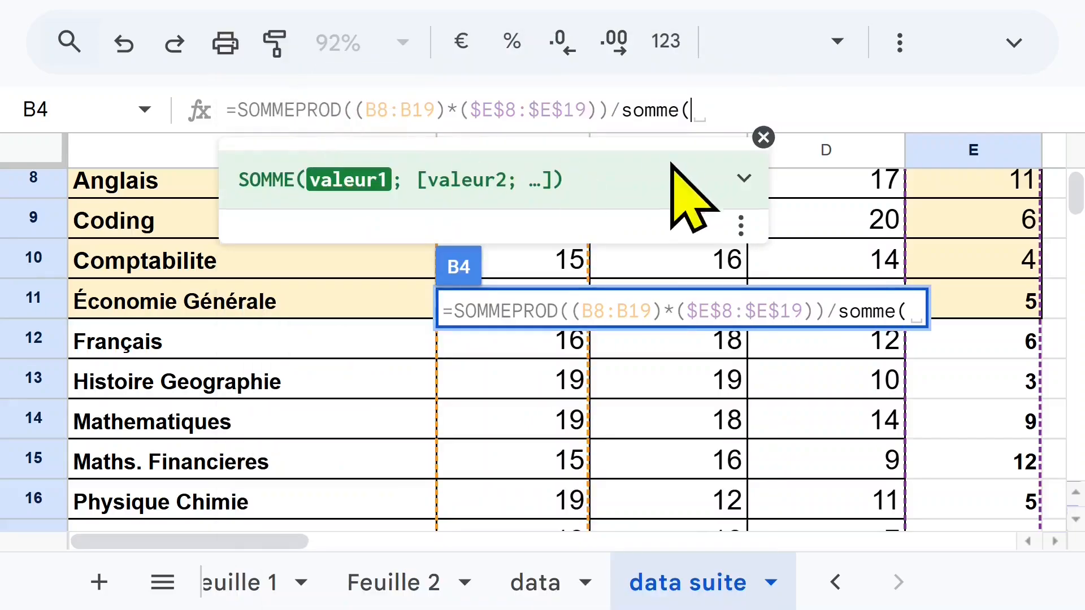
{"action": "left_click", "coordinate": [972, 183]}
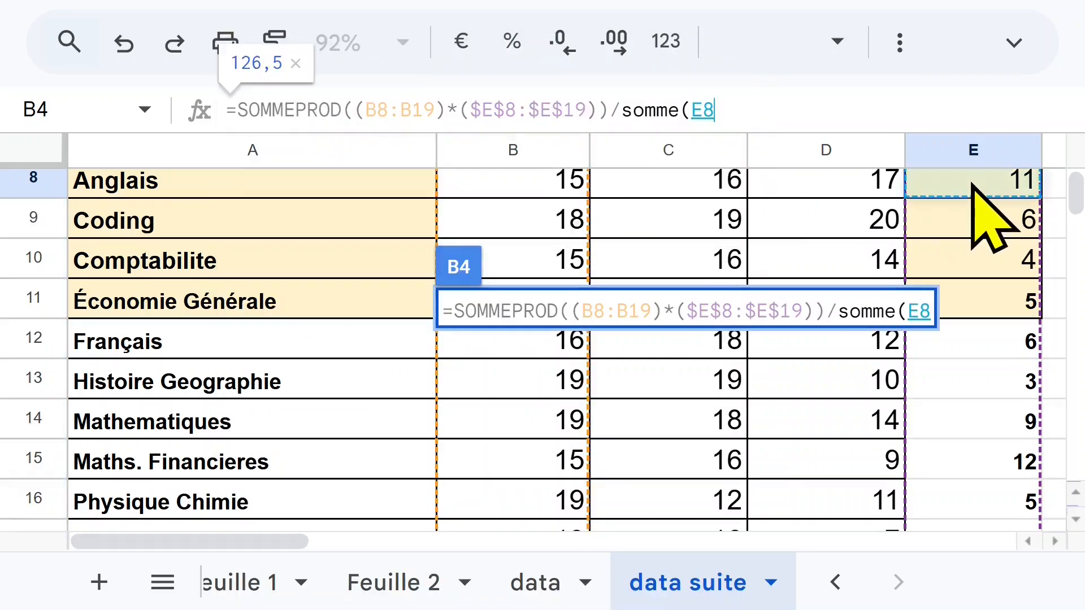
{"action": "key", "text": "ctrl+shift+Down"}
{"action": "scroll", "coordinate": [890, 254], "scroll_direction": "up", "scroll_amount": 2}
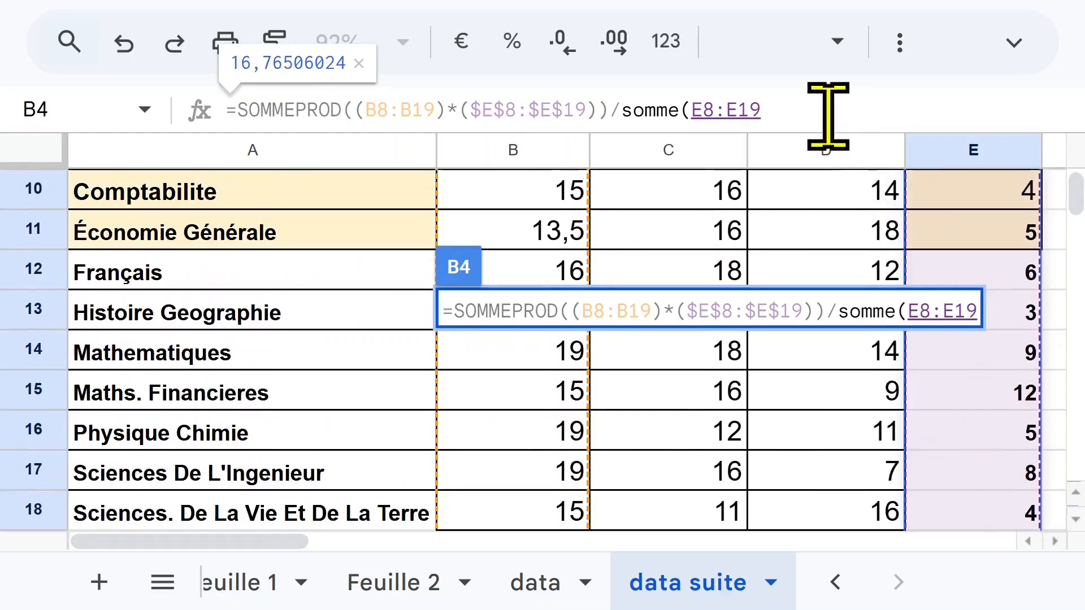
{"action": "type", "text": ")"}
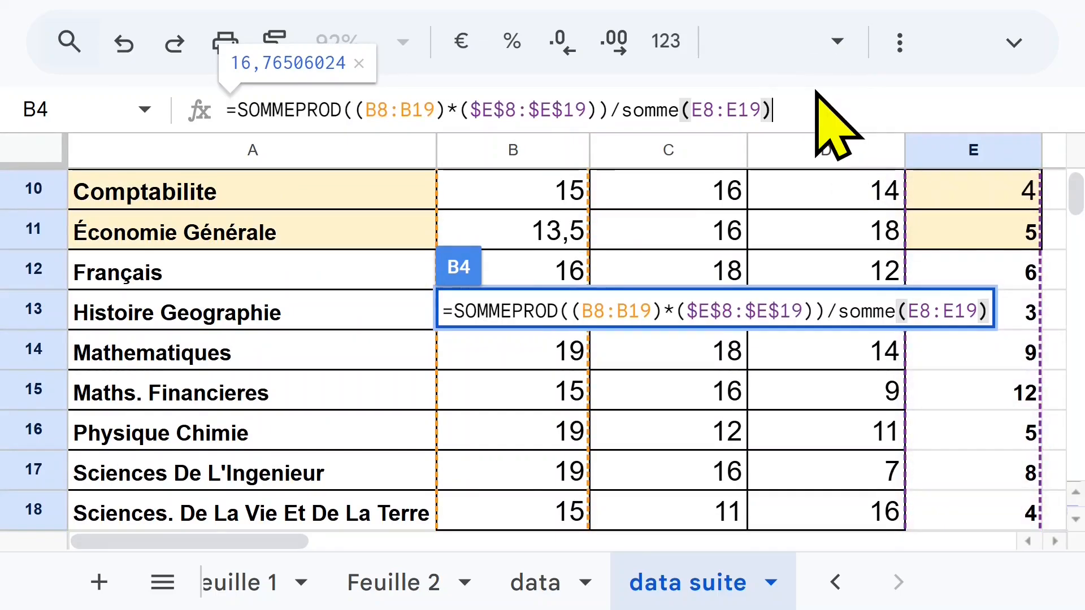
{"action": "key", "text": "Return"}
{"action": "scroll", "coordinate": [729, 346], "scroll_direction": "up", "scroll_amount": 3}
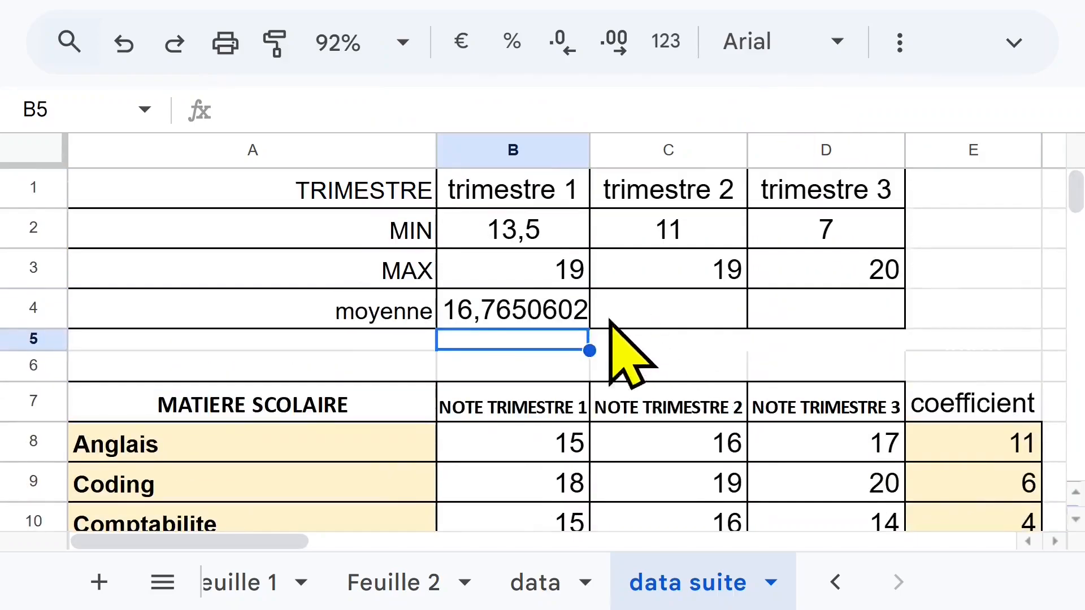
Reduce the trimestre 1 moyenne in B4 to two decimal places
{"action": "left_click", "coordinate": [525, 310]}
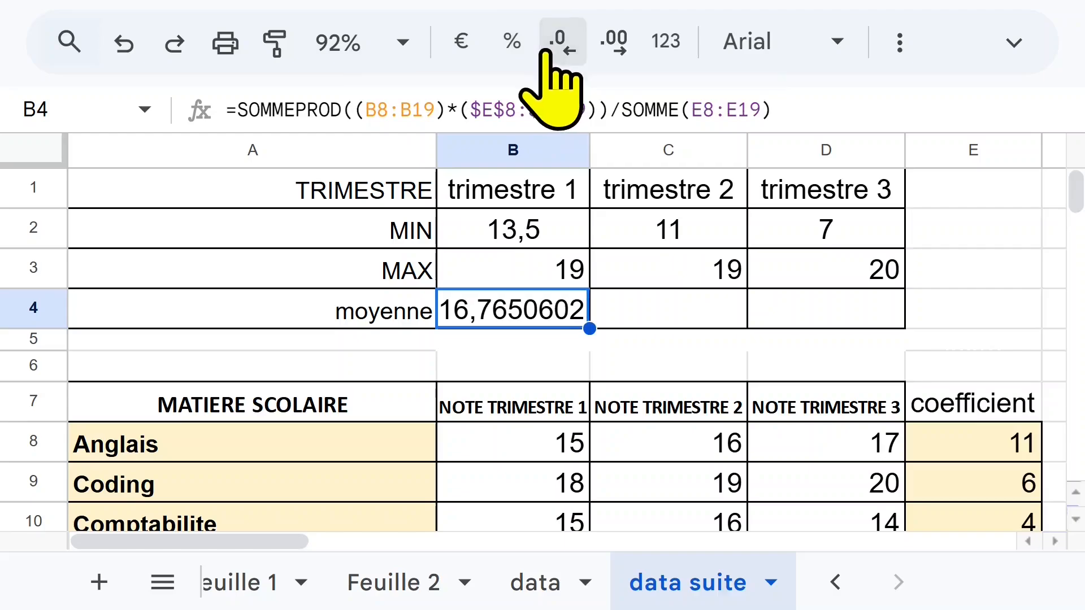
{"action": "left_click", "coordinate": [546, 52]}
{"action": "left_click", "coordinate": [546, 52]}
{"action": "left_click", "coordinate": [546, 52]}
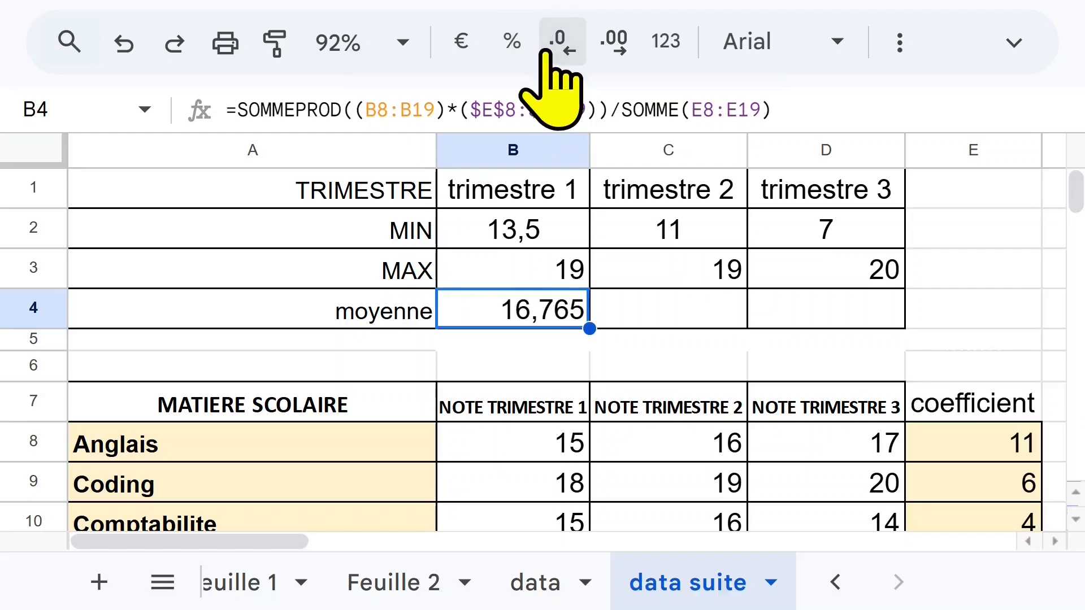
{"action": "left_click", "coordinate": [670, 308]}
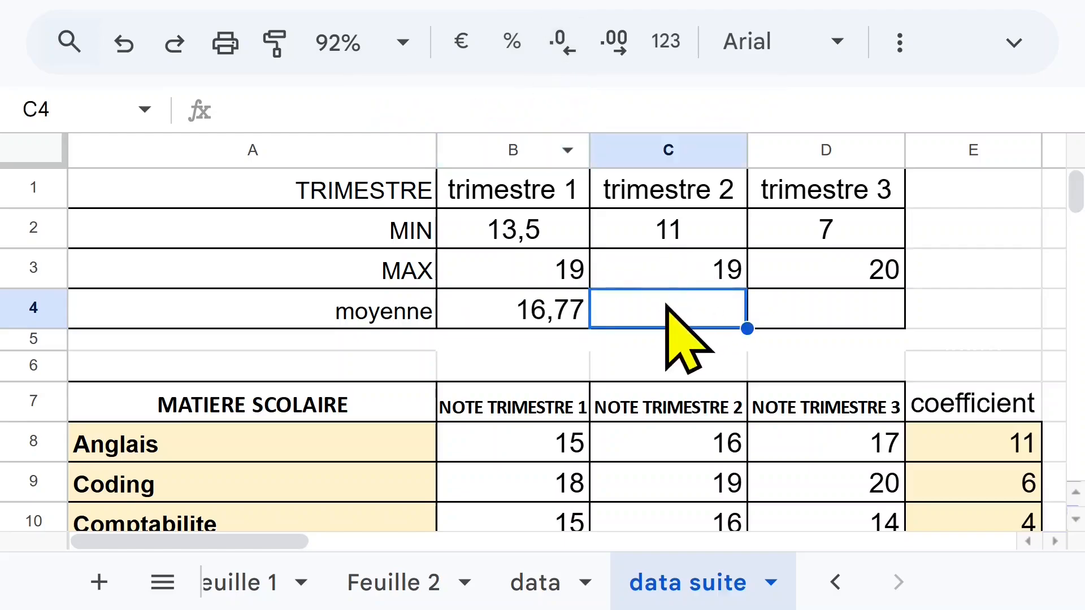
Try to extend the moyenne formula from B4 across to D4 with the relative divisor range E8:E19
{"action": "left_click", "coordinate": [565, 308]}
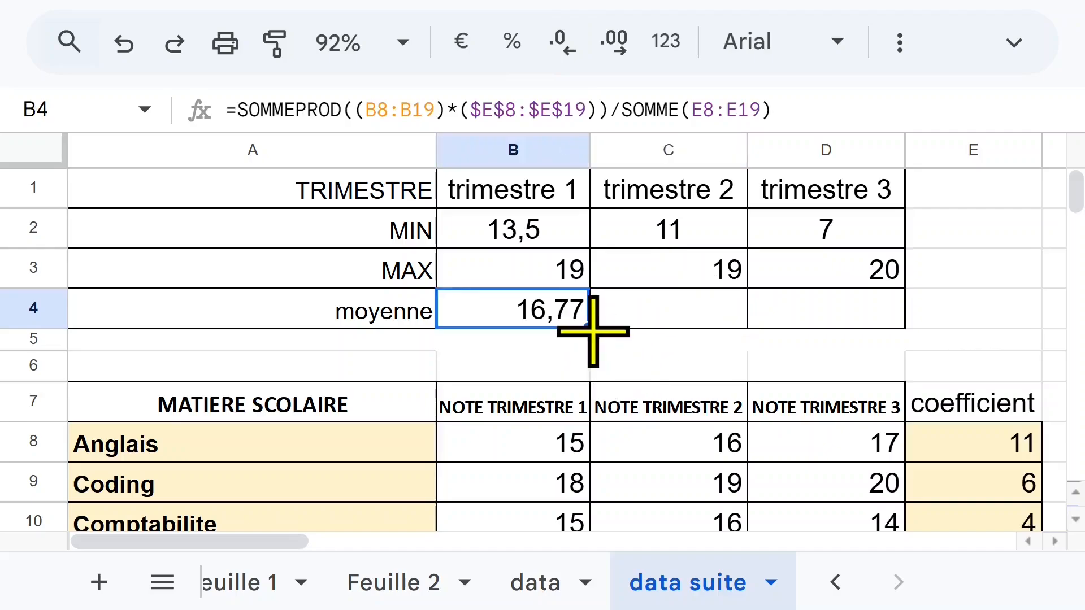
{"action": "left_click_drag", "start_coordinate": [592, 332], "coordinate": [859, 327]}
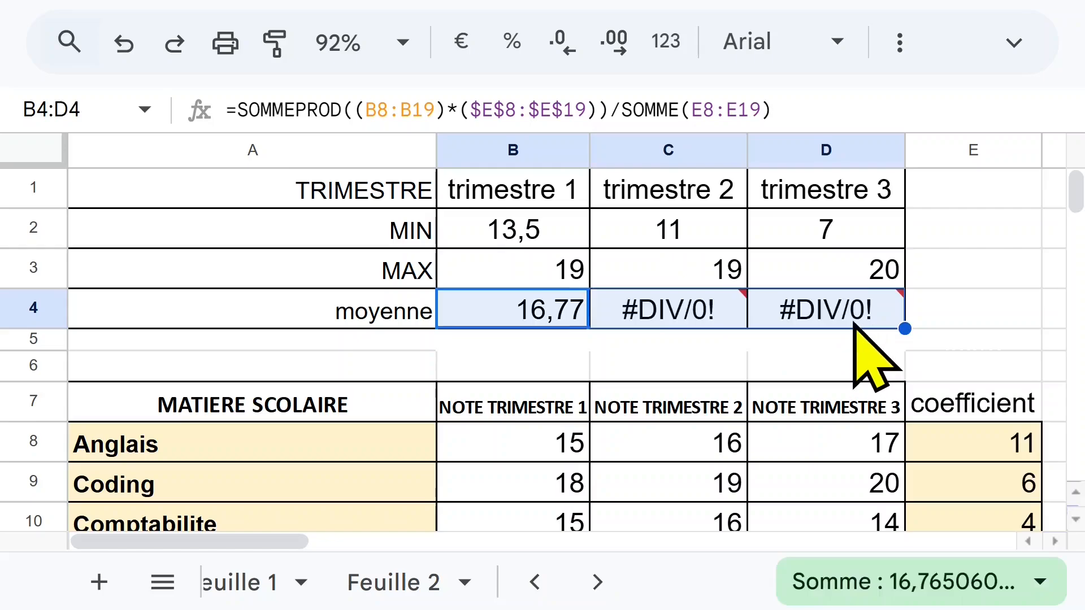
{"action": "left_click", "coordinate": [858, 322]}
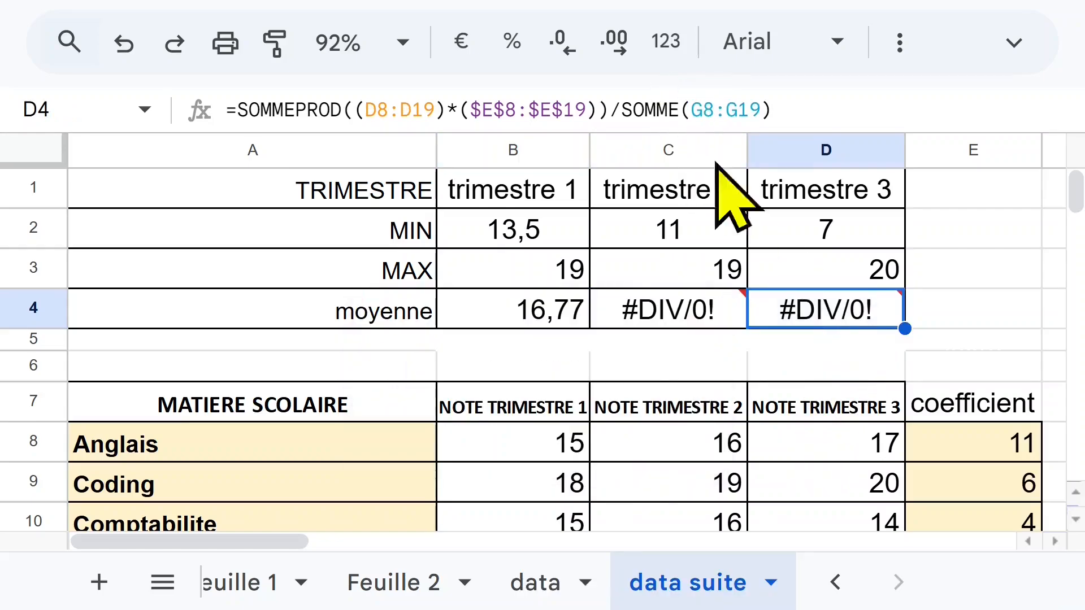
{"action": "left_click", "coordinate": [122, 52]}
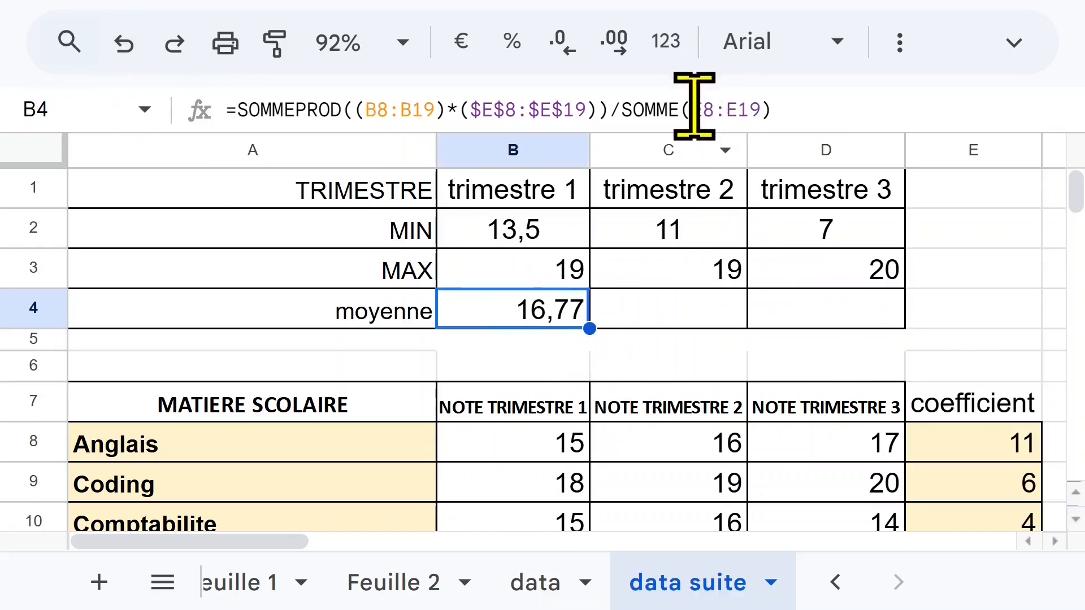
Make the coefficient range in the B4 SOMME divisor absolute as $E$8:$E$19
{"action": "left_click_drag", "start_coordinate": [694, 109], "coordinate": [759, 109]}
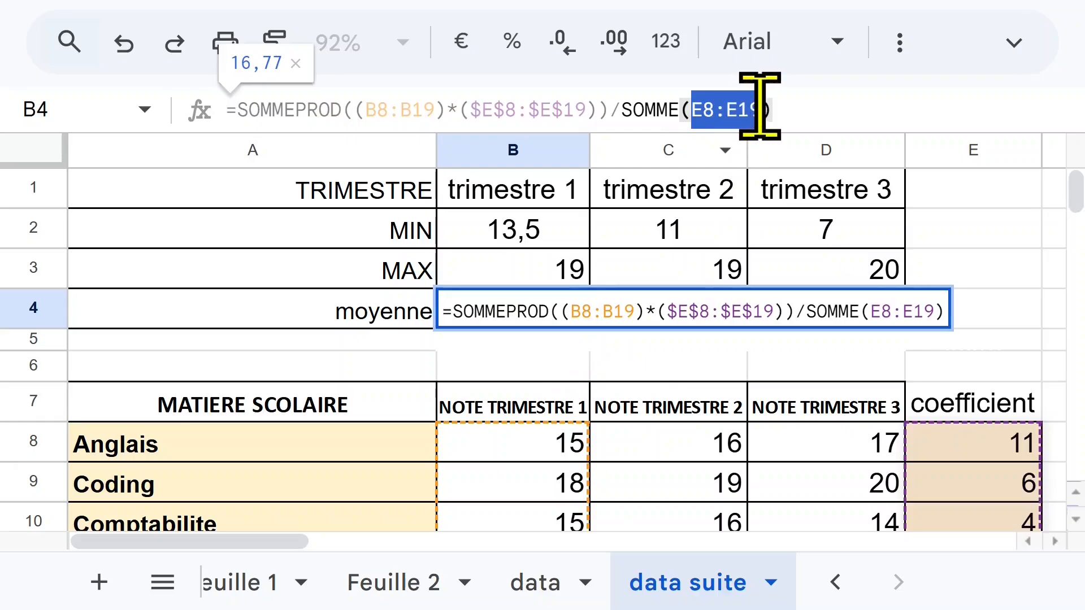
{"action": "key", "text": "F4"}
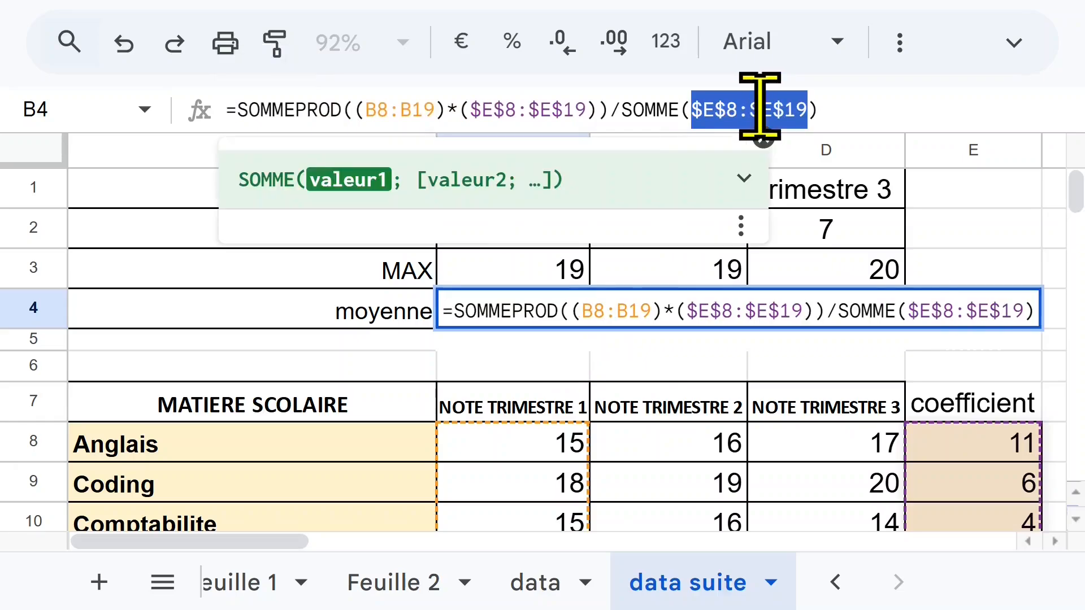
{"action": "key", "text": "Return"}
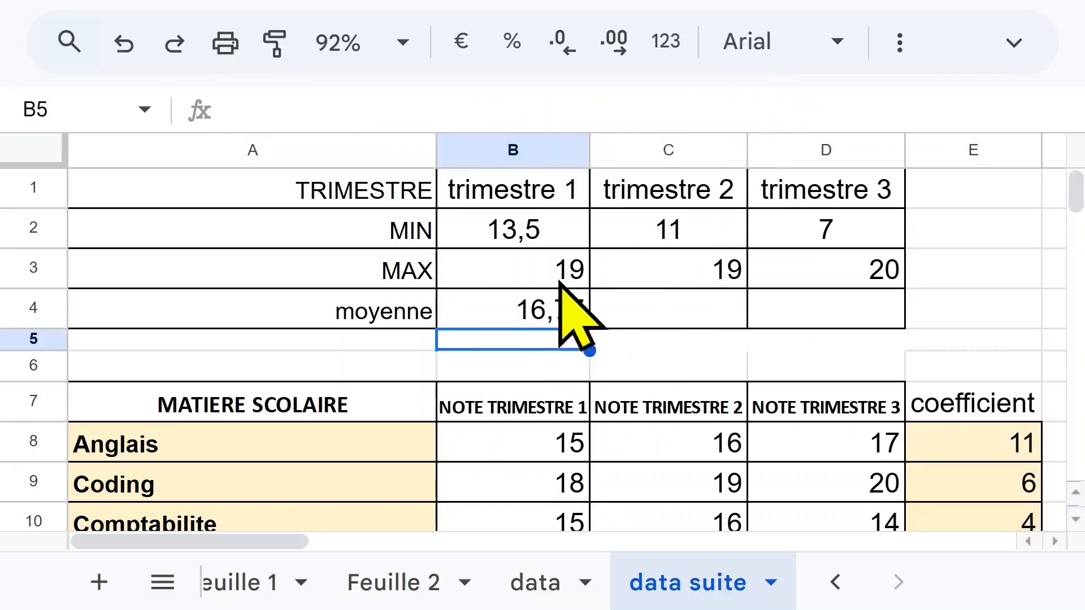
Extend the moyenne formula from B4 across to D4 and check the copied formulas for trimestre 2 and 3
{"action": "left_click", "coordinate": [534, 308]}
{"action": "left_click_drag", "start_coordinate": [593, 323], "coordinate": [899, 333]}
{"action": "left_click", "coordinate": [694, 316]}
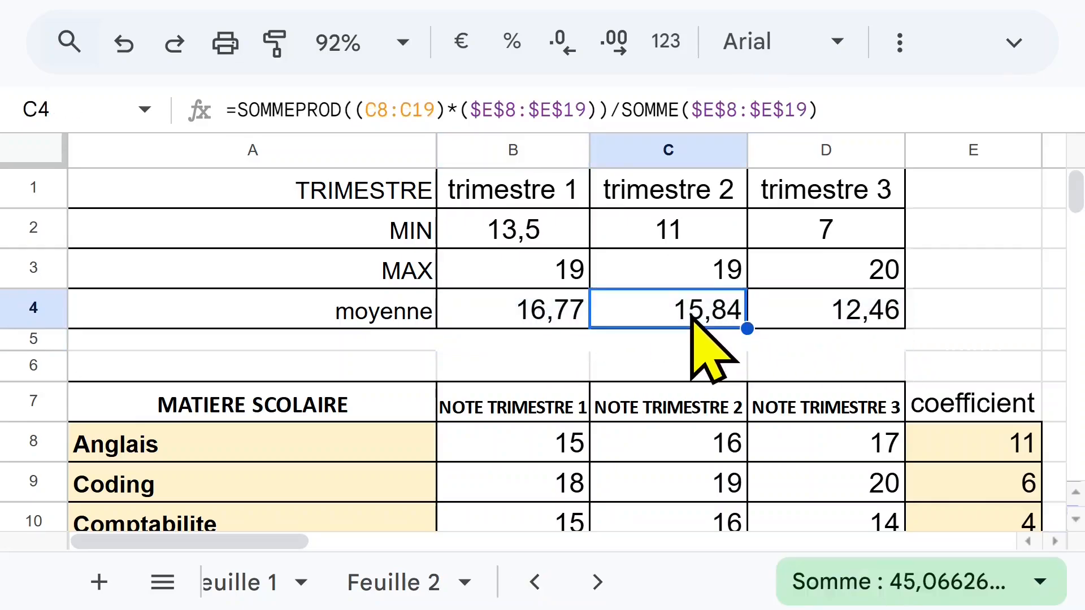
{"action": "left_click", "coordinate": [865, 316]}
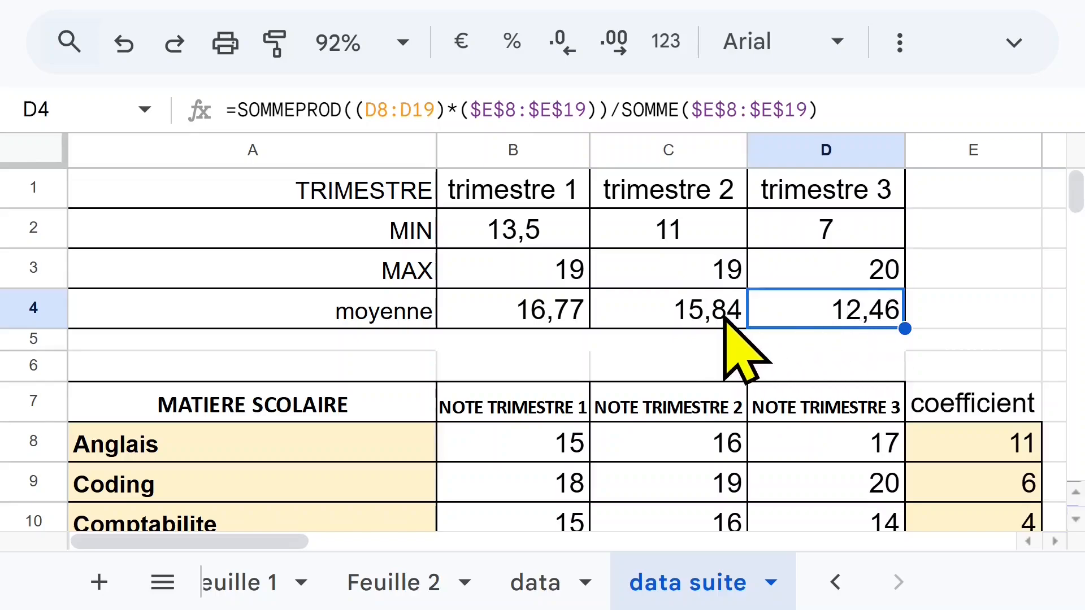
{"action": "left_click", "coordinate": [724, 319]}
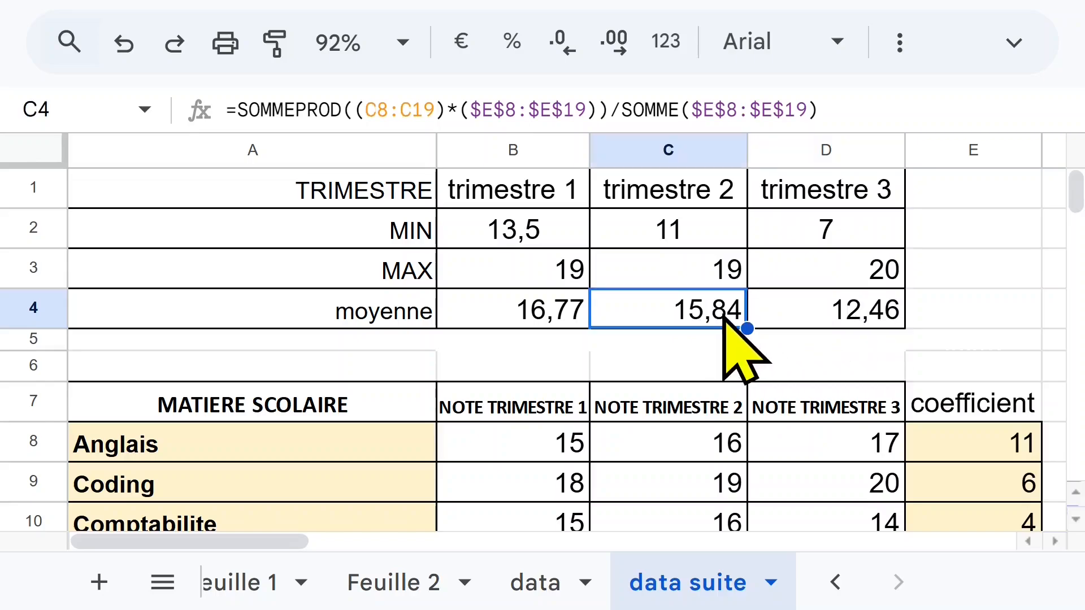
Set the Anglais coefficient in E8 to 14 and check the trimestre results in the summary table
{"action": "left_click", "coordinate": [986, 447]}
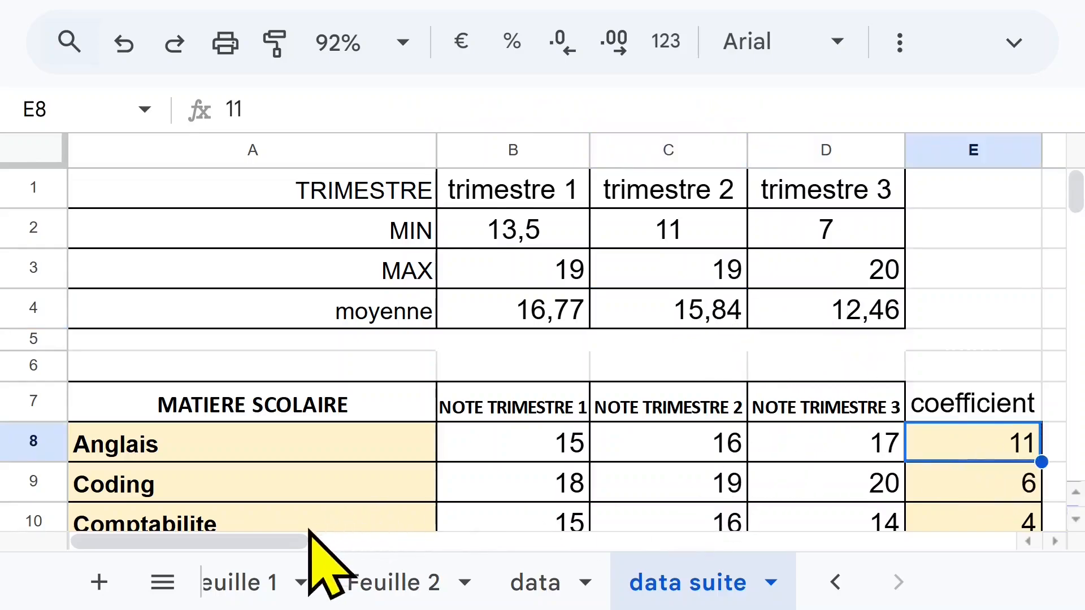
{"action": "left_click_drag", "start_coordinate": [277, 540], "coordinate": [279, 547]}
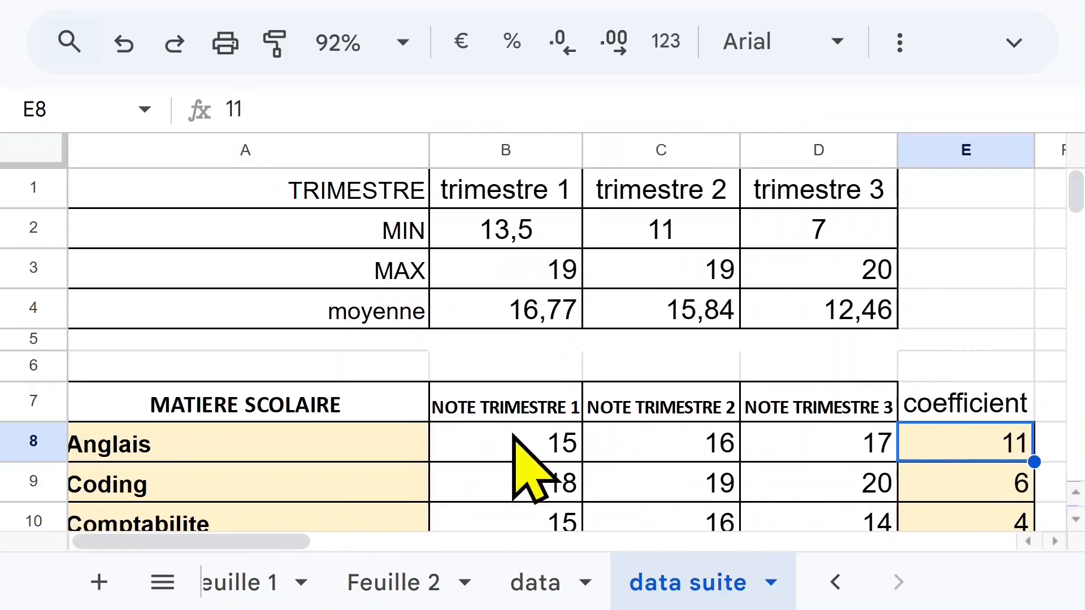
{"action": "double_click", "coordinate": [968, 450]}
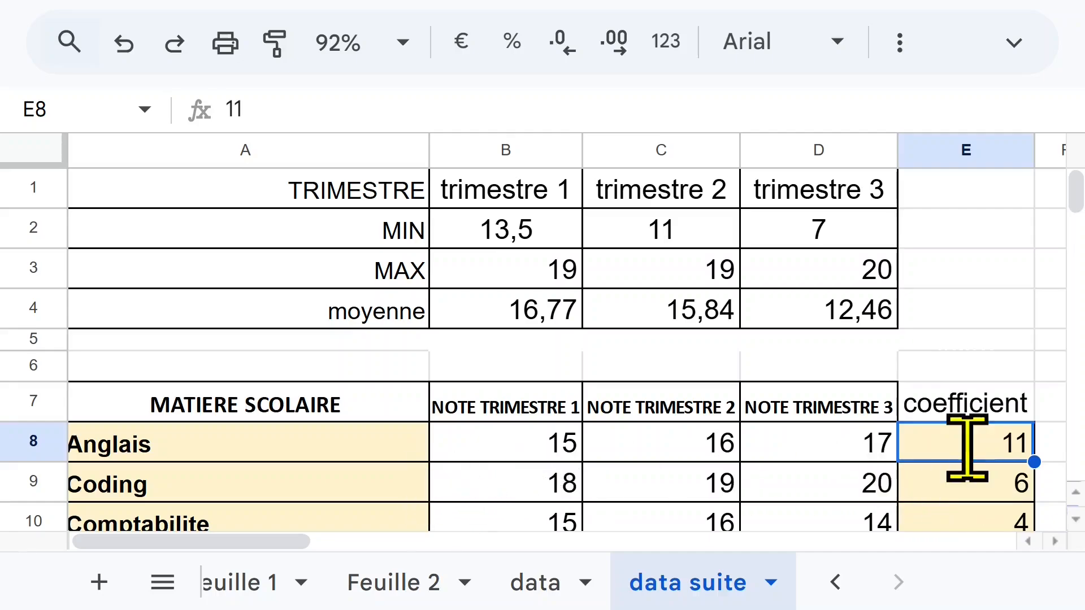
{"action": "key", "text": "BackSpace"}
{"action": "type", "text": "4"}
{"action": "key", "text": "Return"}
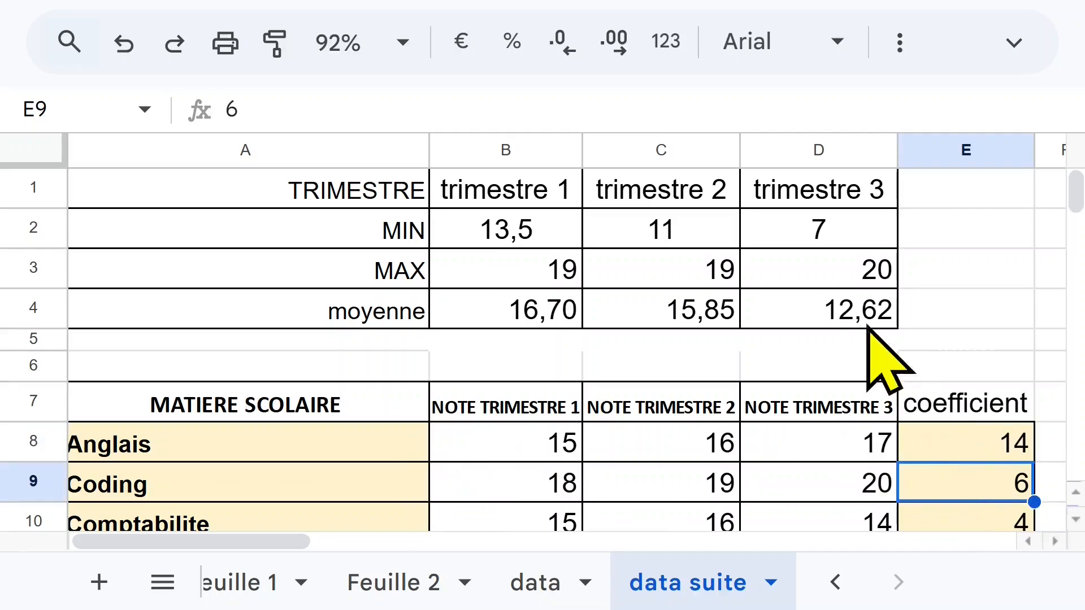
{"action": "left_click", "coordinate": [835, 305]}
{"action": "left_click", "coordinate": [805, 283]}
{"action": "left_click", "coordinate": [696, 285]}
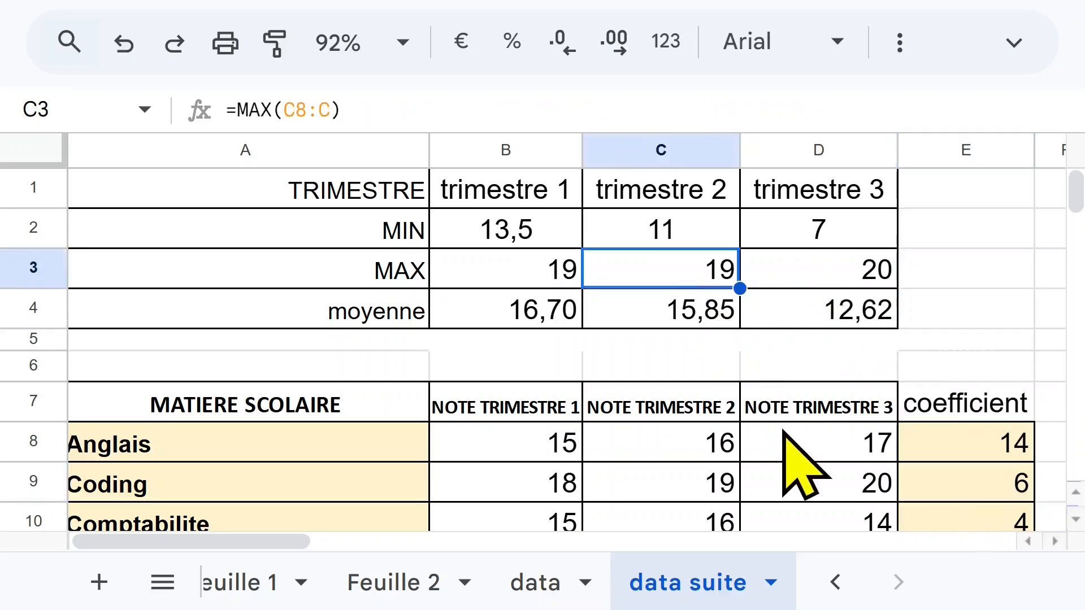
Set the Économie Générale grade for trimestre 2 in C11 to 11 and check the trimestre 2 MIN
{"action": "scroll", "coordinate": [817, 452], "scroll_direction": "down", "scroll_amount": 3}
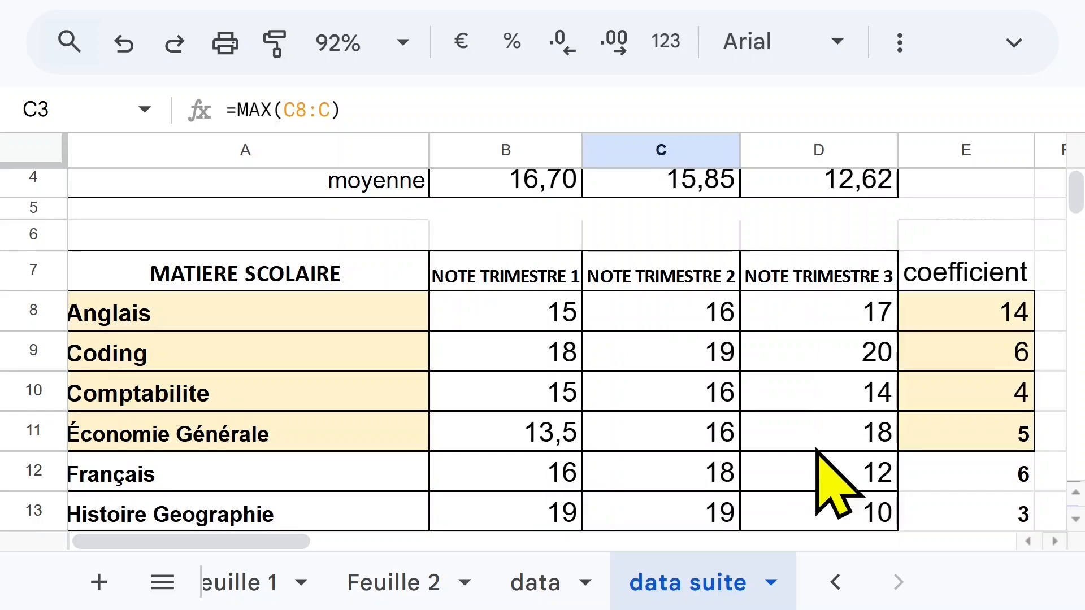
{"action": "left_click", "coordinate": [707, 444]}
{"action": "type", "text": "1"}
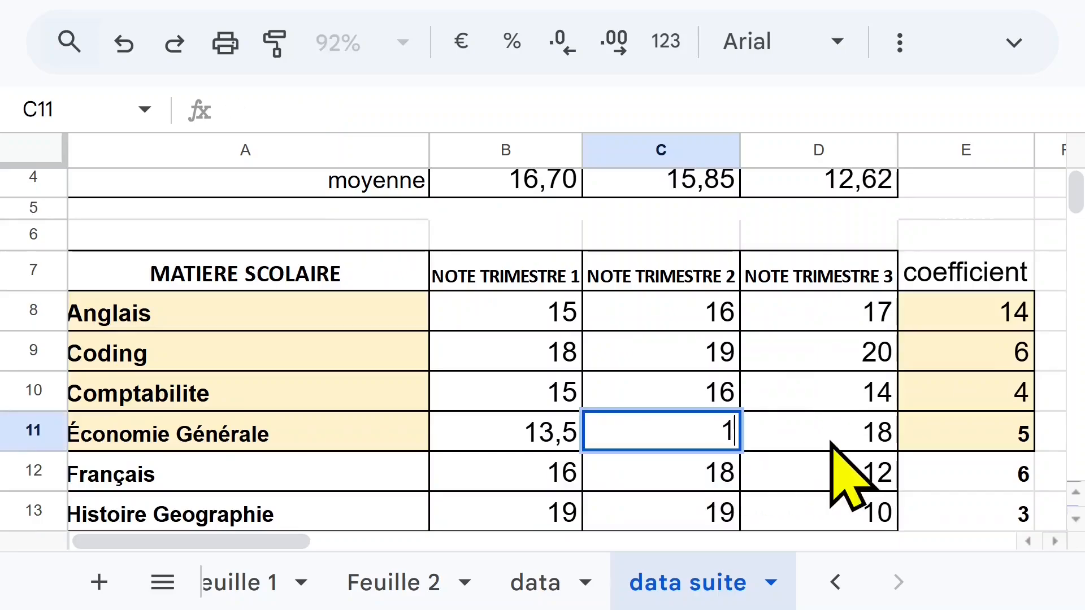
{"action": "type", "text": "1"}
{"action": "key", "text": "Return"}
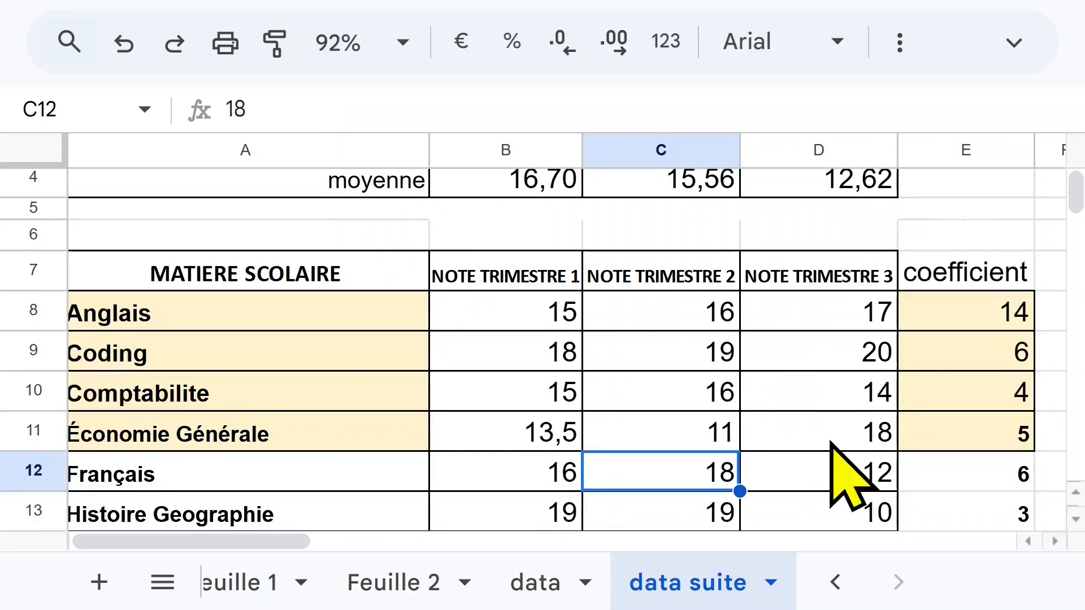
{"action": "scroll", "coordinate": [833, 474], "scroll_direction": "up", "scroll_amount": 3}
{"action": "left_click", "coordinate": [697, 240]}
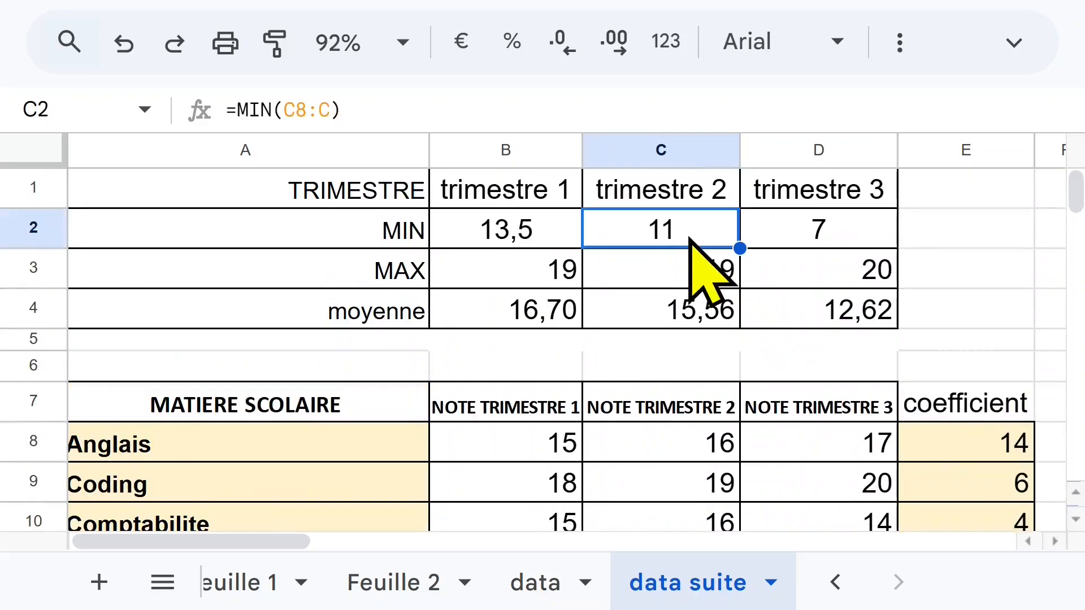
Add the column header annuel in E1, beside trimestre 3
{"action": "left_click", "coordinate": [935, 195]}
{"action": "type", "text": "annu"}
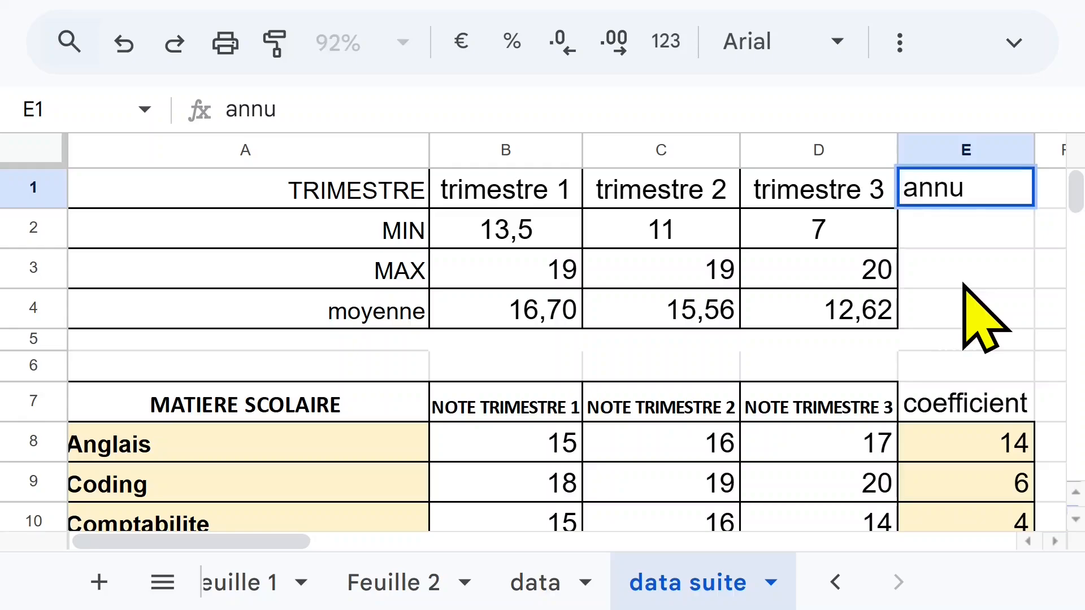
{"action": "type", "text": "el"}
{"action": "key", "text": "Return"}
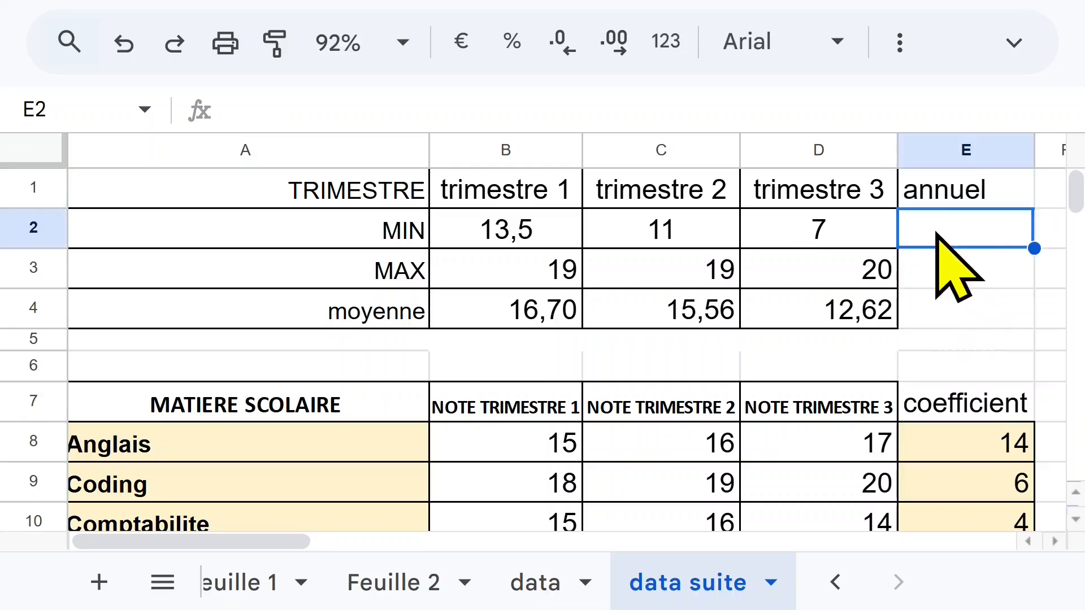
Enter the annual minimum formula in E2 as MIN over B8:D19, covering all subjects and trimestres
{"action": "type", "text": "=mi"}
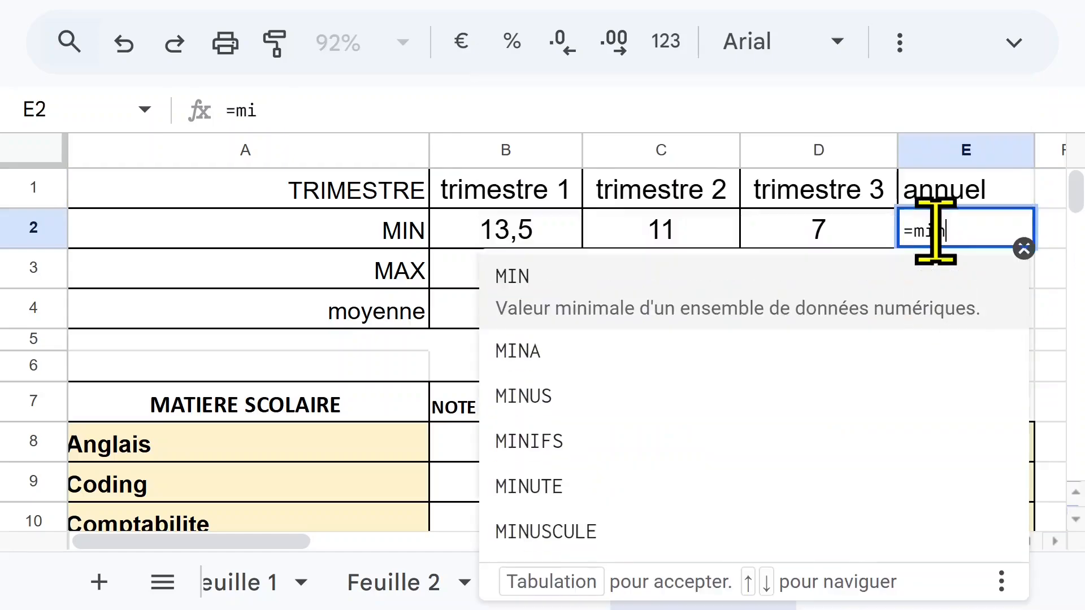
{"action": "type", "text": "n"}
{"action": "key", "text": "Tab"}
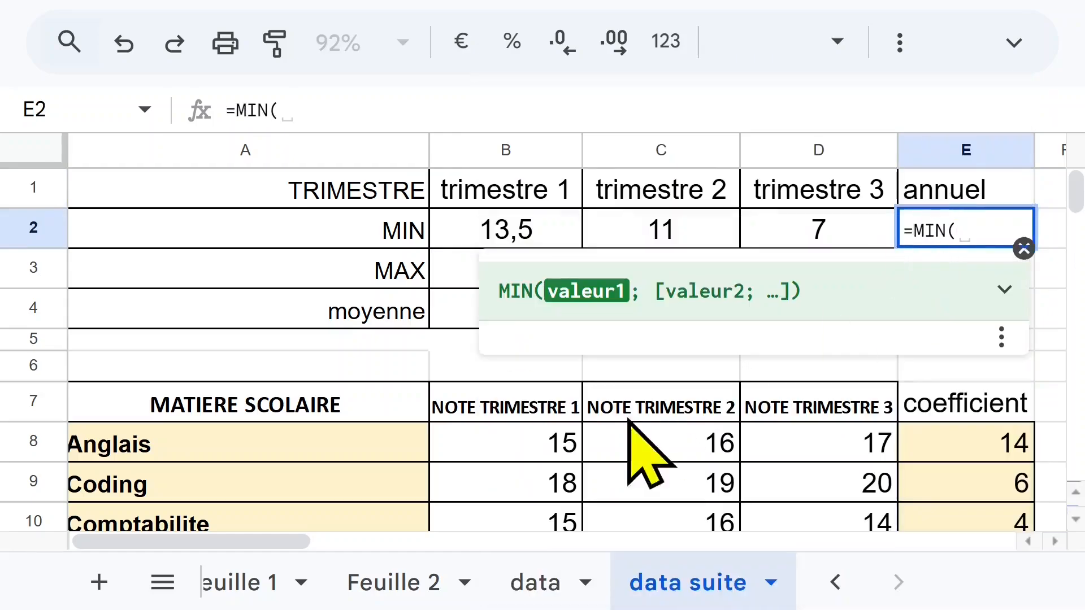
{"action": "left_click_drag", "start_coordinate": [523, 452], "coordinate": [825, 470]}
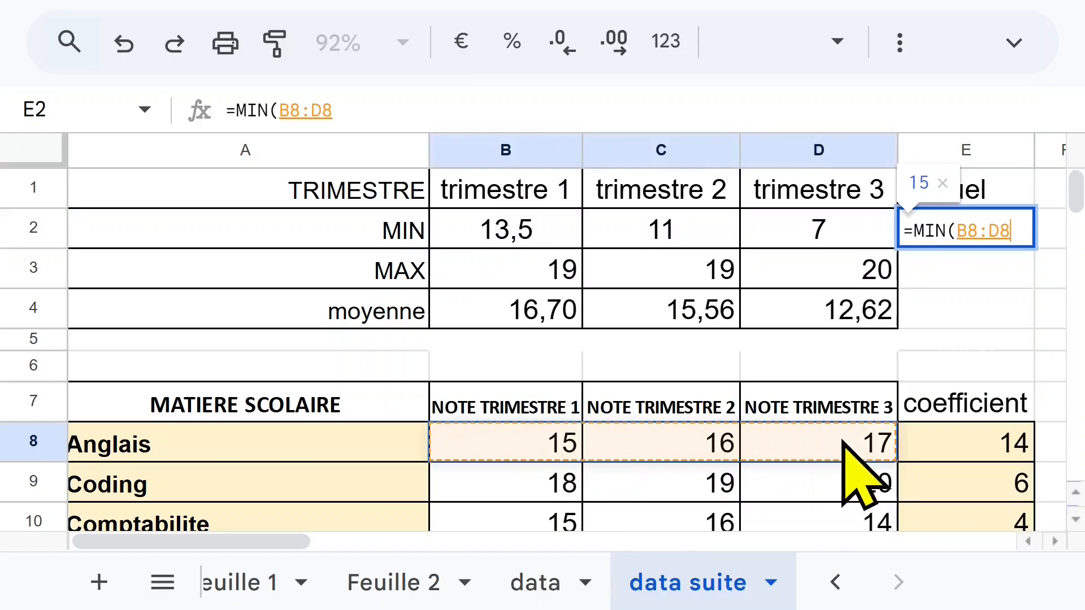
{"action": "key", "text": "ctrl+shift+Down"}
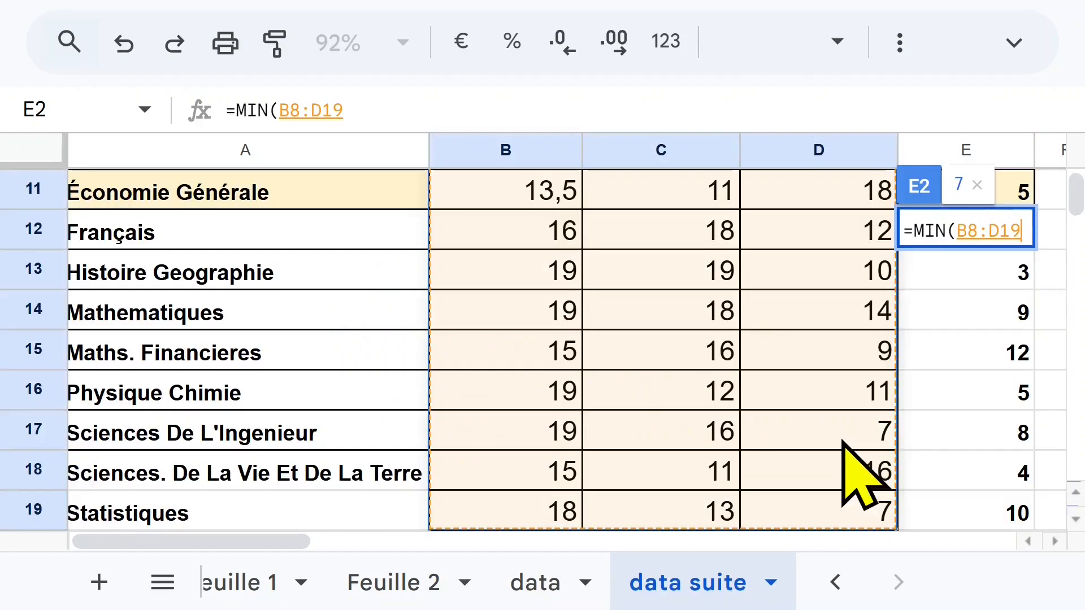
{"action": "key", "text": "Return"}
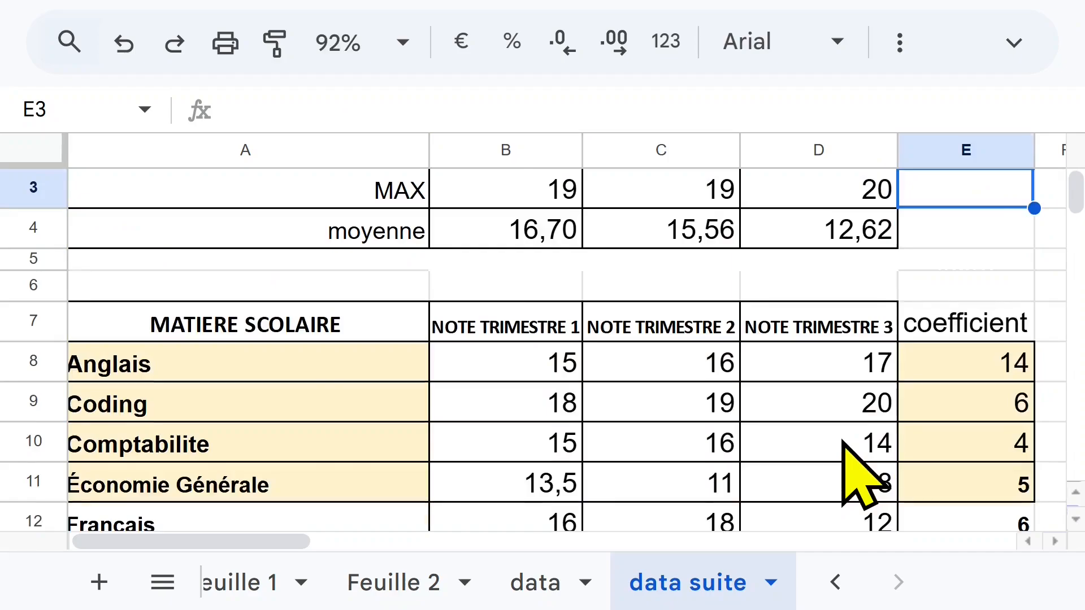
Format the annual minimum cell E2 with a black fill and white text
{"action": "scroll", "coordinate": [853, 467], "scroll_direction": "up", "scroll_amount": 1}
{"action": "key", "text": "Up"}
{"action": "left_click", "coordinate": [900, 42]}
{"action": "left_click", "coordinate": [353, 115]}
{"action": "left_click", "coordinate": [415, 111]}
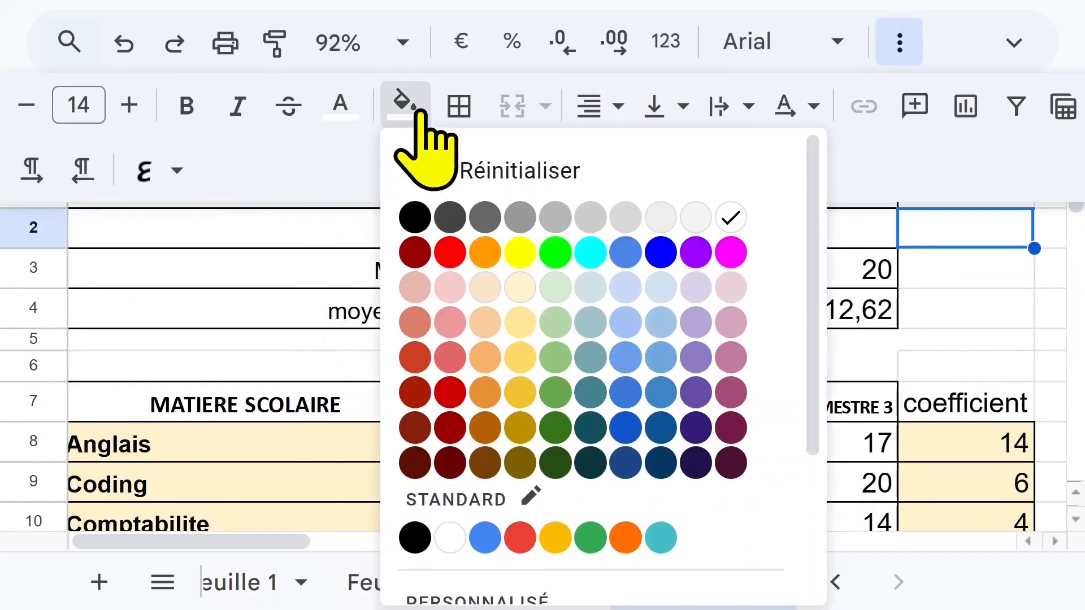
{"action": "left_click", "coordinate": [416, 218]}
{"action": "left_click", "coordinate": [353, 113]}
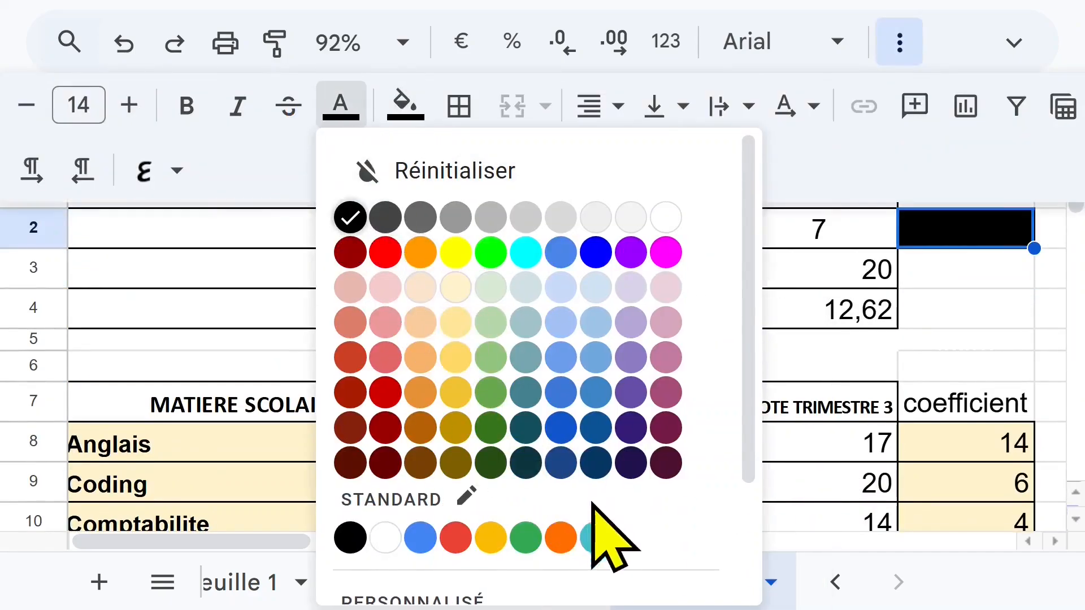
{"action": "left_click", "coordinate": [459, 251]}
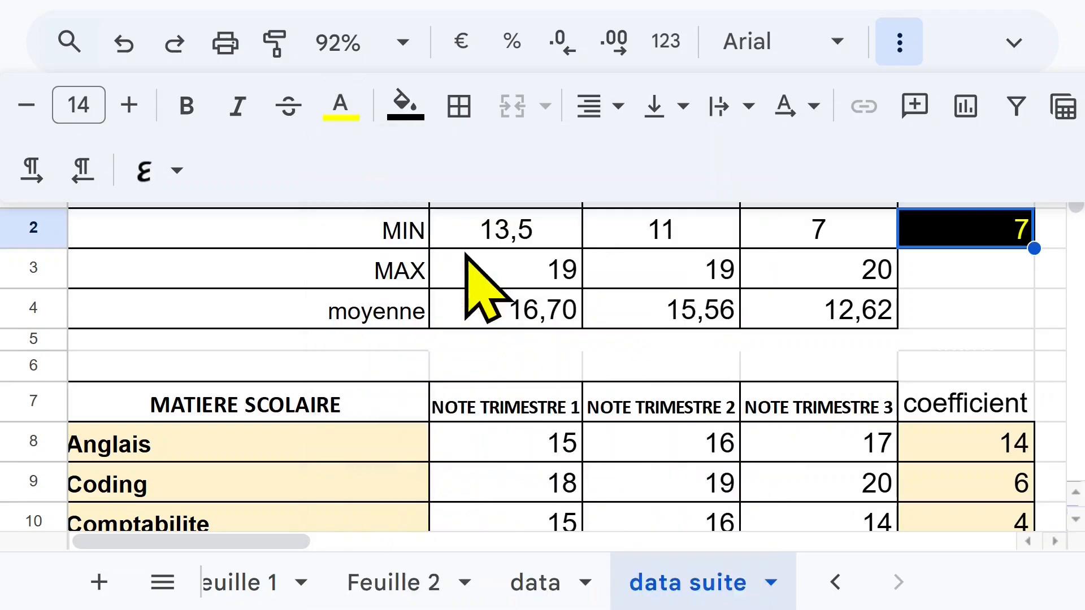
{"action": "left_click", "coordinate": [973, 292]}
{"action": "left_click", "coordinate": [973, 229]}
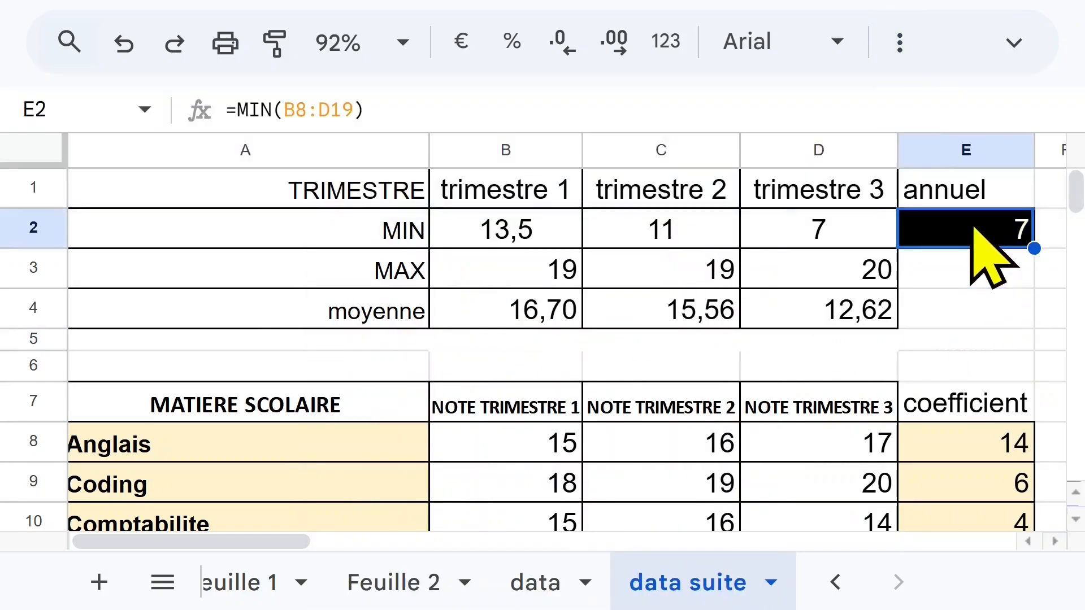
Enter the annual maximum formula in E3 as MAX over B8:D19, covering all subjects and trimestres
{"action": "left_click", "coordinate": [970, 266]}
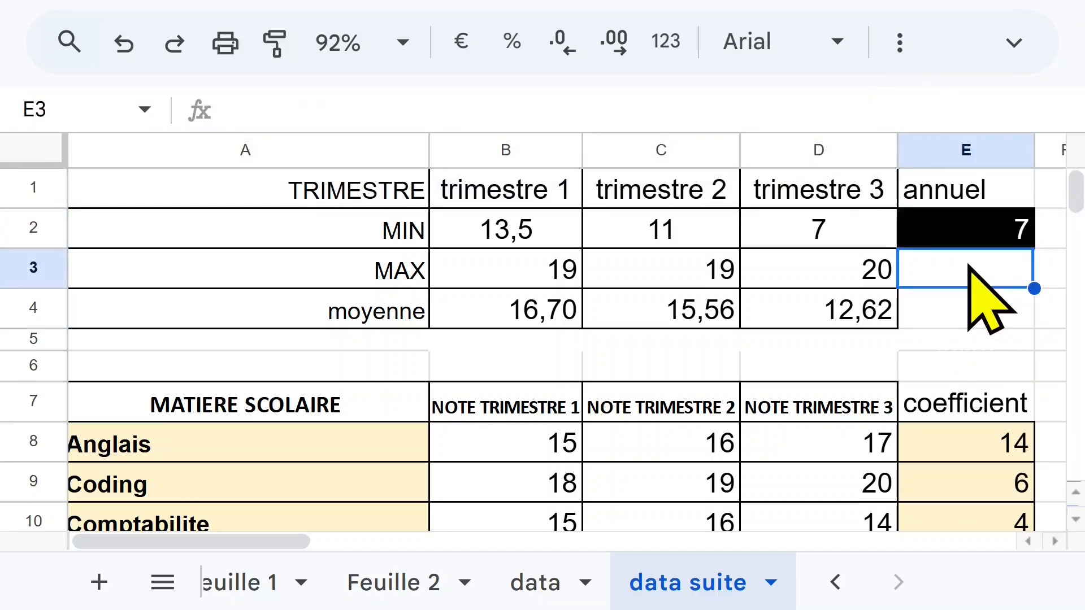
{"action": "type", "text": "=max(E8:E"}
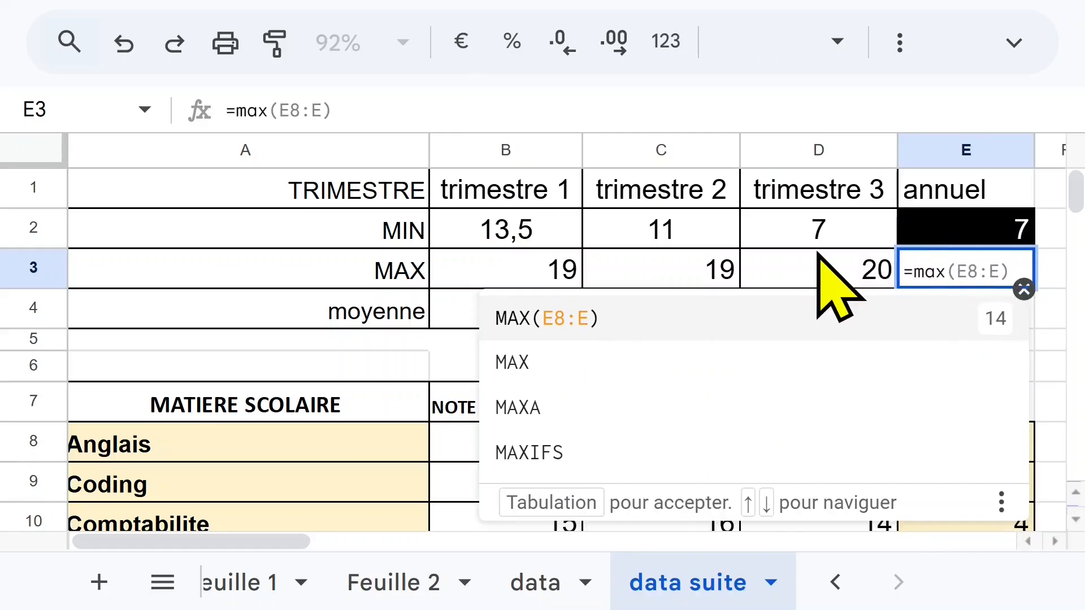
{"action": "type", "text": "("}
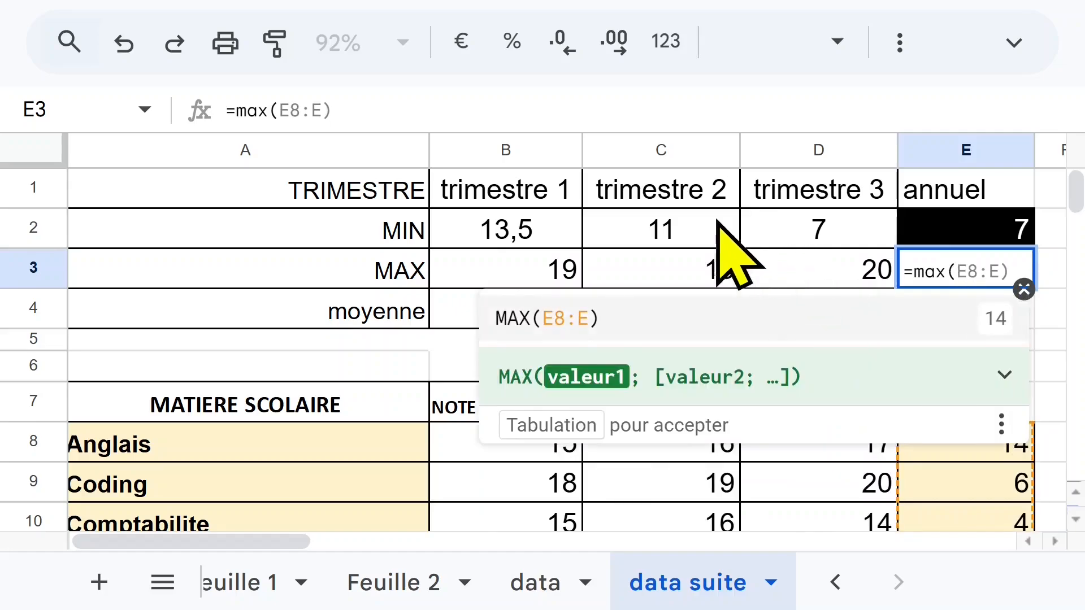
{"action": "left_click_drag", "start_coordinate": [497, 459], "coordinate": [843, 450]}
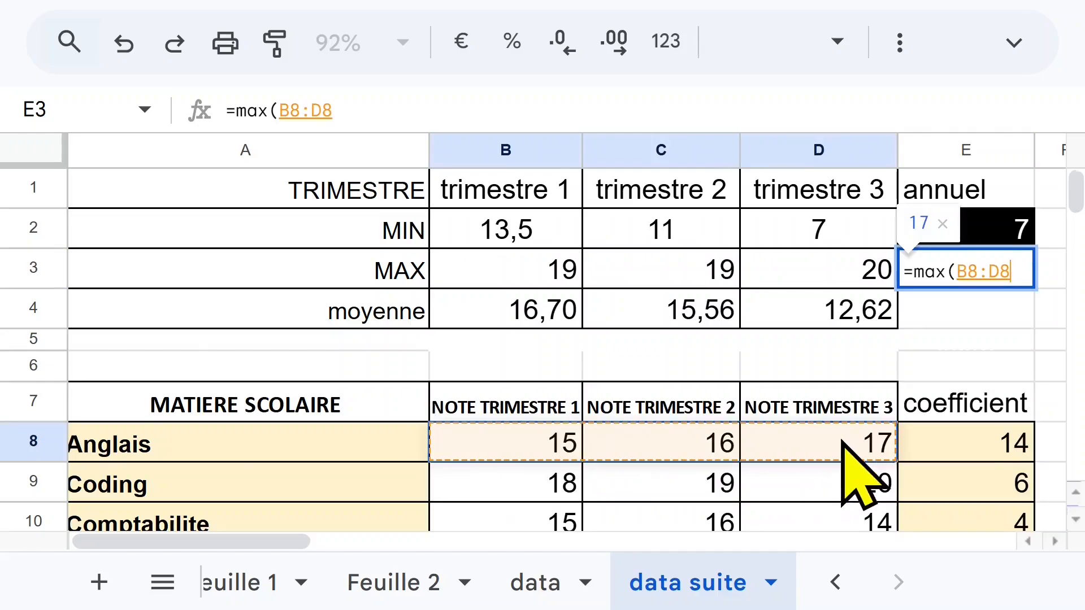
{"action": "key", "text": "ctrl+shift+Down"}
{"action": "key", "text": "Return"}
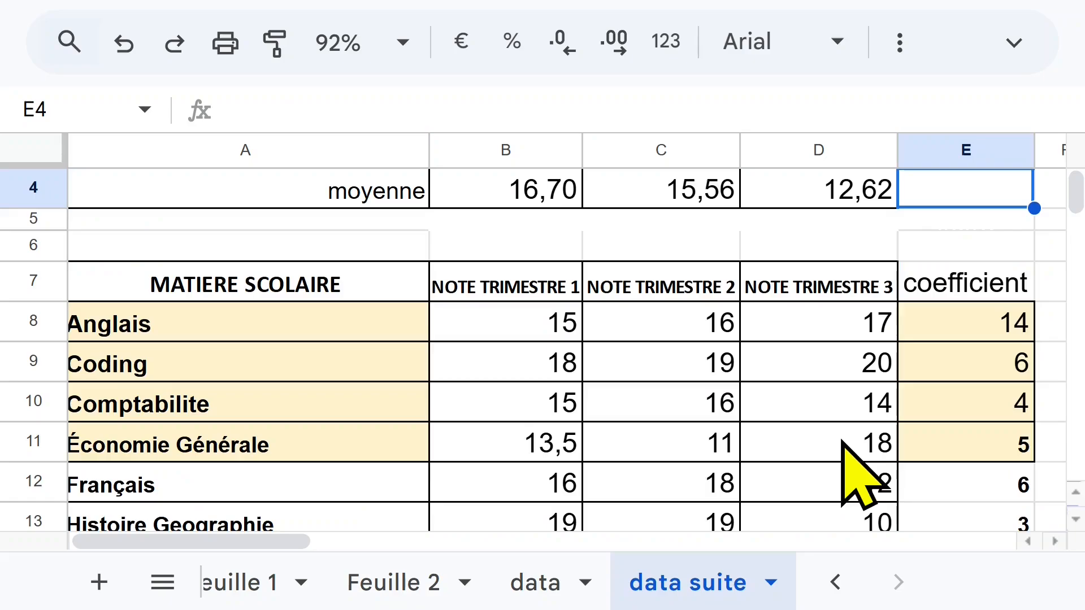
Enter the annual average formula in E4 as MOYENNE over the trimestre averages B4:D4
{"action": "scroll", "coordinate": [681, 406], "scroll_direction": "up", "scroll_amount": 2}
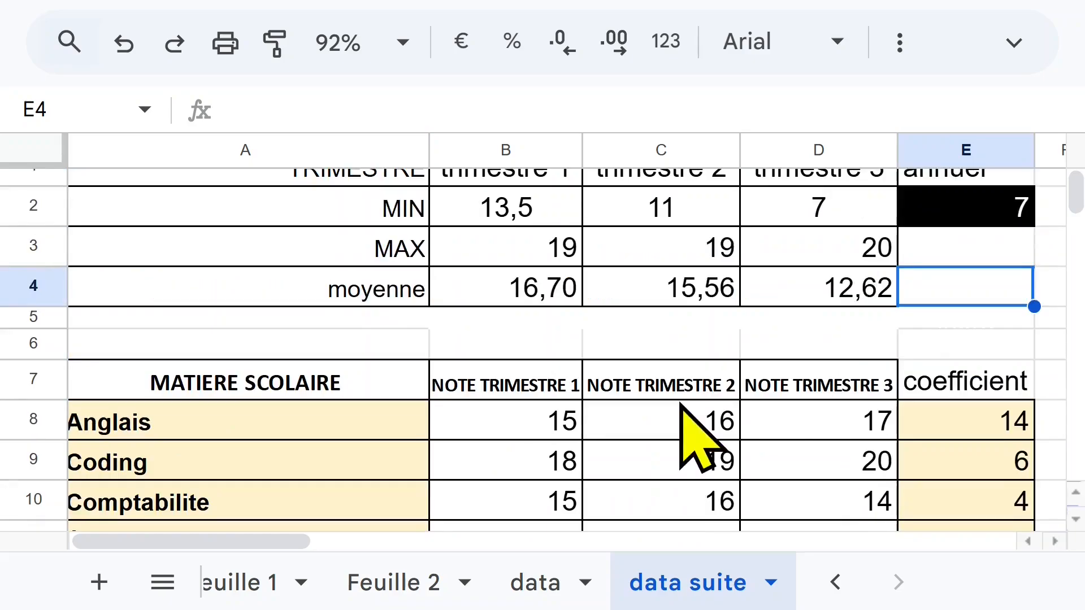
{"action": "type", "text": "="}
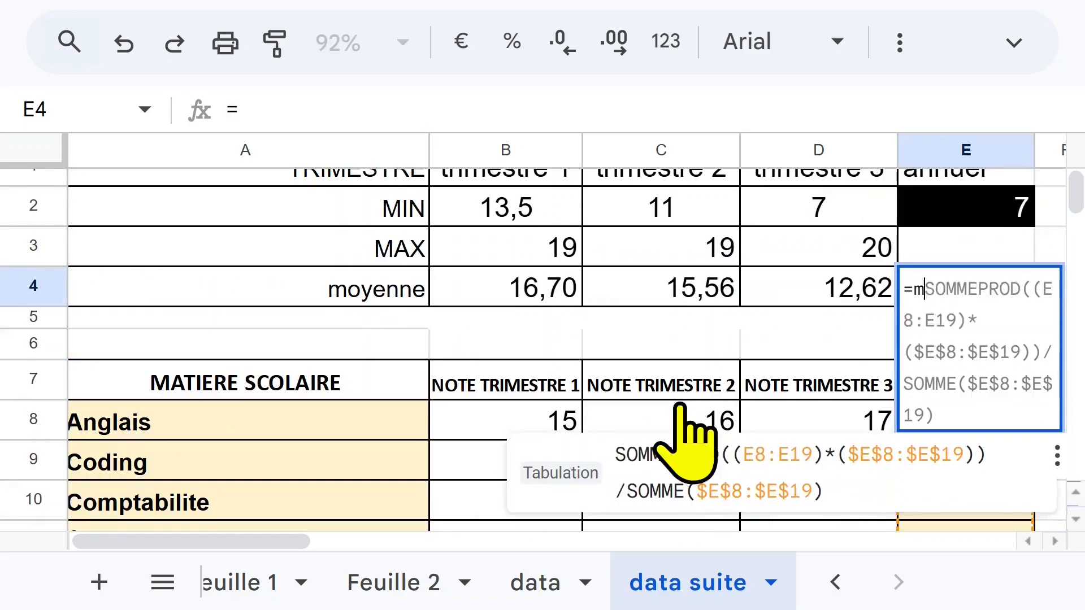
{"action": "type", "text": "moy"}
{"action": "key", "text": "Tab"}
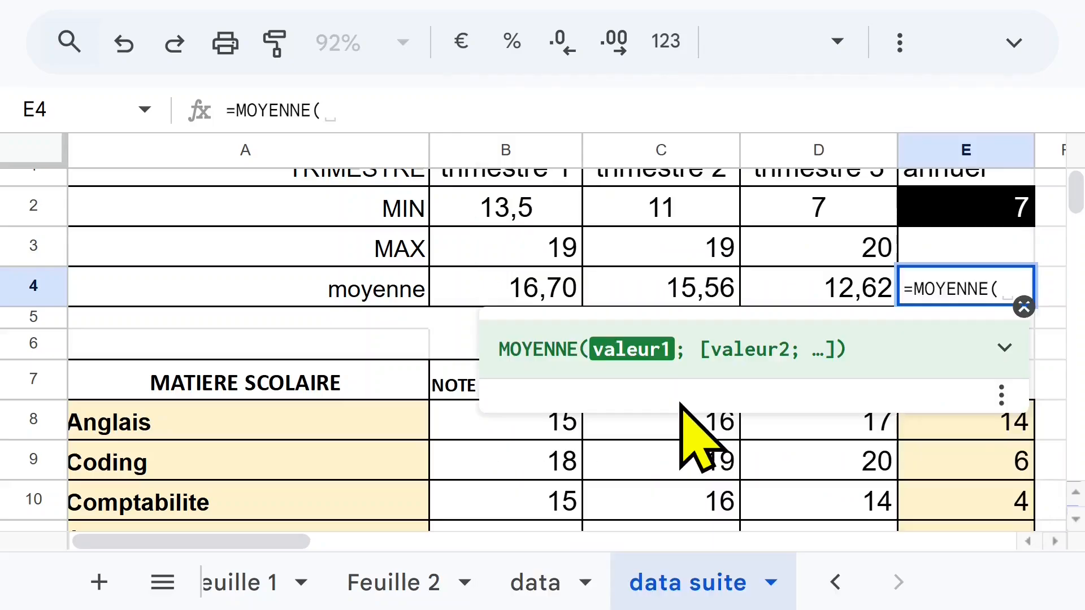
{"action": "left_click_drag", "start_coordinate": [529, 288], "coordinate": [828, 287]}
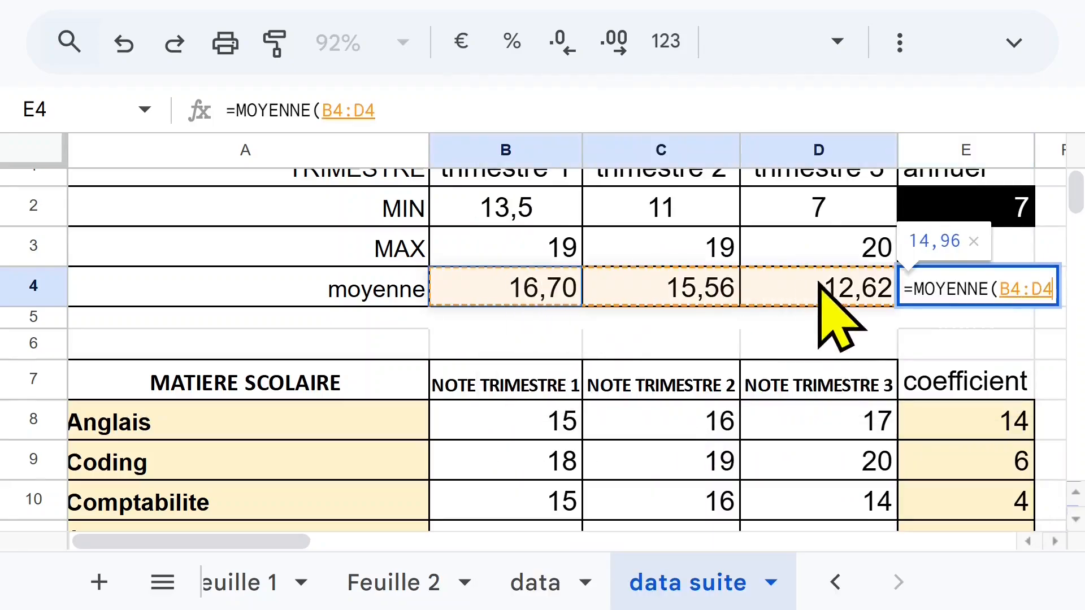
{"action": "key", "text": "Return"}
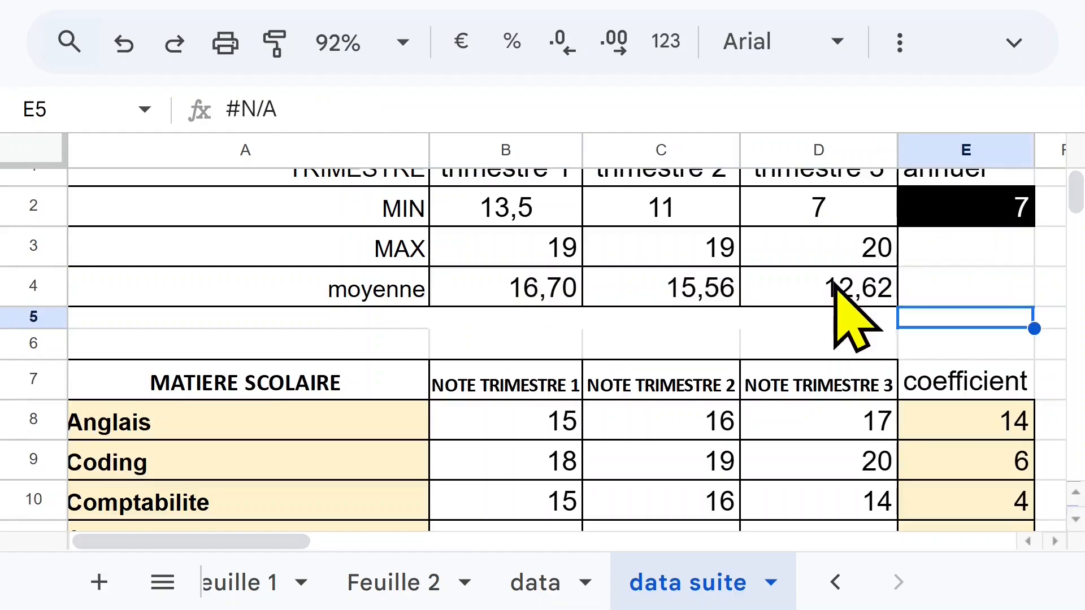
Fill the annual MAX and moyenne cells E3:E4 with dark red
{"action": "scroll", "coordinate": [836, 282], "scroll_direction": "up", "scroll_amount": 1}
{"action": "left_click", "coordinate": [982, 269]}
{"action": "left_click_drag", "start_coordinate": [970, 269], "coordinate": [970, 315]}
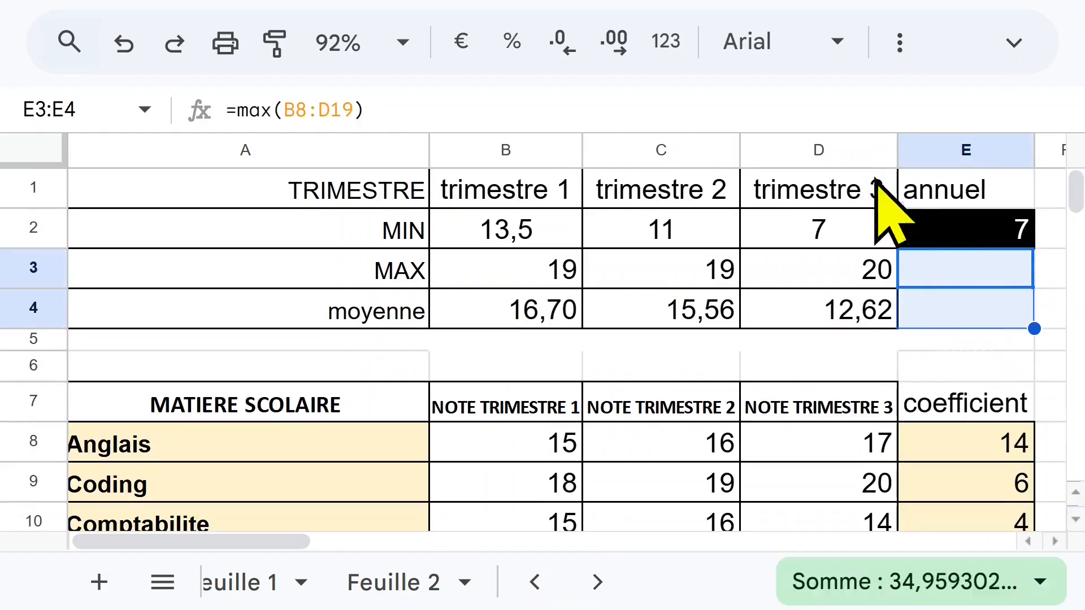
{"action": "left_click", "coordinate": [901, 45]}
{"action": "left_click", "coordinate": [402, 107]}
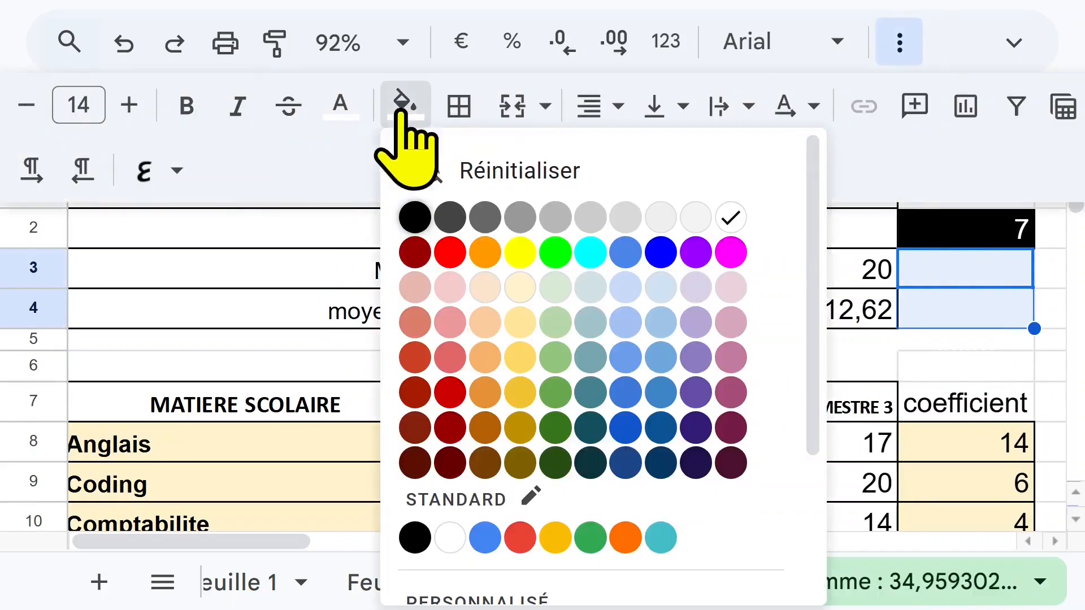
{"action": "left_click", "coordinate": [414, 252]}
{"action": "left_click", "coordinate": [678, 308]}
{"action": "left_click", "coordinate": [887, 276]}
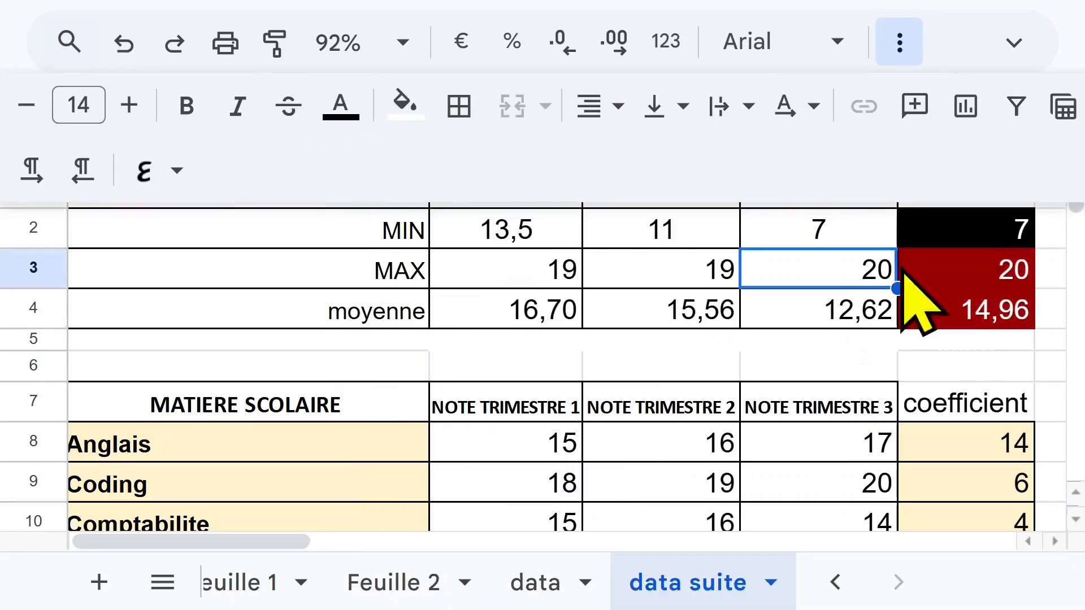
{"action": "left_click", "coordinate": [904, 282]}
{"action": "left_click", "coordinate": [945, 310]}
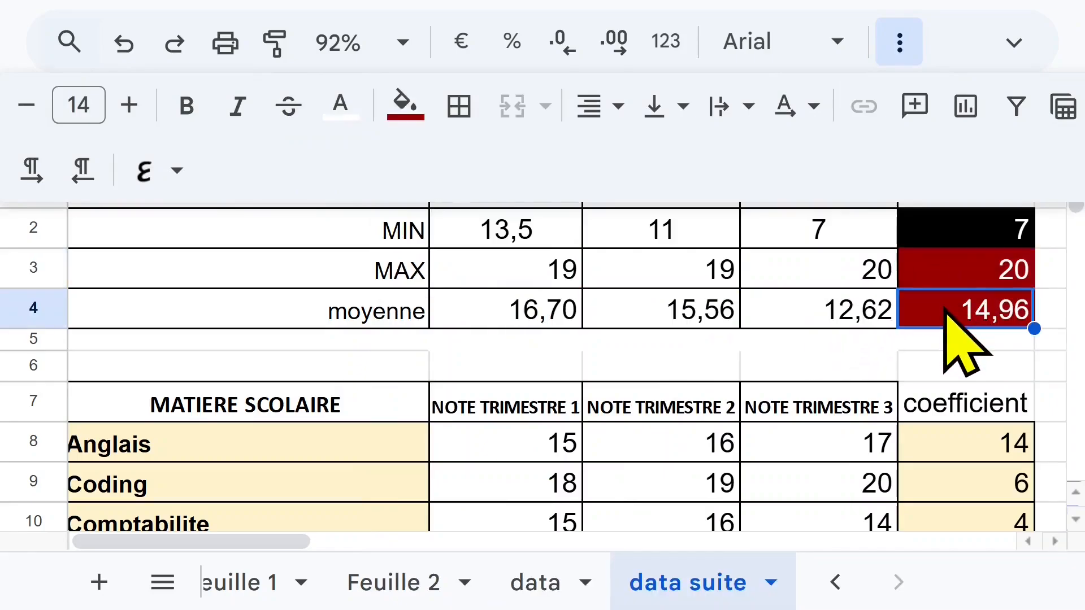
Enter the trimestre weights 20%, 30% and 50% in B5:D5 and increase row 5's height to fit them
{"action": "left_click", "coordinate": [706, 322]}
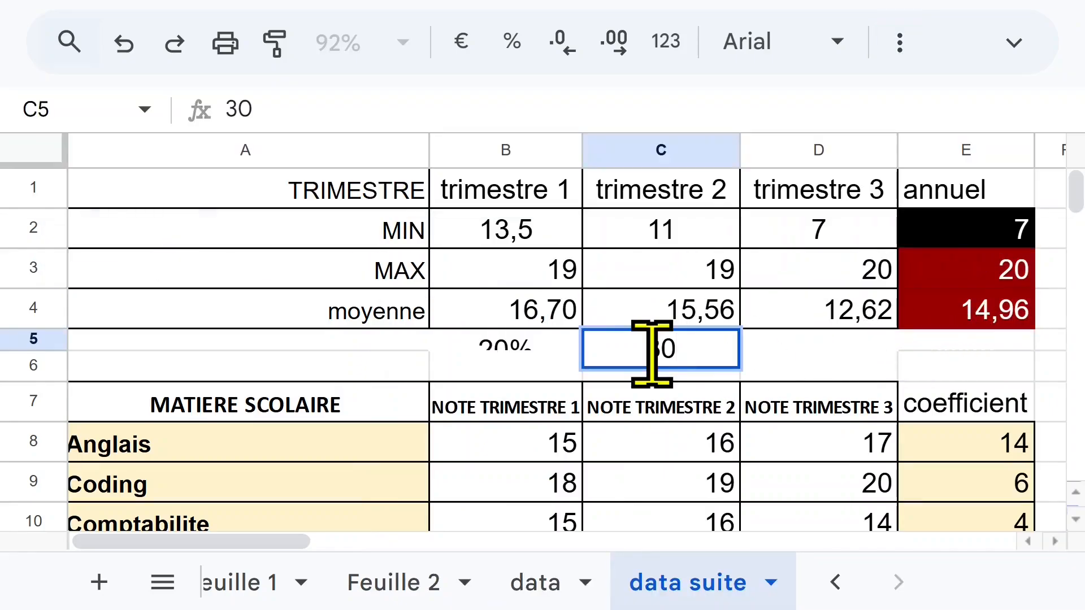
{"action": "type", "text": "%"}
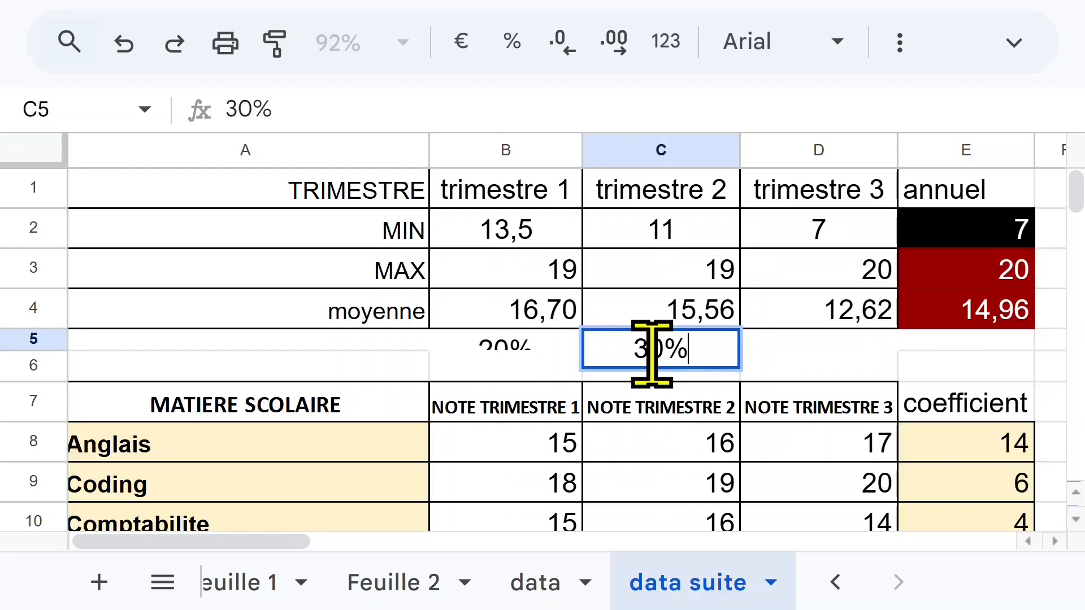
{"action": "left_click", "coordinate": [560, 404]}
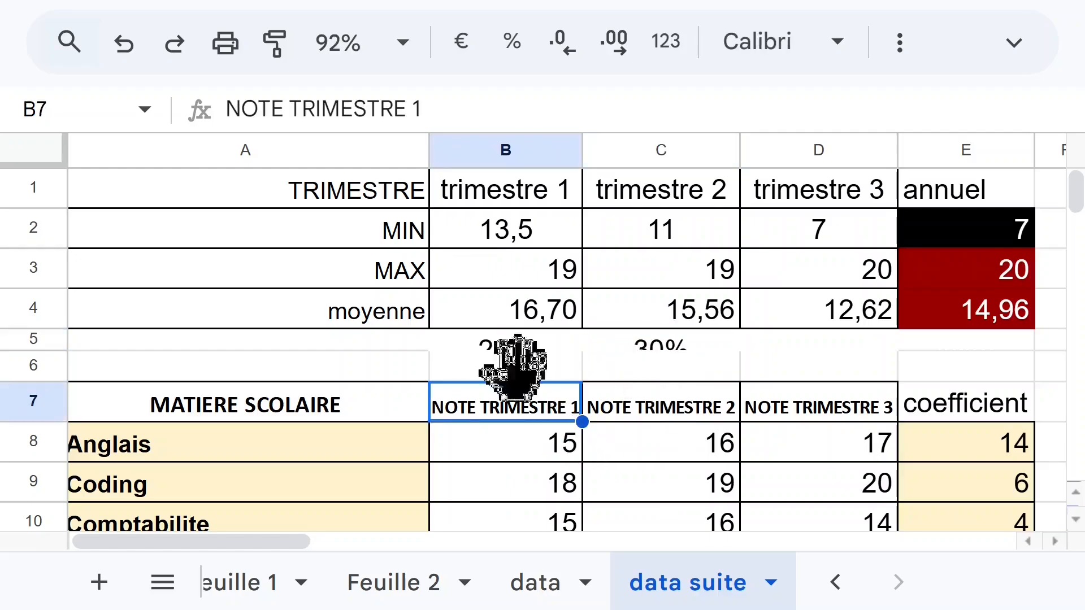
{"action": "left_click", "coordinate": [35, 341]}
{"action": "left_click_drag", "start_coordinate": [34, 350], "coordinate": [34, 361]}
{"action": "left_click", "coordinate": [836, 347]}
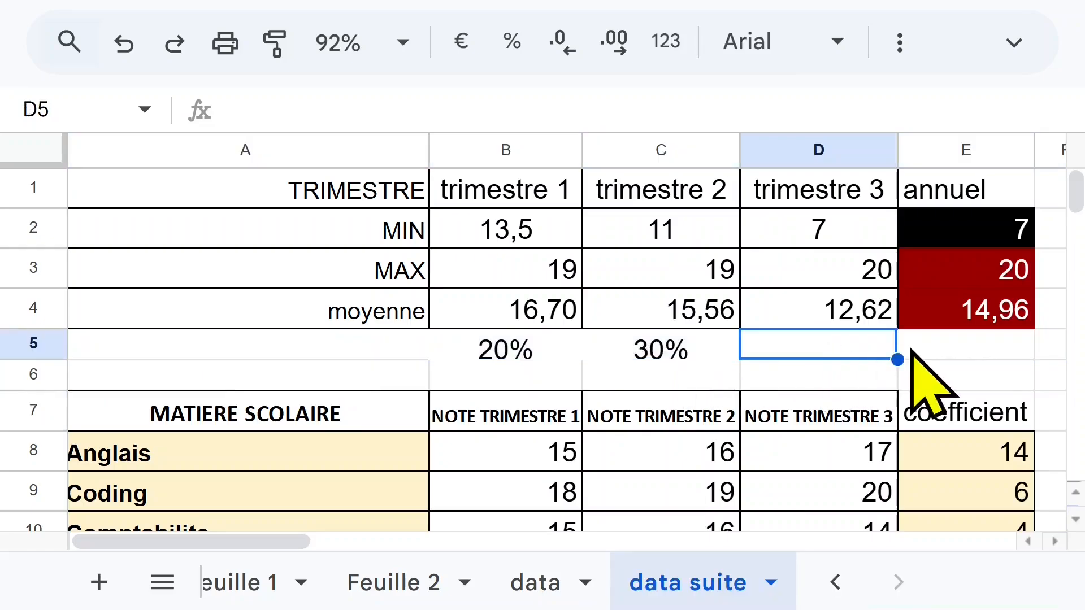
{"action": "type", "text": "50%"}
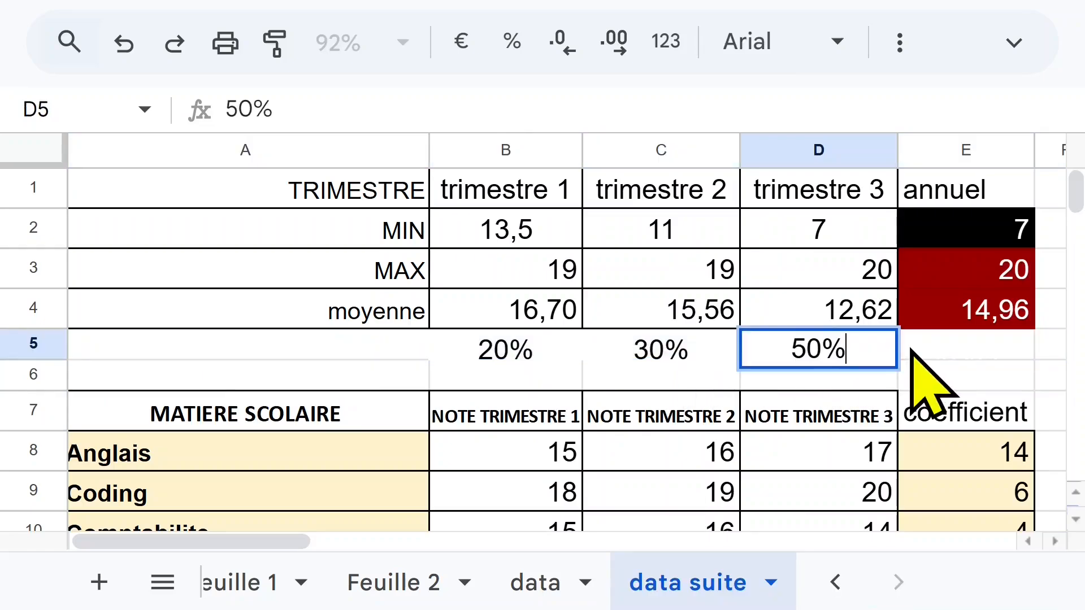
{"action": "left_click", "coordinate": [962, 346]}
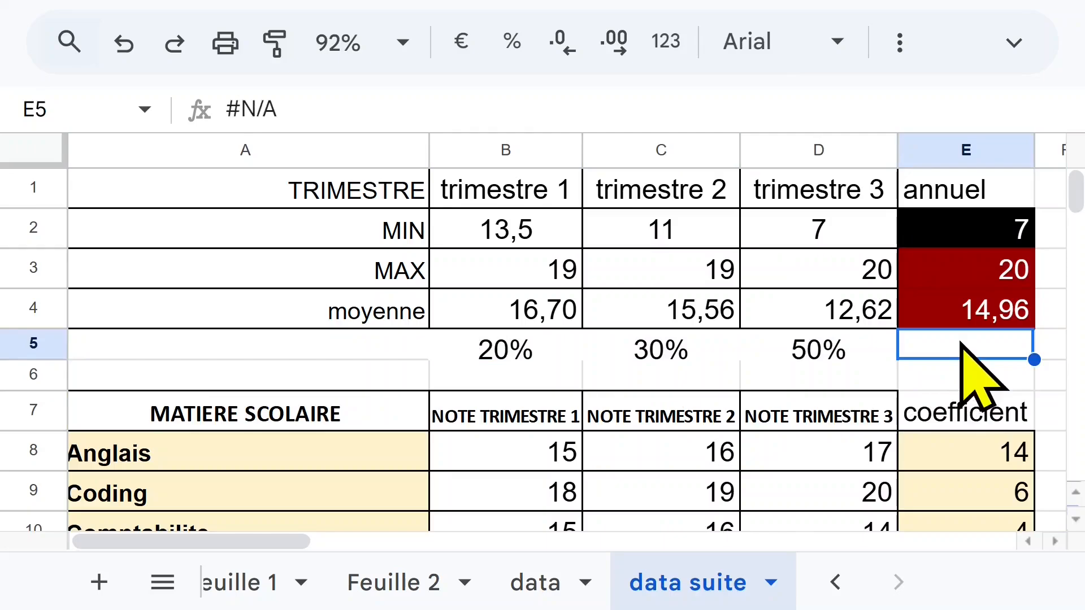
{"action": "type", "text": "="}
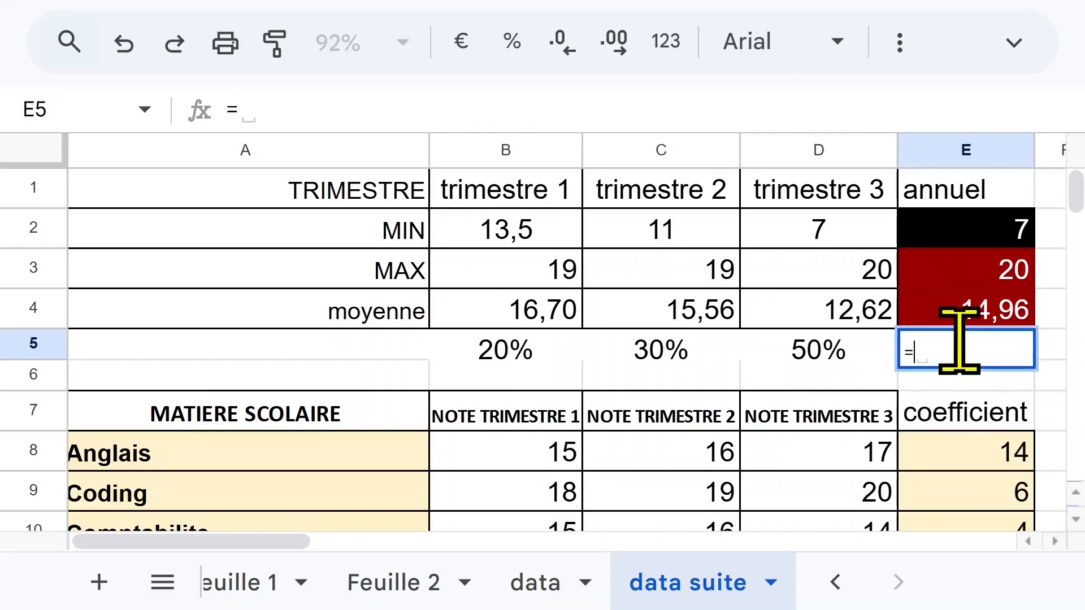
{"action": "key", "text": "Escape"}
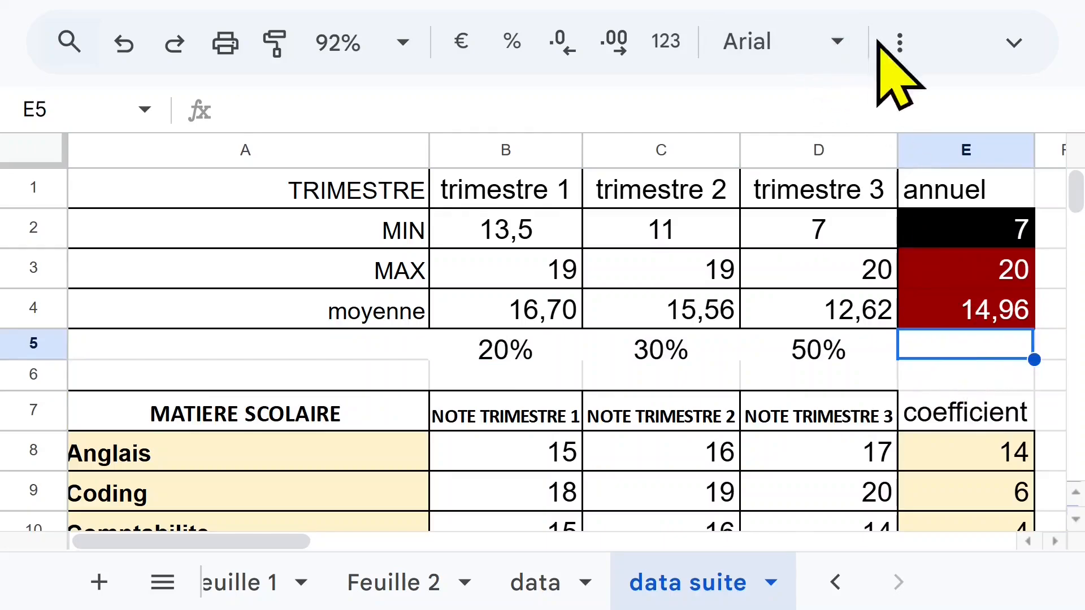
Enter the weighted annual average formula =B5*B4+C5*C4+D5*D4 in E5
{"action": "left_click", "coordinate": [900, 42]}
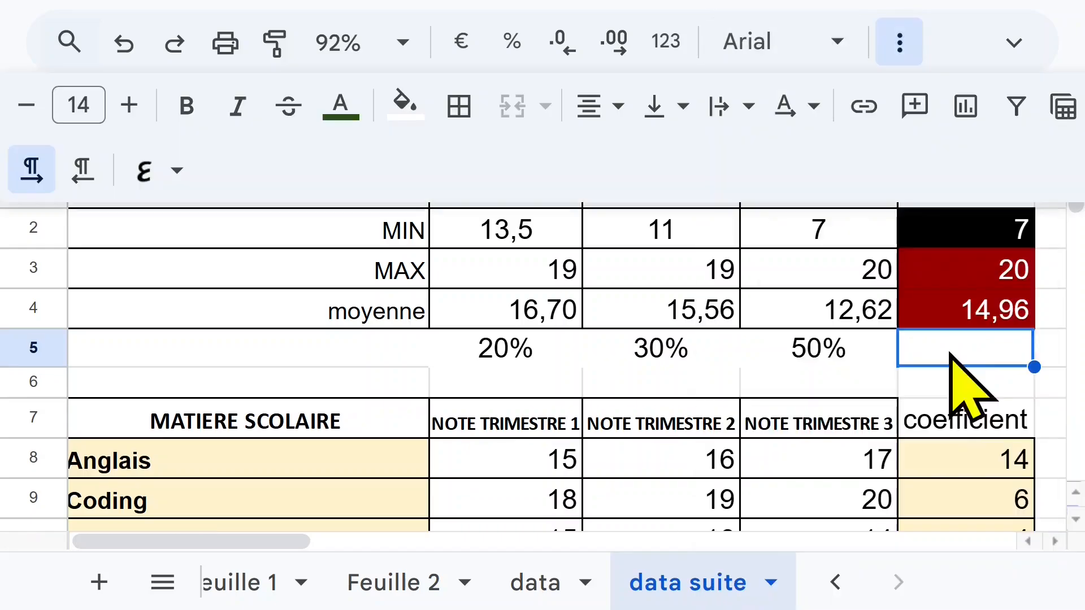
{"action": "type", "text": "="}
{"action": "left_click", "coordinate": [516, 356]}
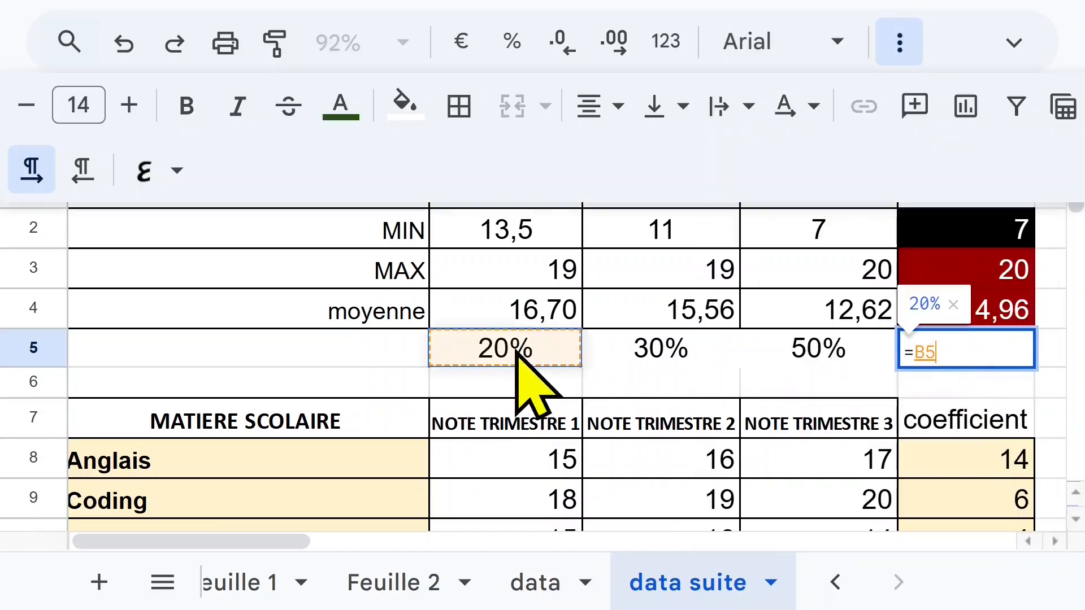
{"action": "type", "text": "*"}
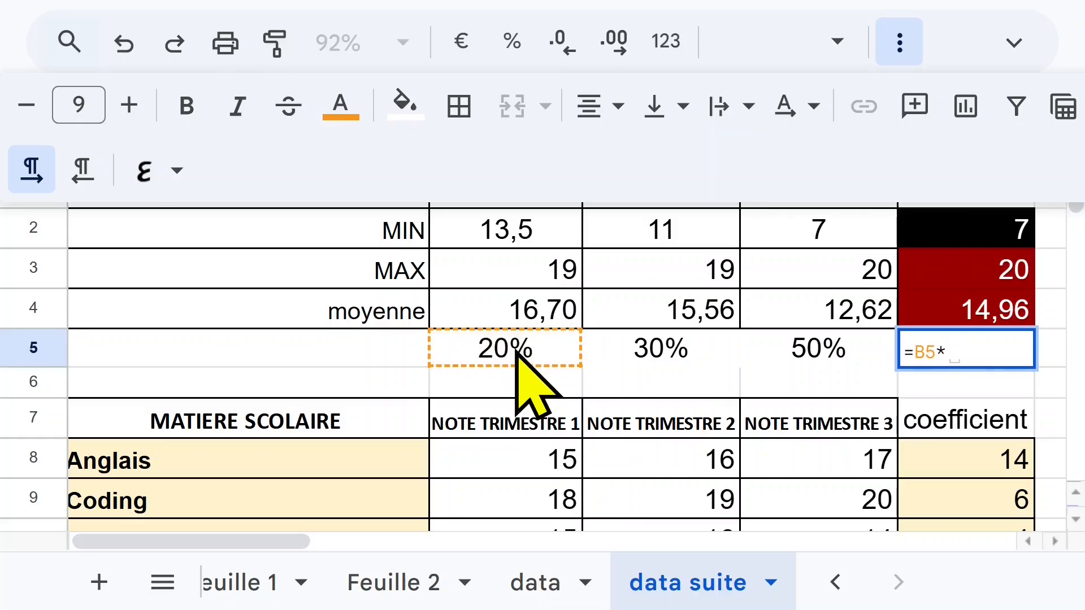
{"action": "left_click", "coordinate": [518, 309]}
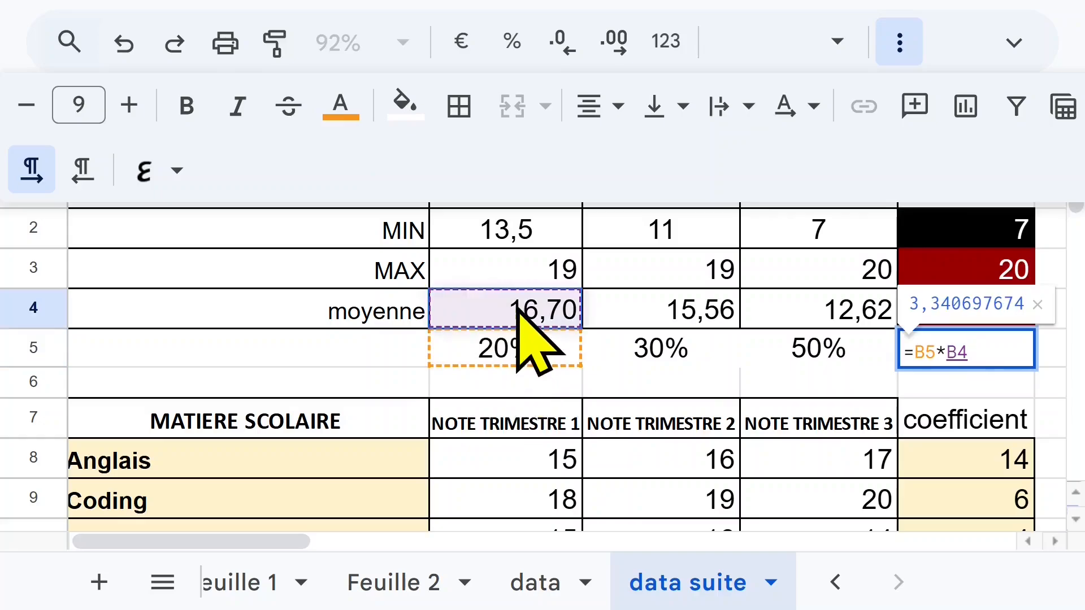
{"action": "type", "text": "+"}
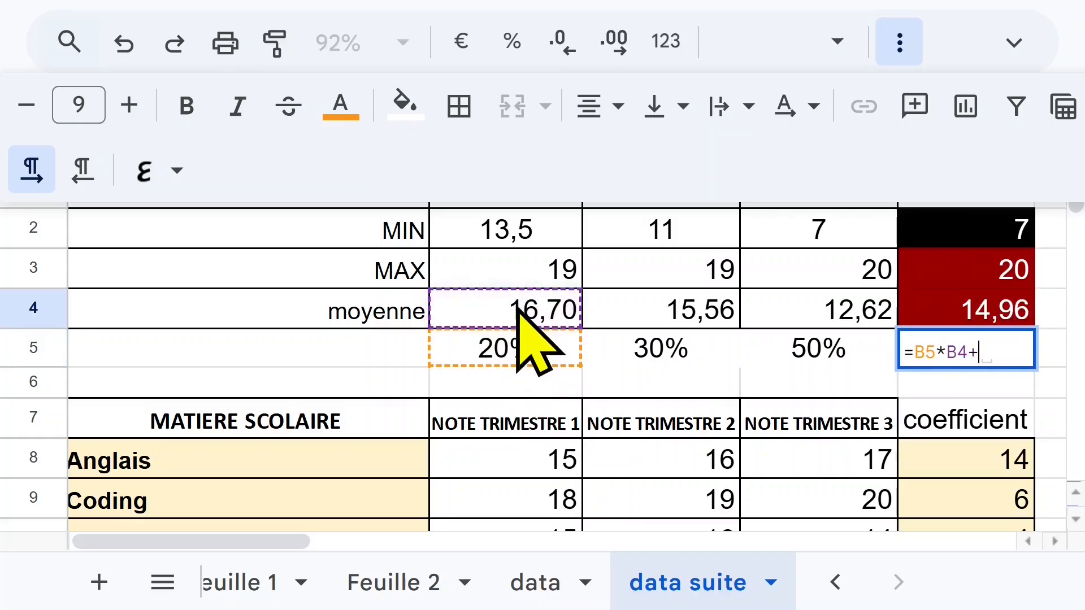
{"action": "left_click", "coordinate": [666, 353]}
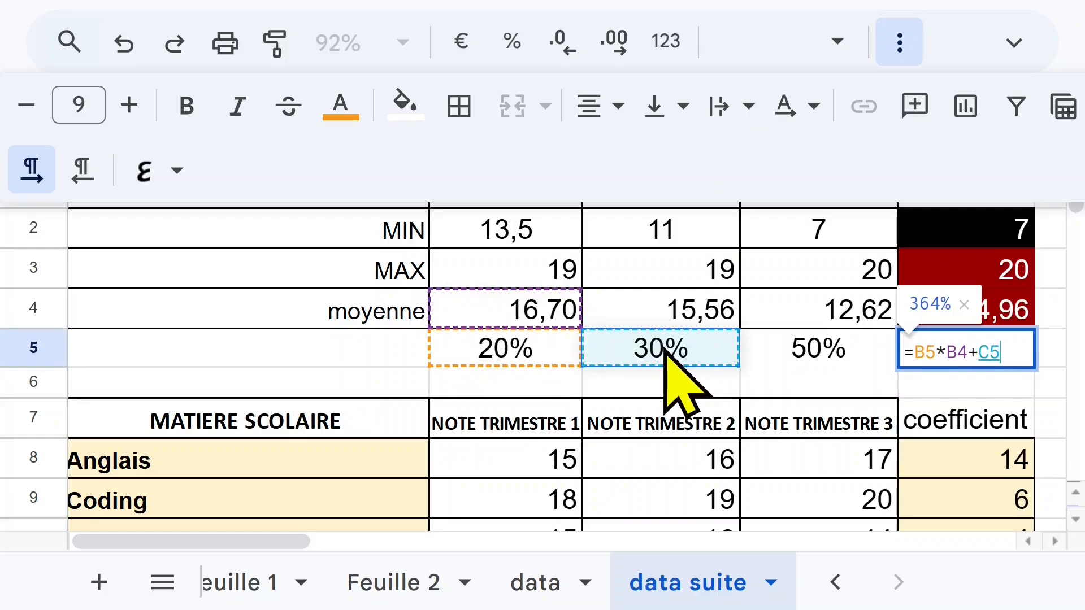
{"action": "type", "text": "*"}
{"action": "left_click", "coordinate": [676, 311]}
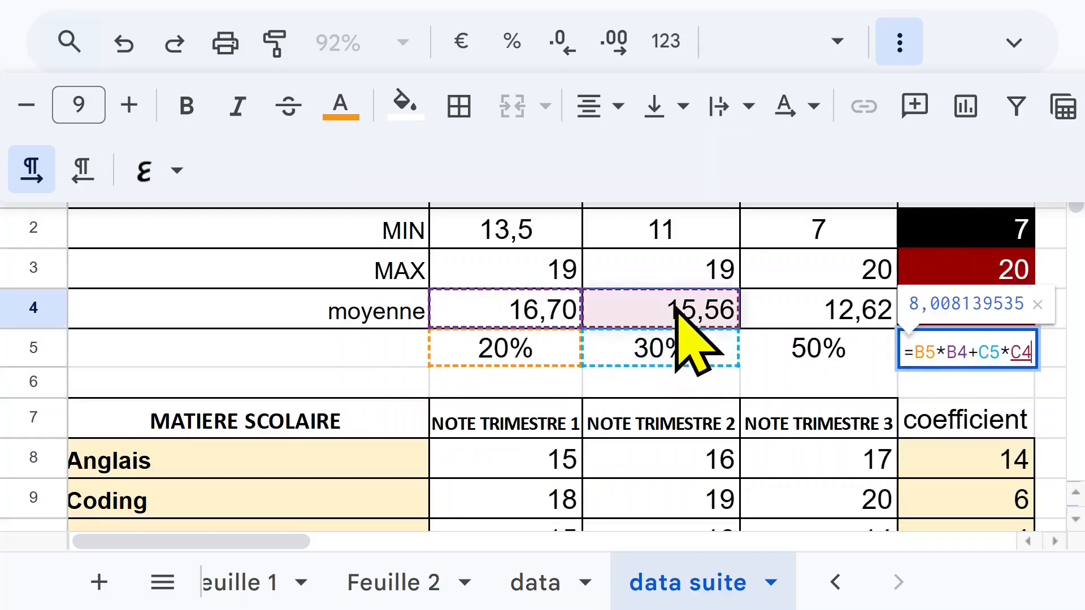
{"action": "type", "text": "+"}
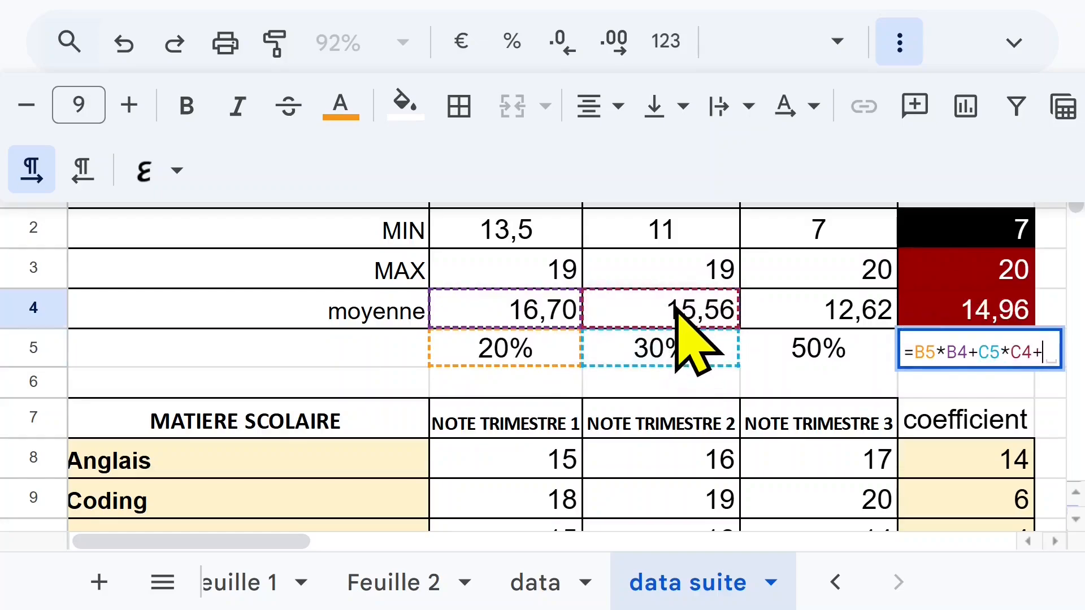
{"action": "left_click", "coordinate": [822, 348]}
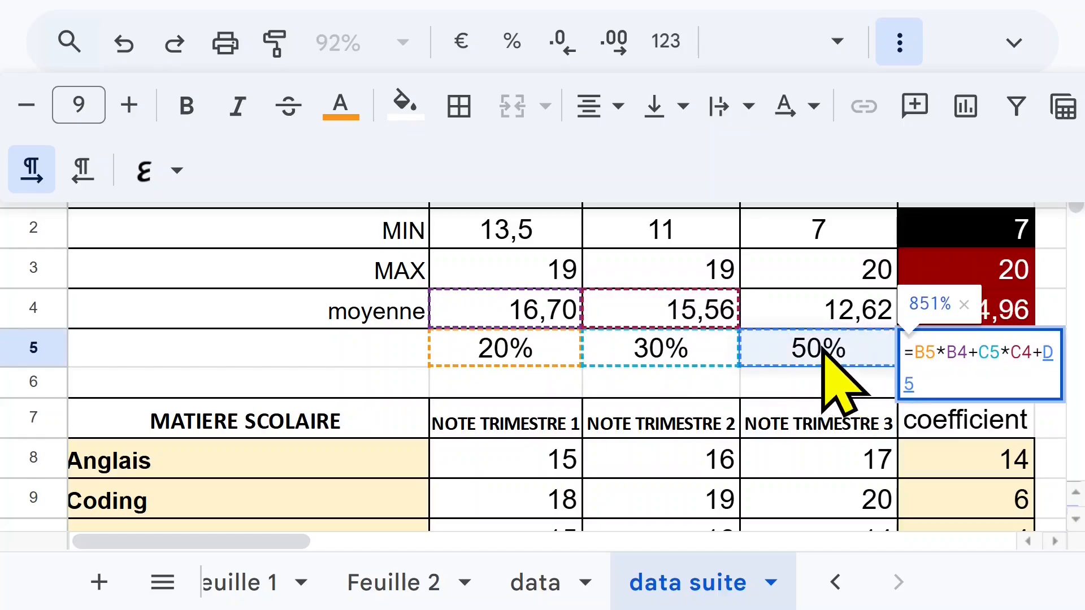
{"action": "type", "text": "*"}
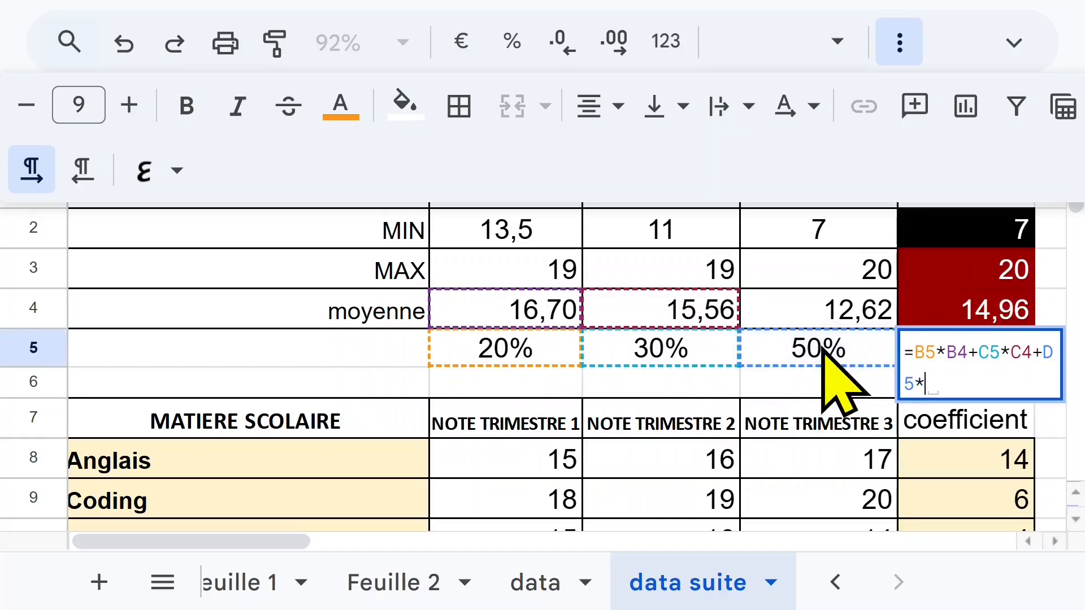
{"action": "left_click", "coordinate": [814, 309]}
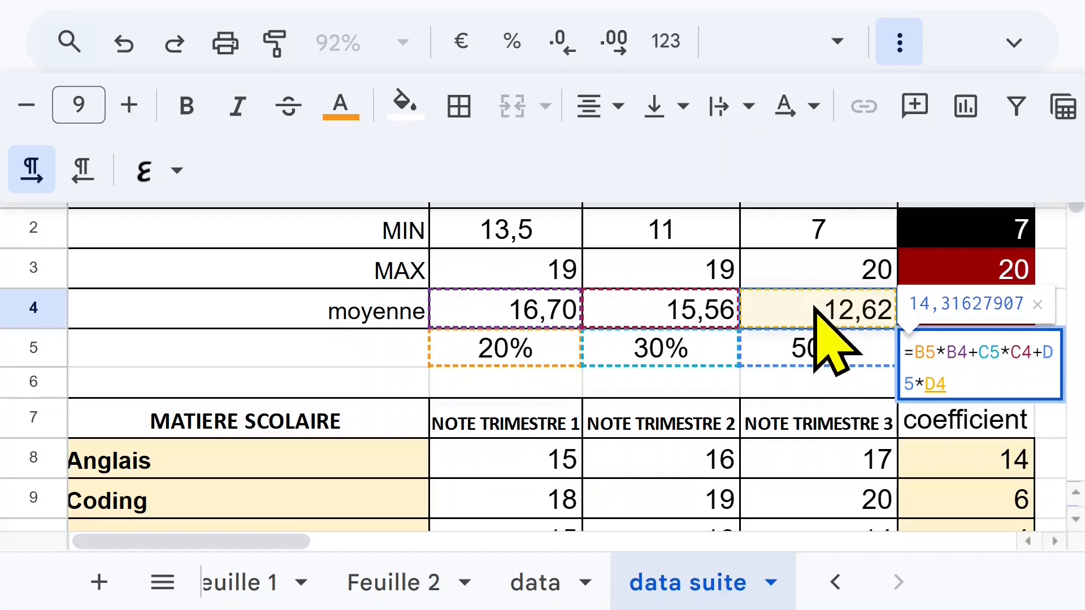
{"action": "key", "text": "Return"}
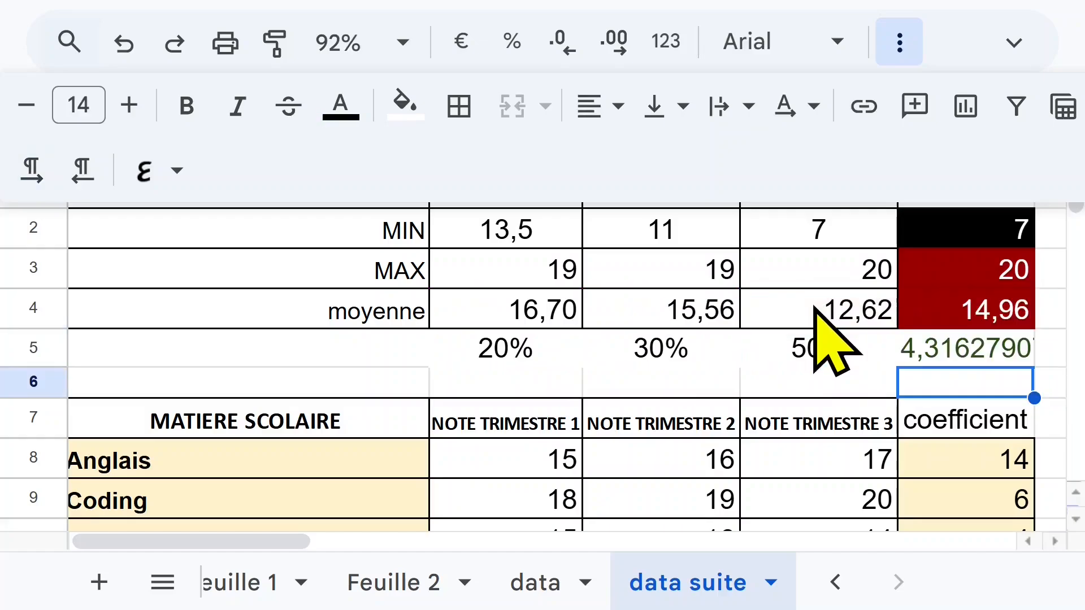
Widen column E slightly and reduce the weighted average in E5 to three decimals
{"action": "left_click", "coordinate": [994, 229]}
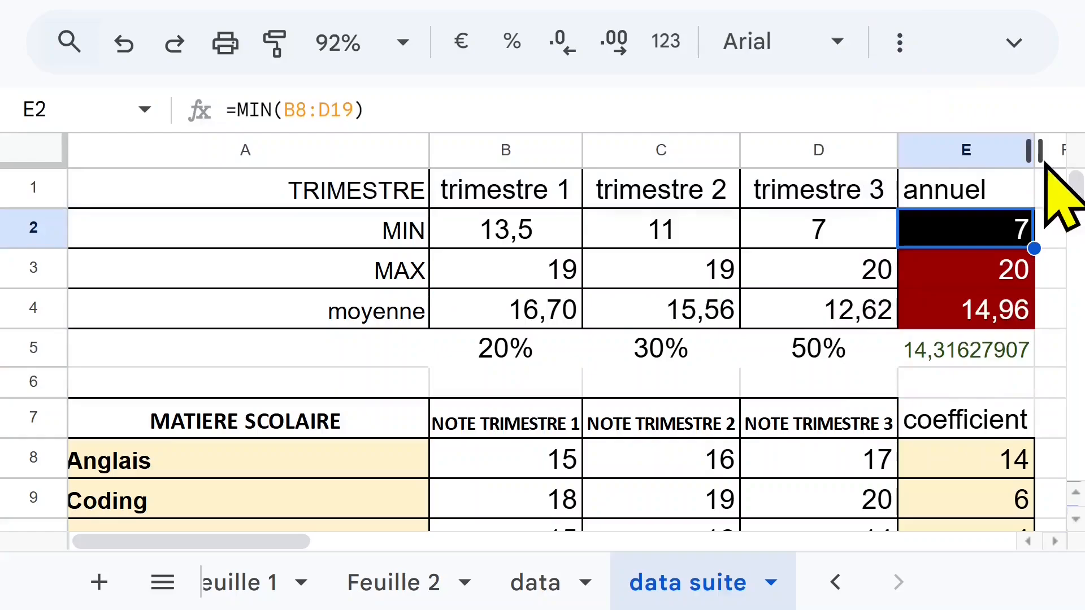
{"action": "left_click_drag", "start_coordinate": [1036, 154], "coordinate": [1040, 154]}
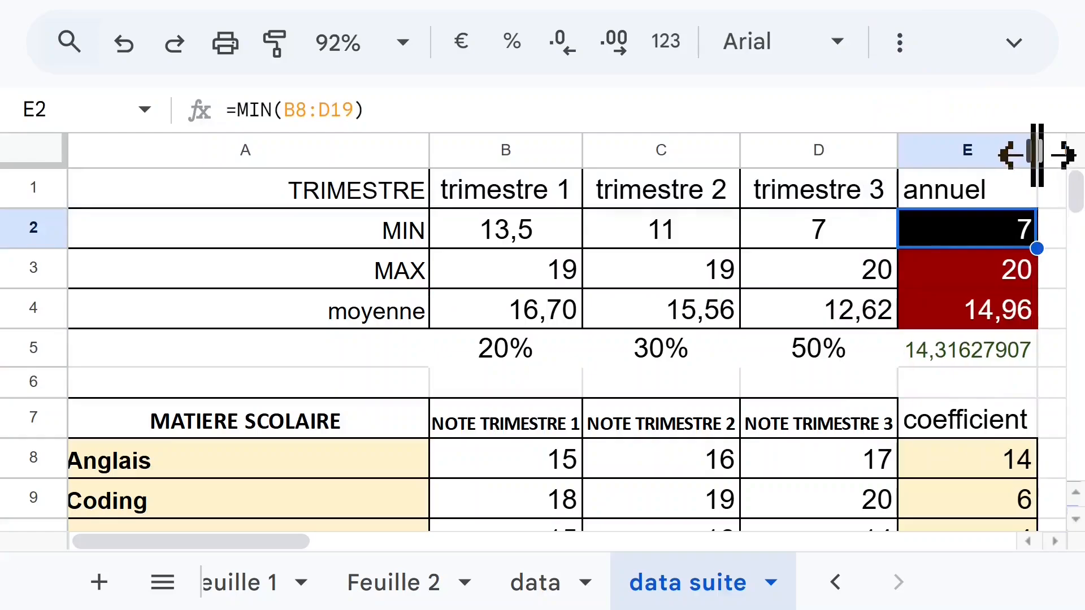
{"action": "left_click", "coordinate": [973, 362]}
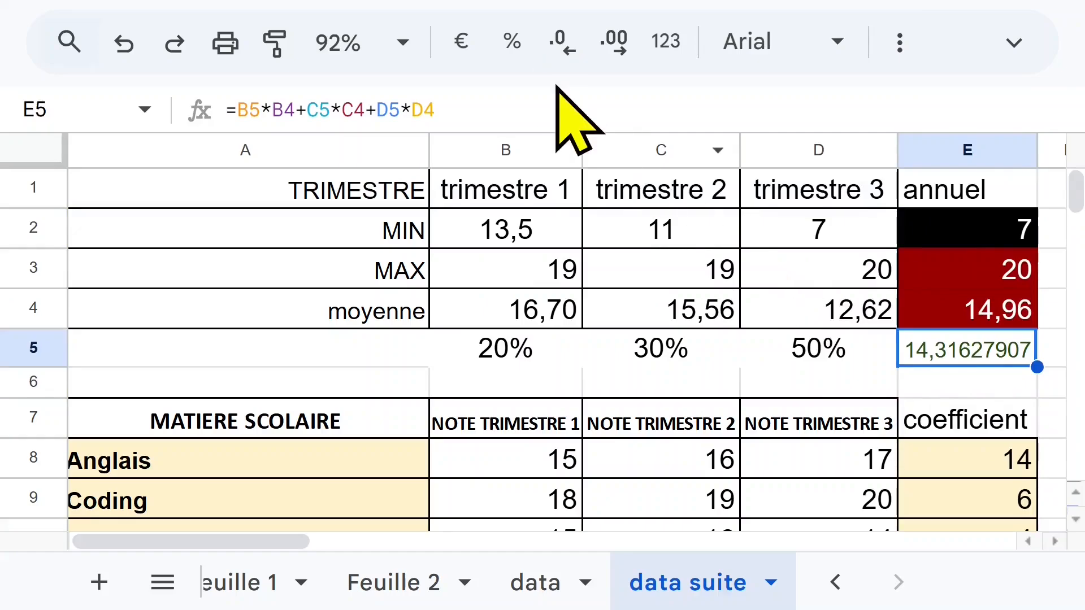
{"action": "left_click", "coordinate": [570, 50]}
{"action": "left_click", "coordinate": [570, 51]}
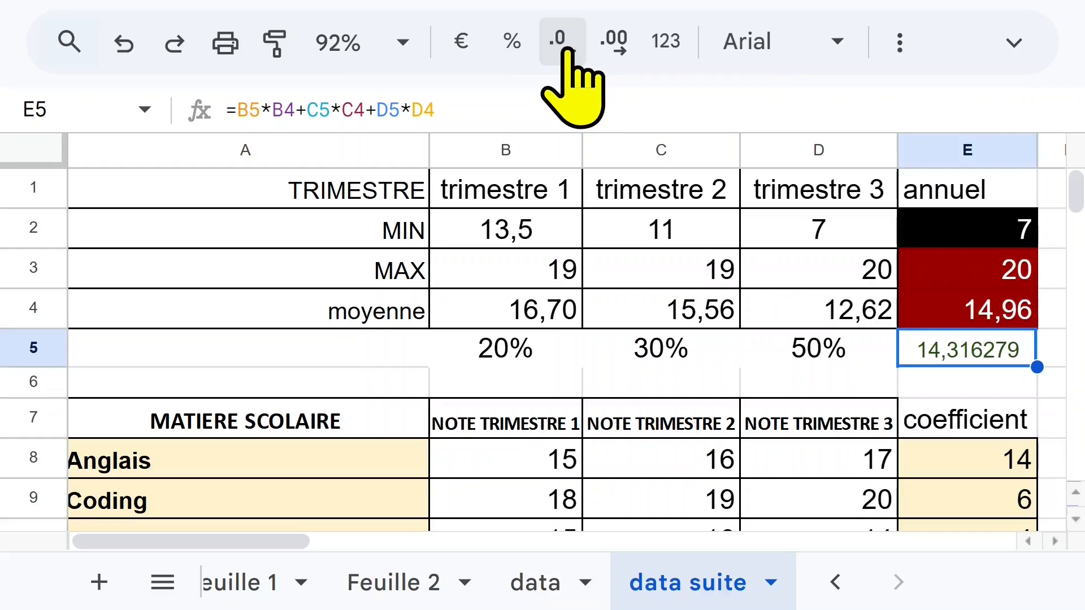
{"action": "left_click", "coordinate": [570, 51]}
{"action": "left_click", "coordinate": [569, 51]}
{"action": "left_click", "coordinate": [570, 50]}
Set the font size of E5 to 14 and its number display to two decimals
{"action": "left_click", "coordinate": [899, 43]}
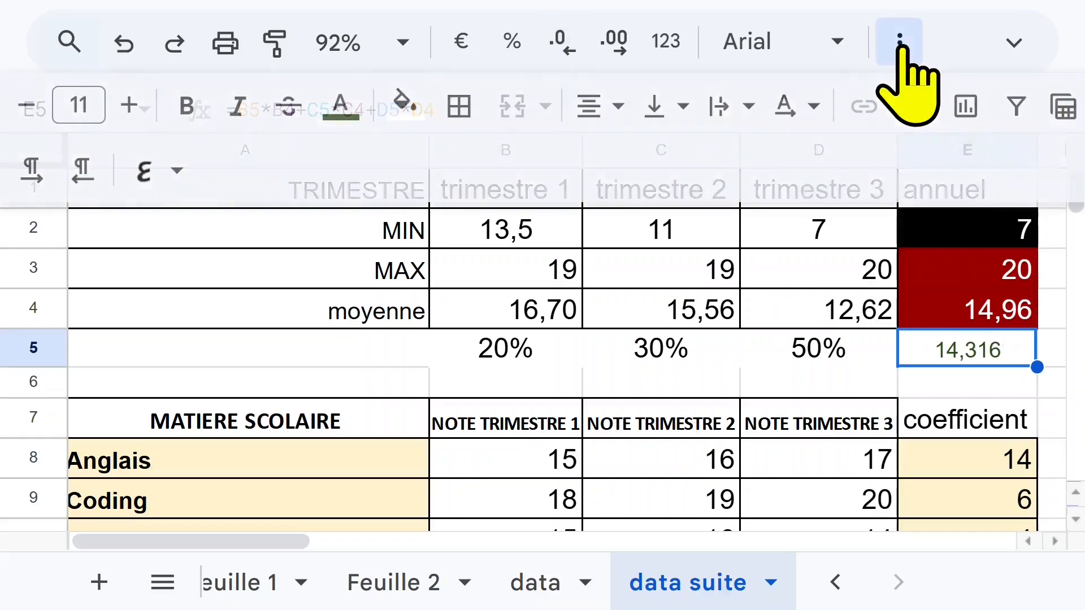
{"action": "left_click", "coordinate": [128, 105]}
{"action": "left_click", "coordinate": [128, 105]}
{"action": "left_click", "coordinate": [129, 105]}
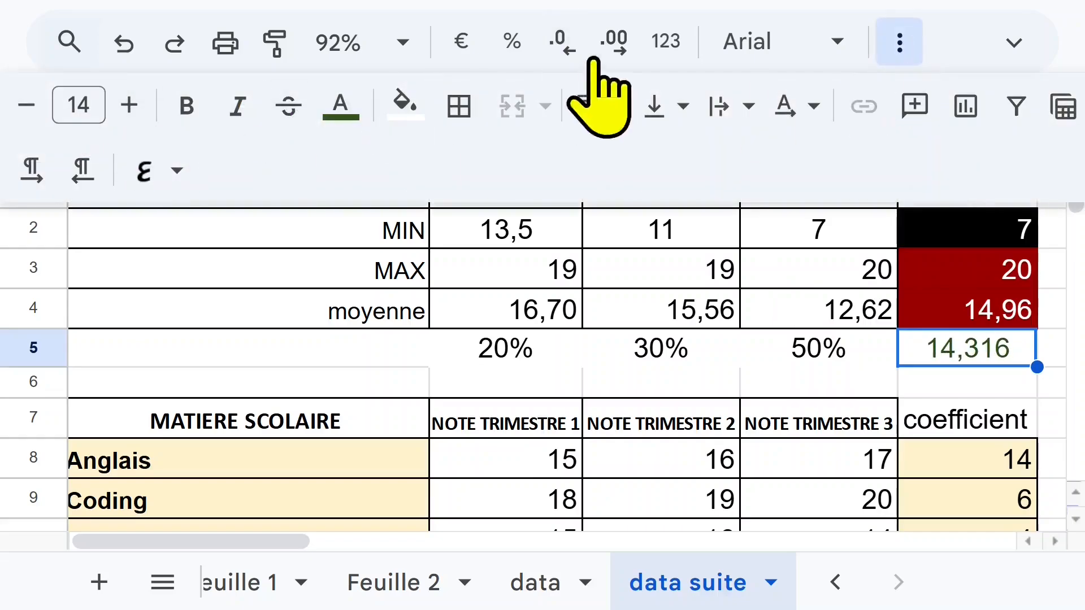
{"action": "left_click", "coordinate": [565, 45]}
Enter the alternative weighted average formula =SOMMEPROD(B4:D4*B5:D5) in F5
{"action": "left_click", "coordinate": [865, 351]}
{"action": "left_click", "coordinate": [480, 353]}
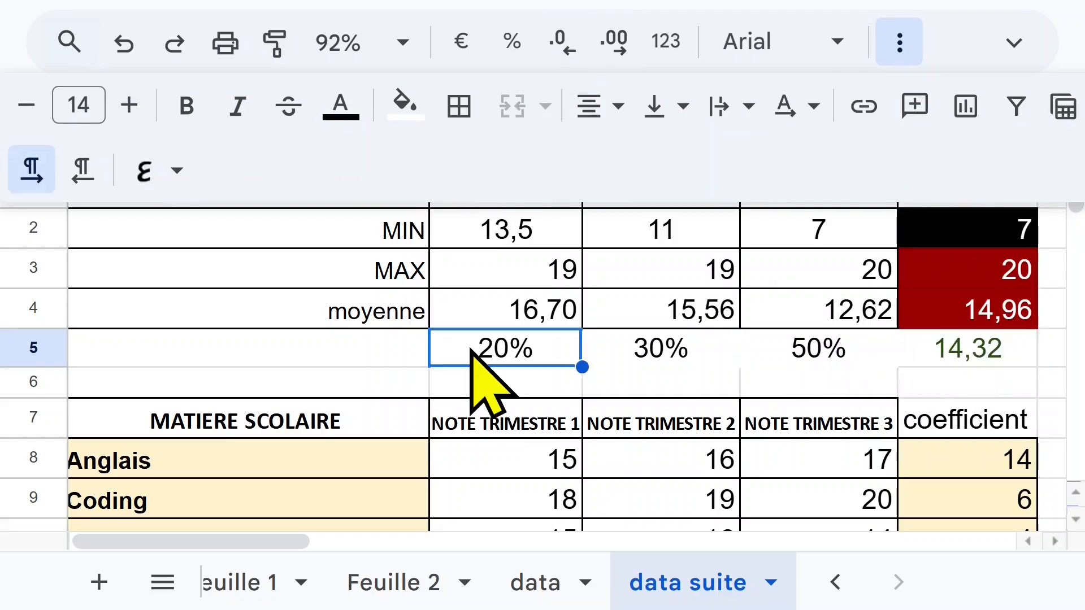
{"action": "key", "text": "Right"}
{"action": "key", "text": "Right"}
{"action": "key", "text": "Right"}
{"action": "key", "text": "Right"}
{"action": "left_click", "coordinate": [865, 350]}
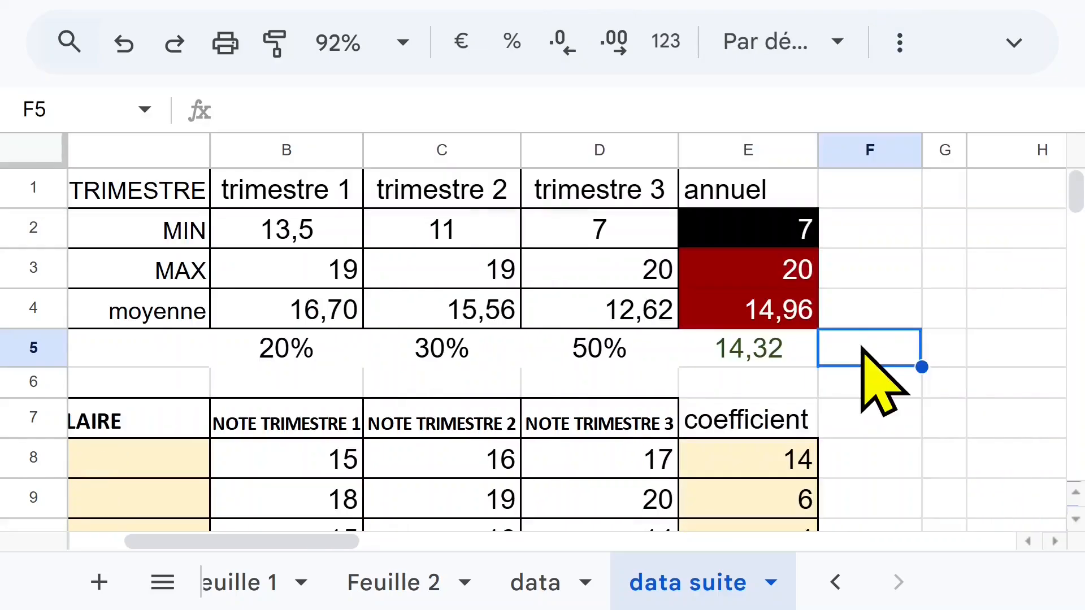
{"action": "type", "text": "=sommze"}
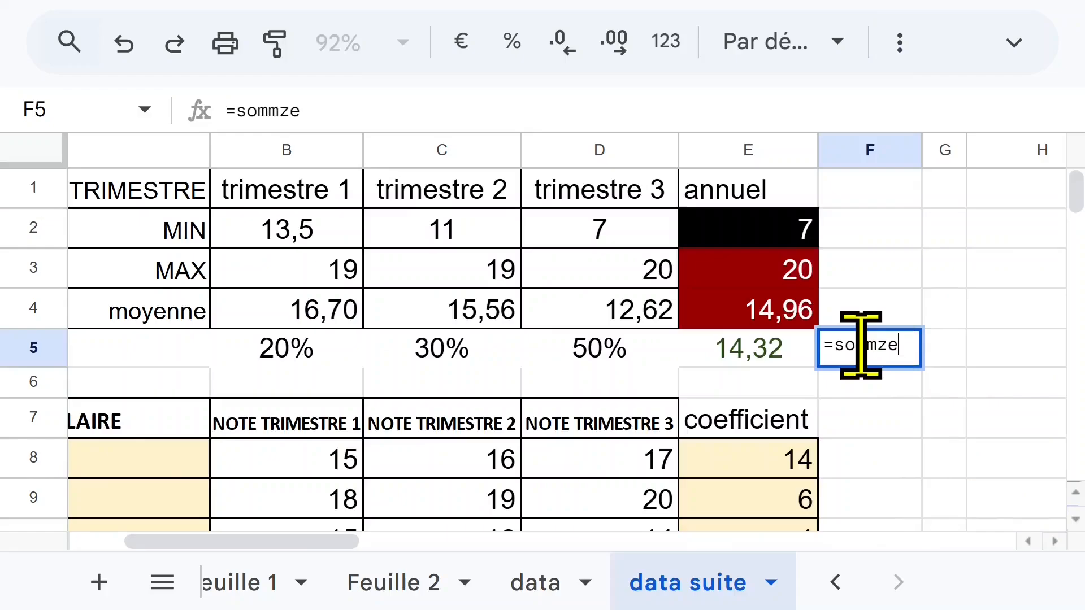
{"action": "type", "text": "pr"}
{"action": "key", "text": "Tab"}
{"action": "left_click_drag", "start_coordinate": [282, 310], "coordinate": [635, 311]}
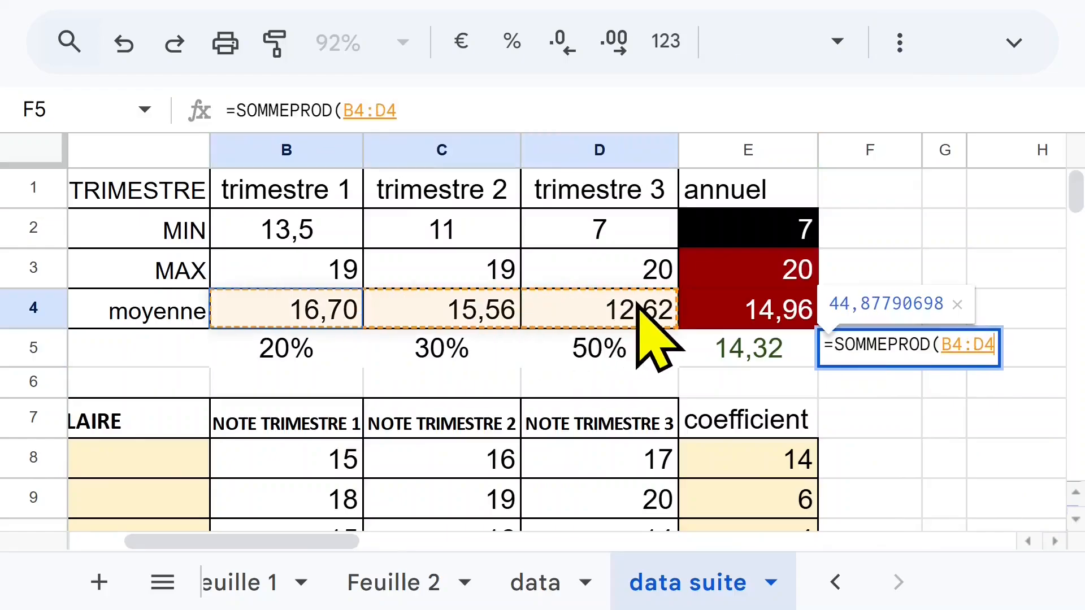
{"action": "type", "text": "*"}
{"action": "left_click_drag", "start_coordinate": [333, 351], "coordinate": [616, 351]}
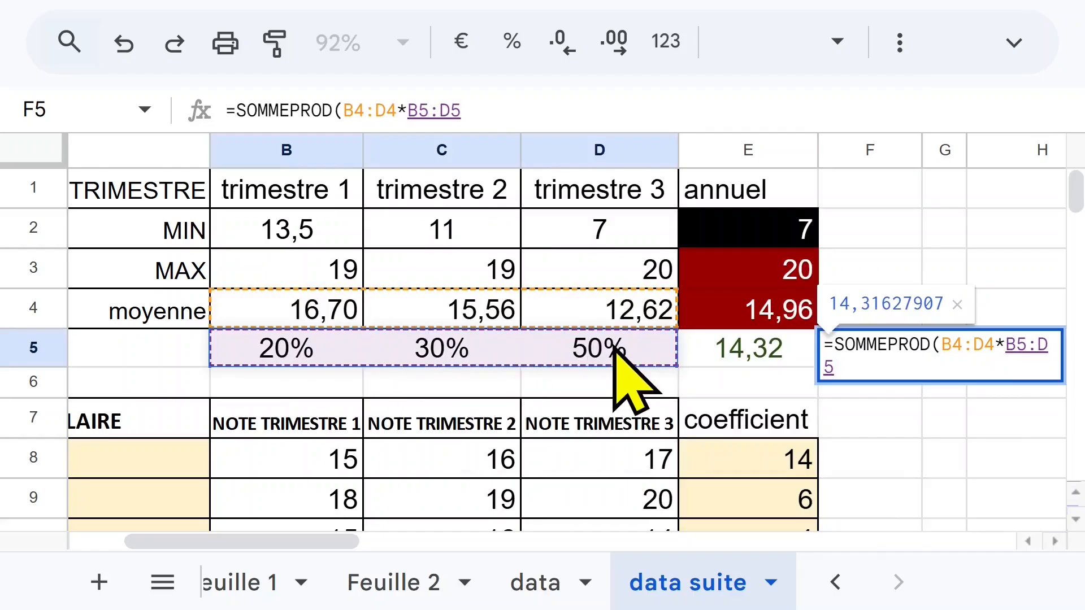
{"action": "type", "text": ")"}
{"action": "key", "text": "Return"}
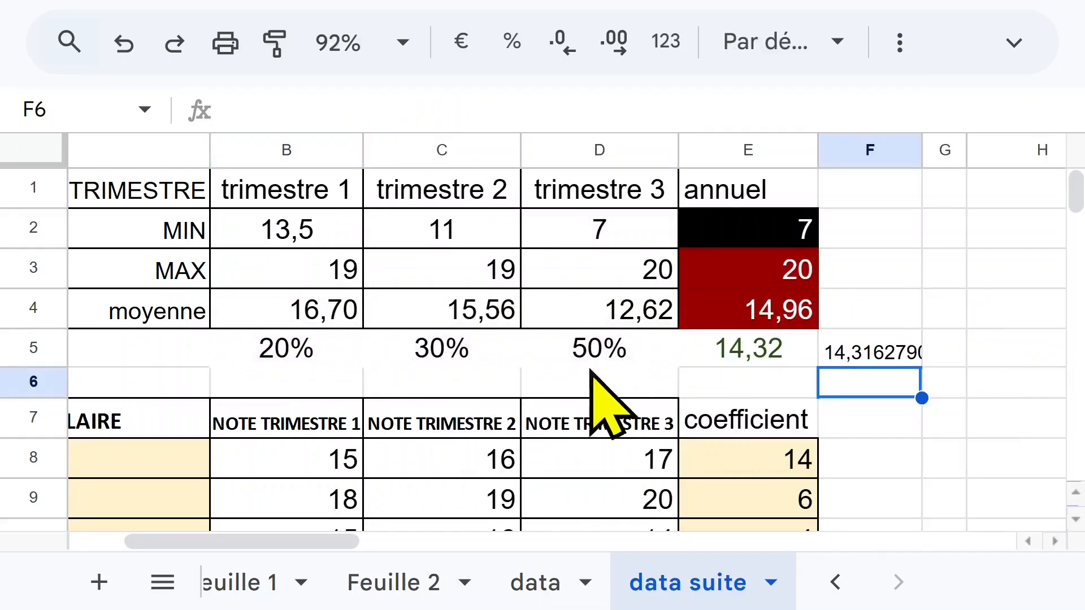
Reduce the SOMMEPROD result in F5 to two decimals and compare it with E5
{"action": "left_click", "coordinate": [883, 356]}
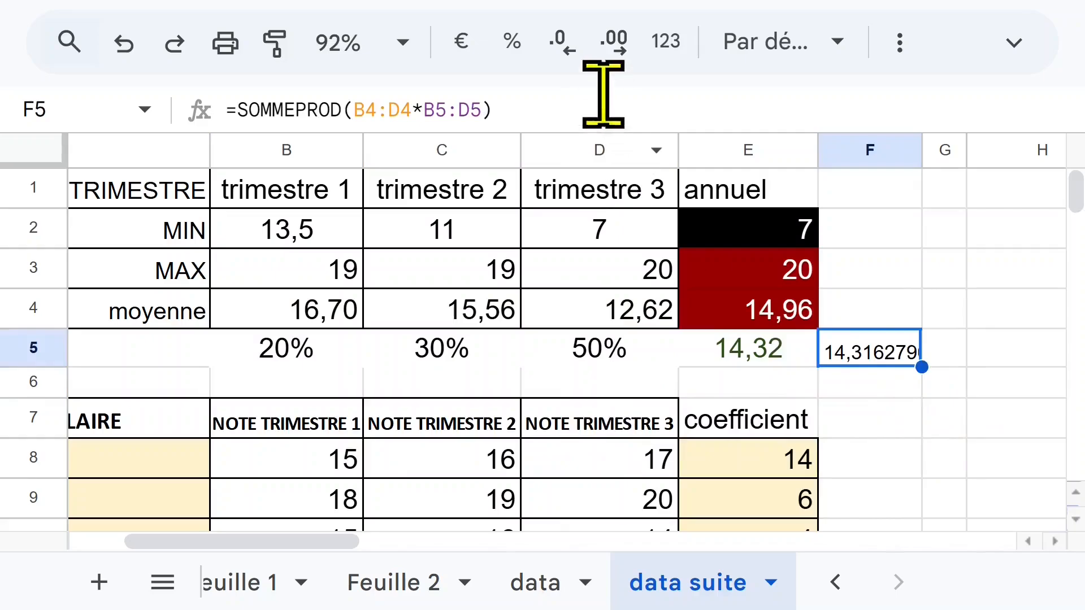
{"action": "left_click", "coordinate": [562, 40]}
{"action": "left_click", "coordinate": [562, 41]}
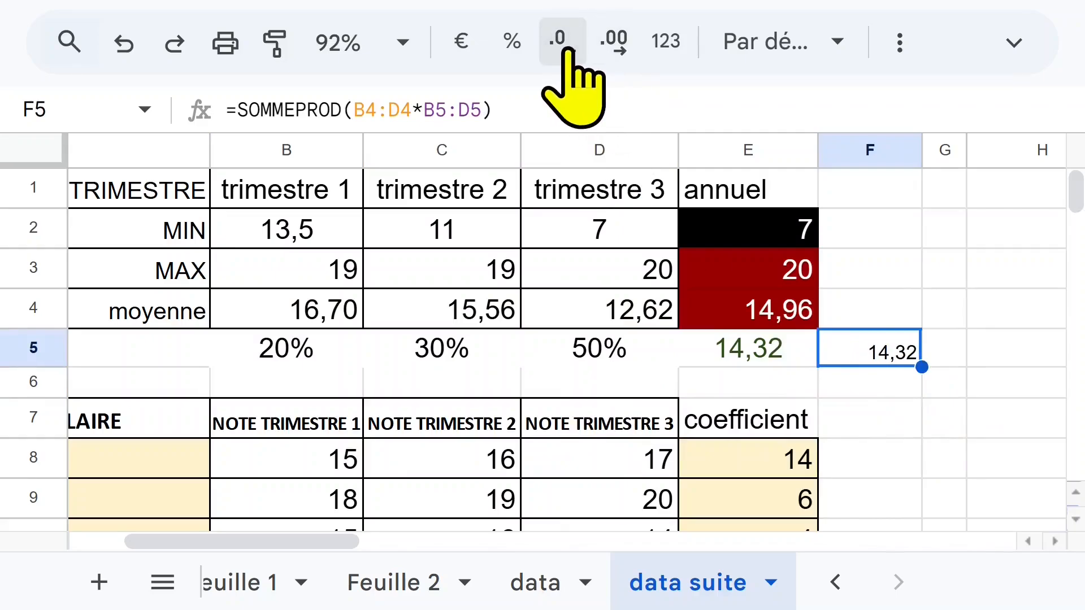
{"action": "left_click", "coordinate": [772, 361]}
{"action": "left_click", "coordinate": [887, 354]}
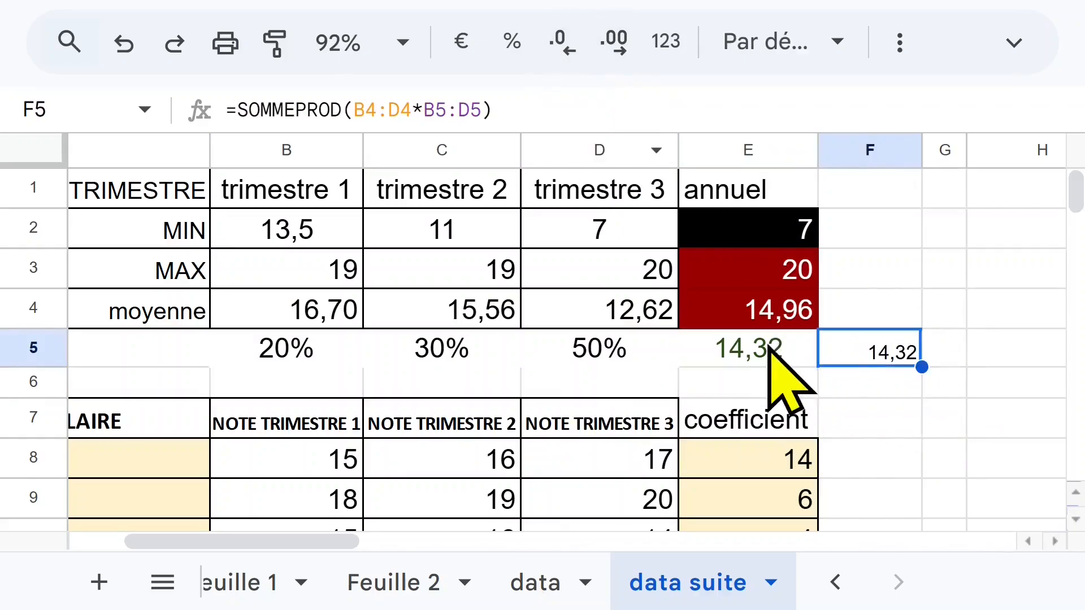
{"action": "left_click", "coordinate": [770, 358]}
{"action": "left_click", "coordinate": [899, 353]}
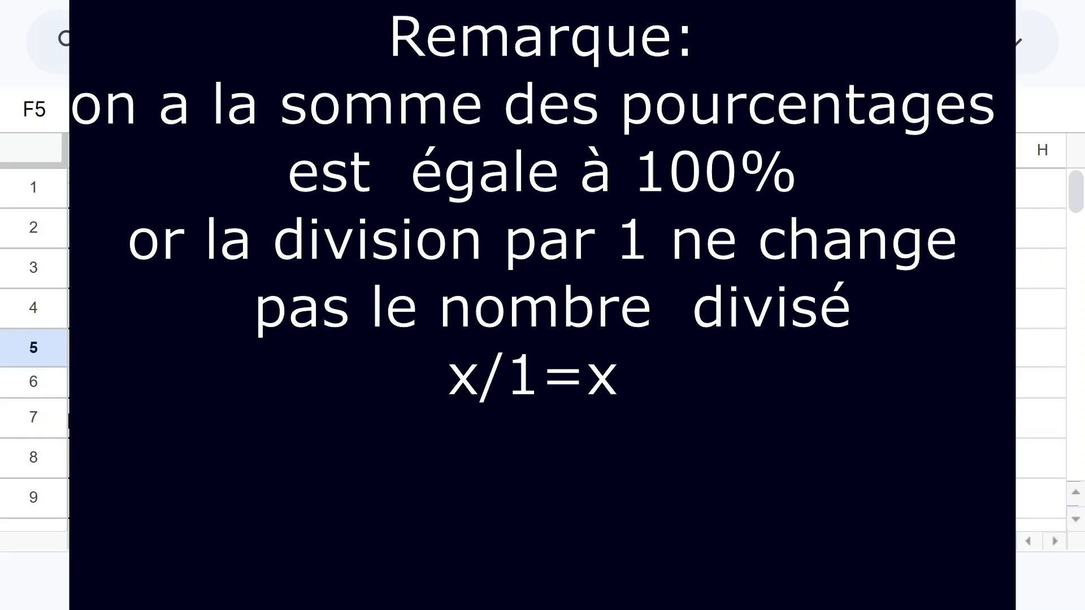